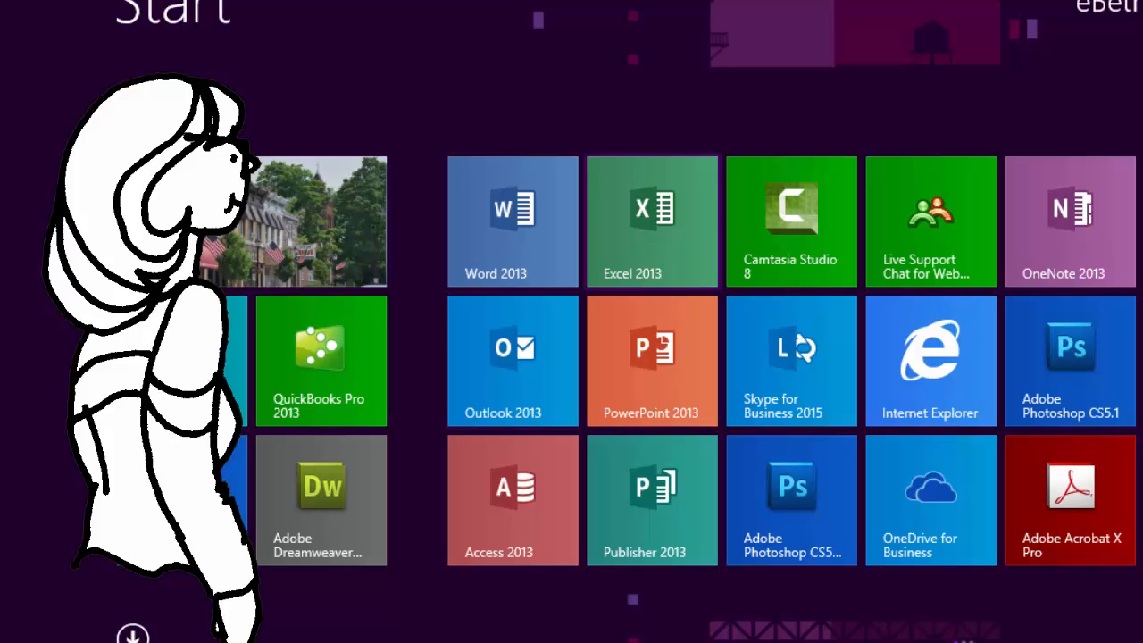
- Open a blank workbook in Excel 2013 and enter the headers Date, Product, Net, Quantity and Revenue in cells A1 to E1
click(652, 221)
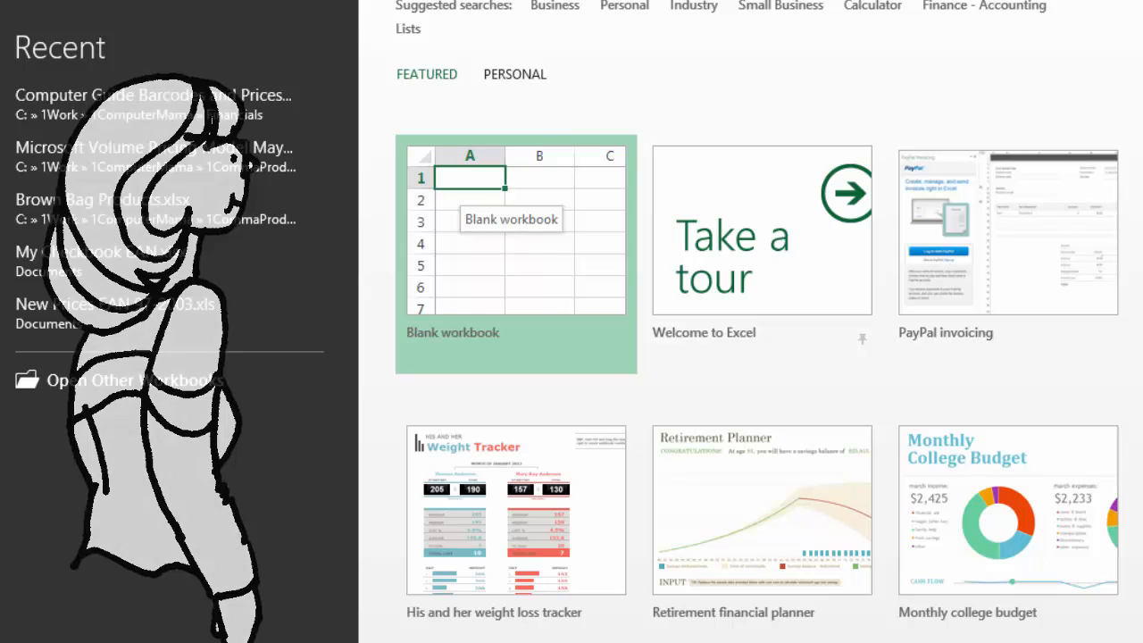
click(473, 198)
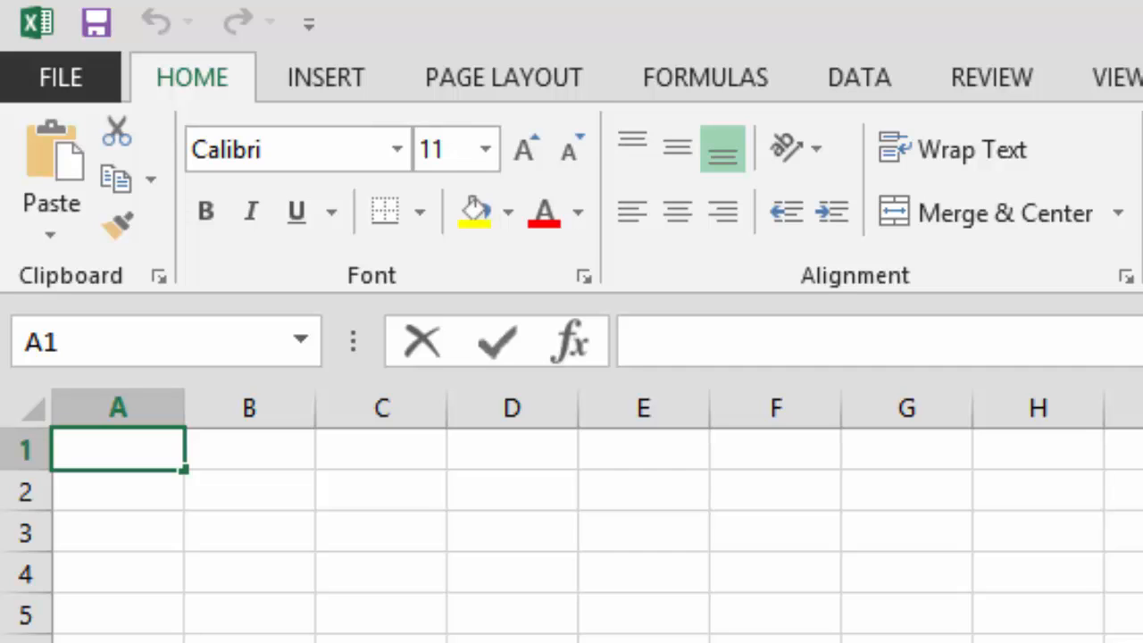
text(Date)
key(Tab)
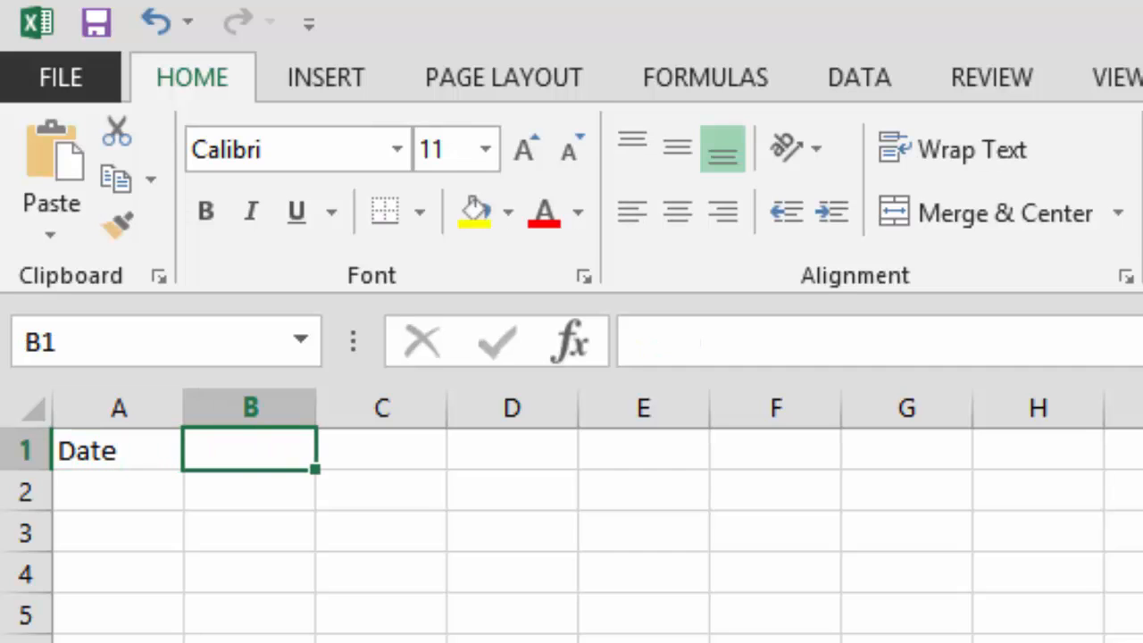
text(Product)
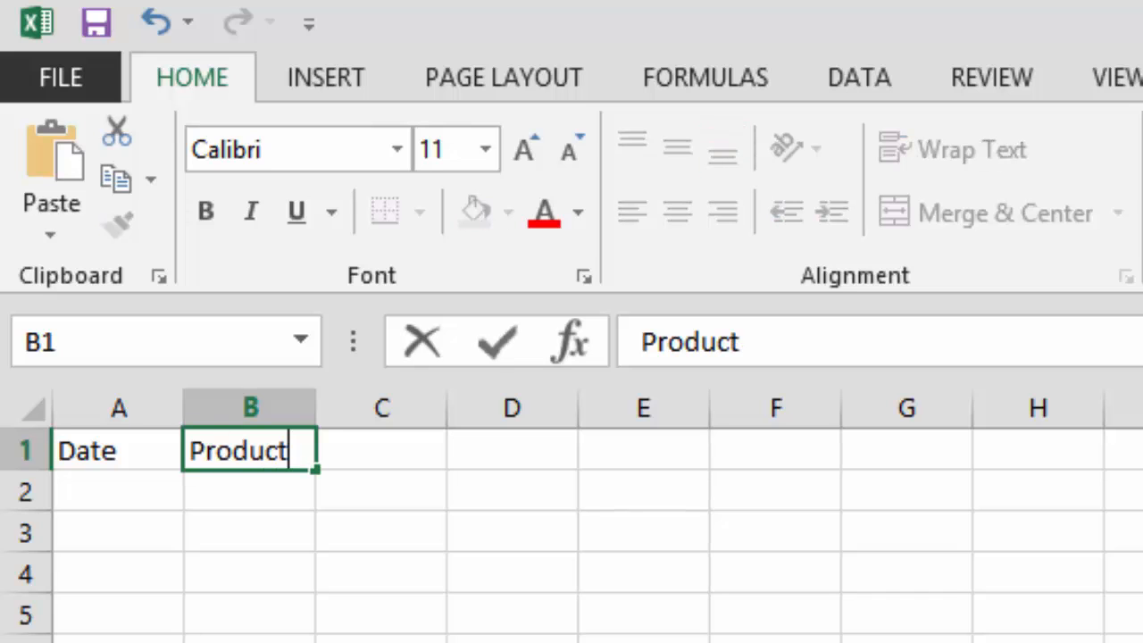
key(Tab)
text(Net)
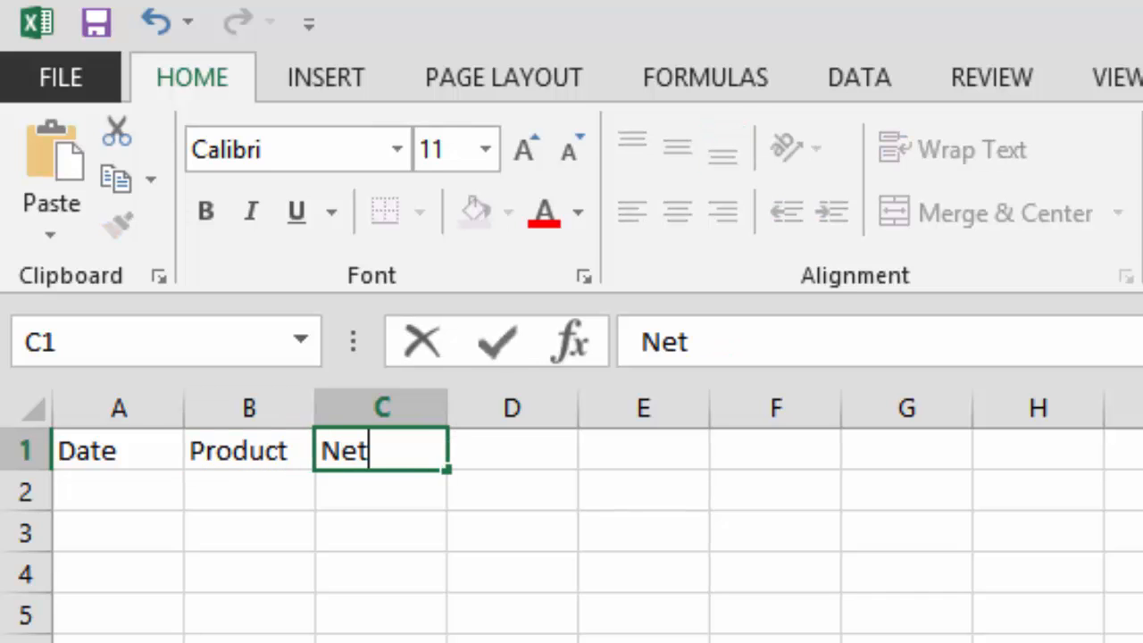
key(Tab)
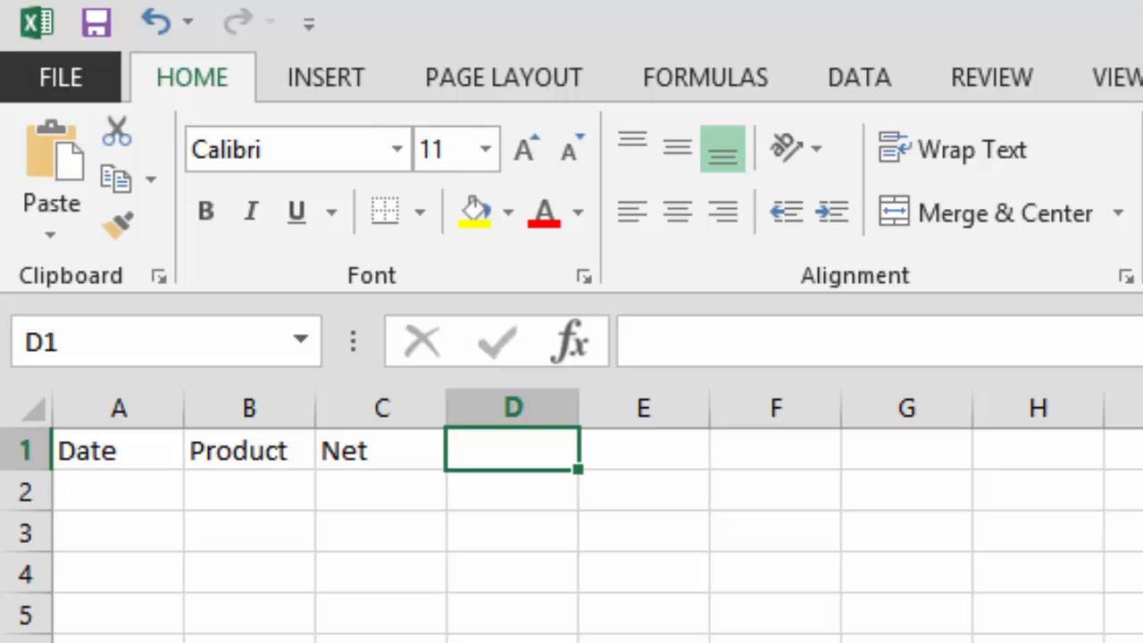
text(Quantity)
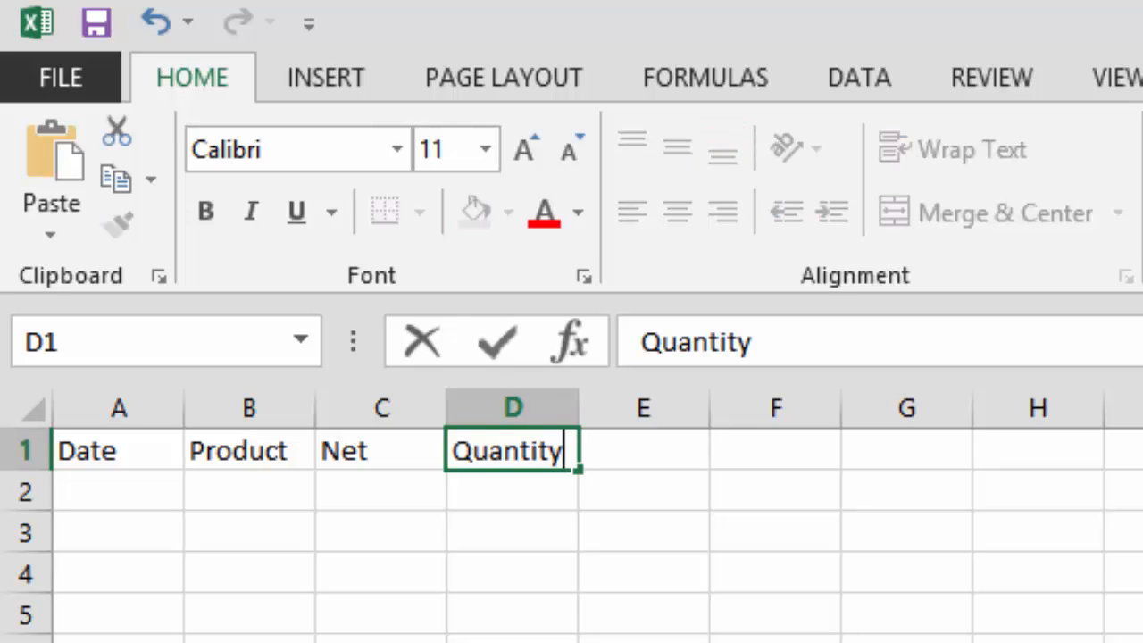
key(Tab)
text(Reven)
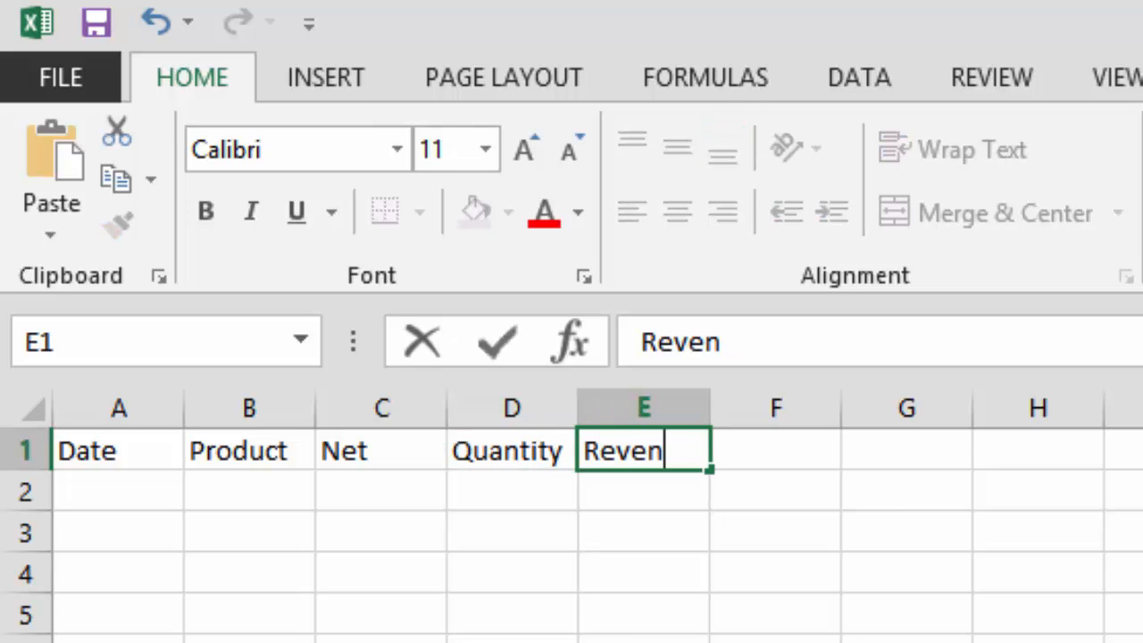
text(ue)
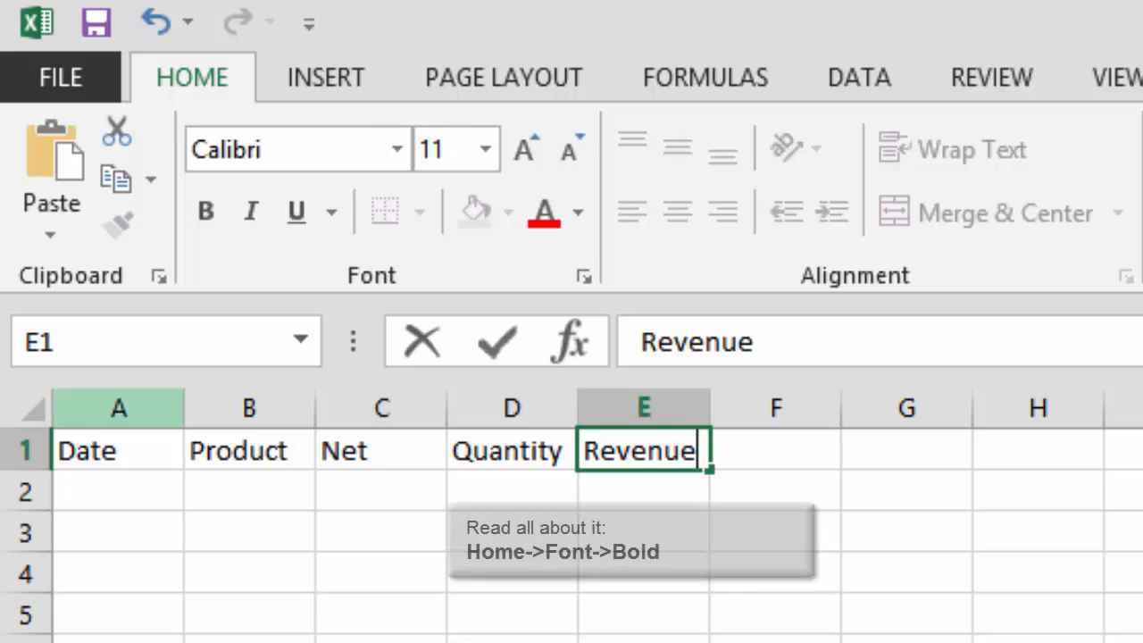
- Make header row 1 bold and enter the date 7/1/2015 in cell A2
click(26, 450)
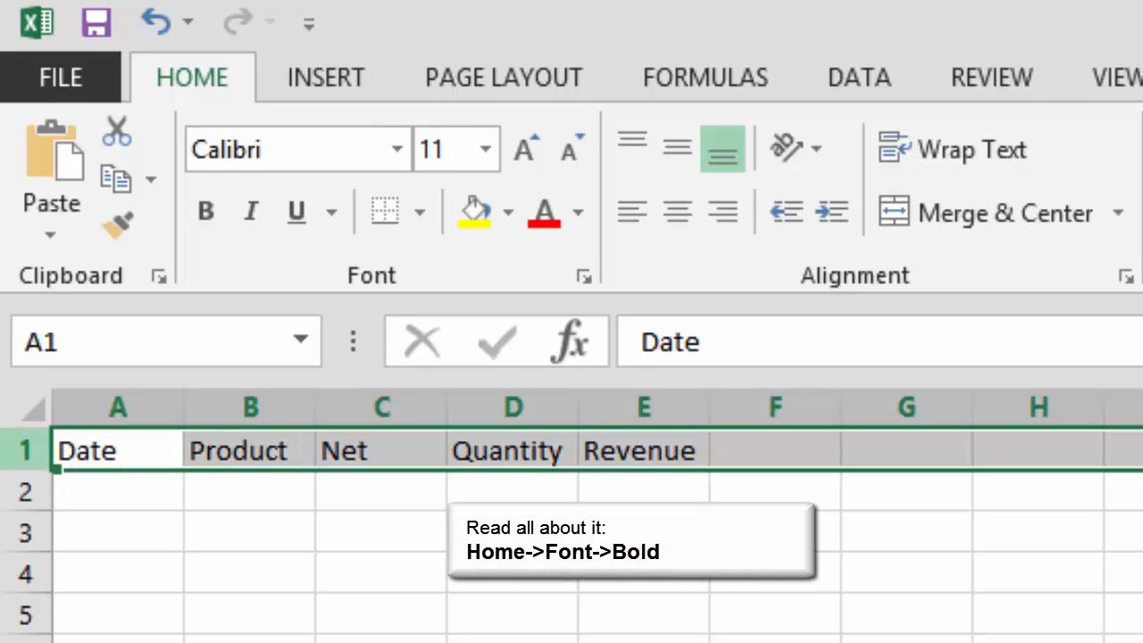
key(ctrl+b)
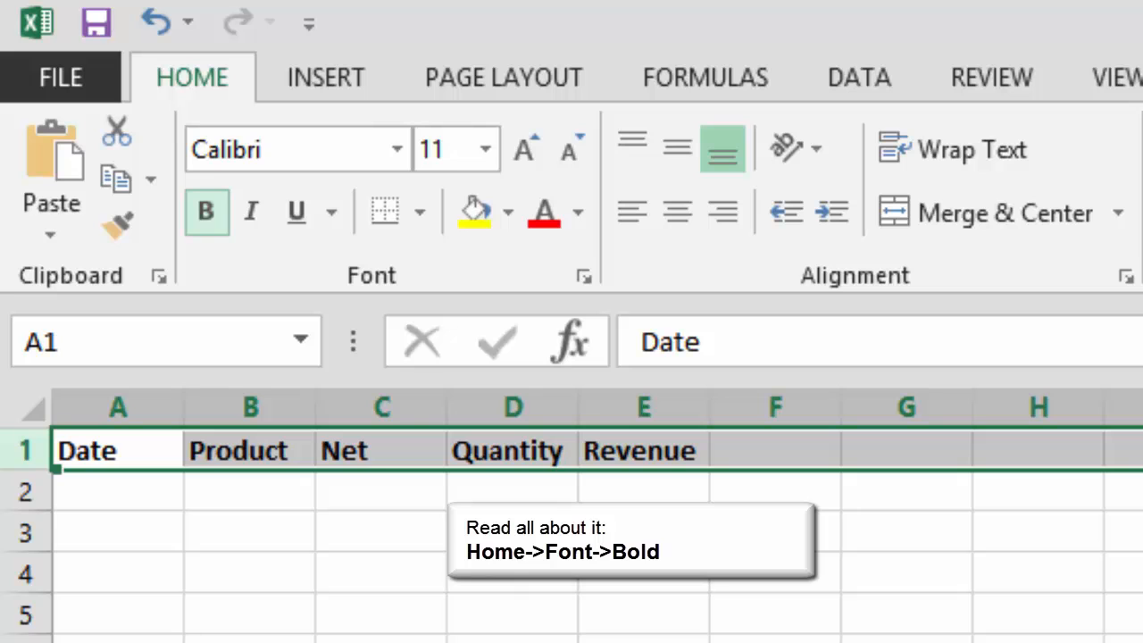
click(118, 491)
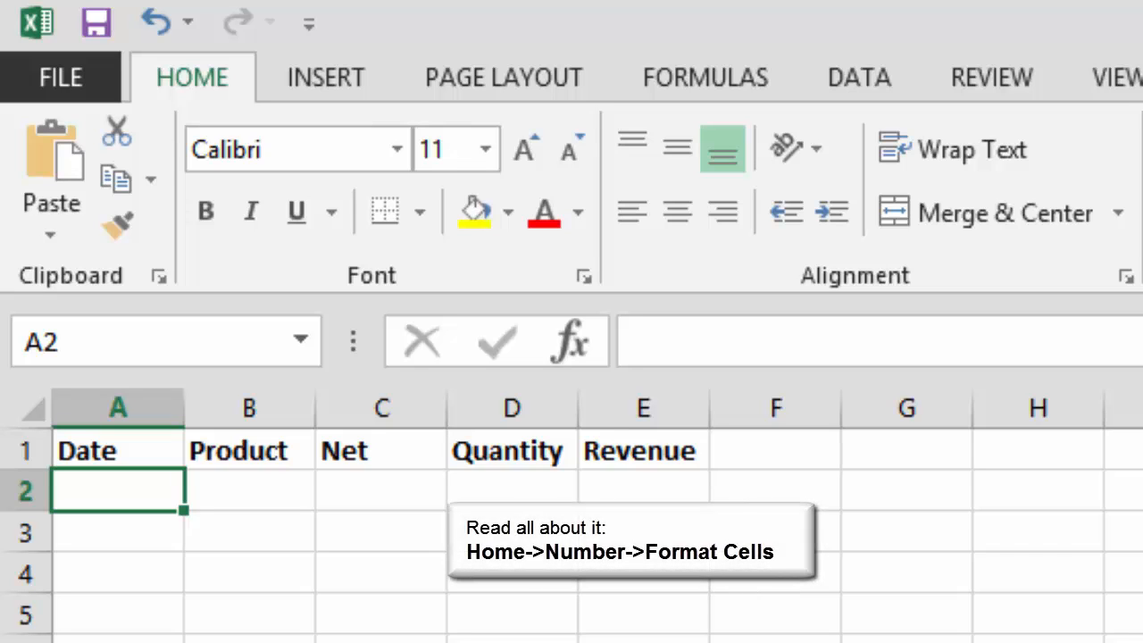
text(7/1)
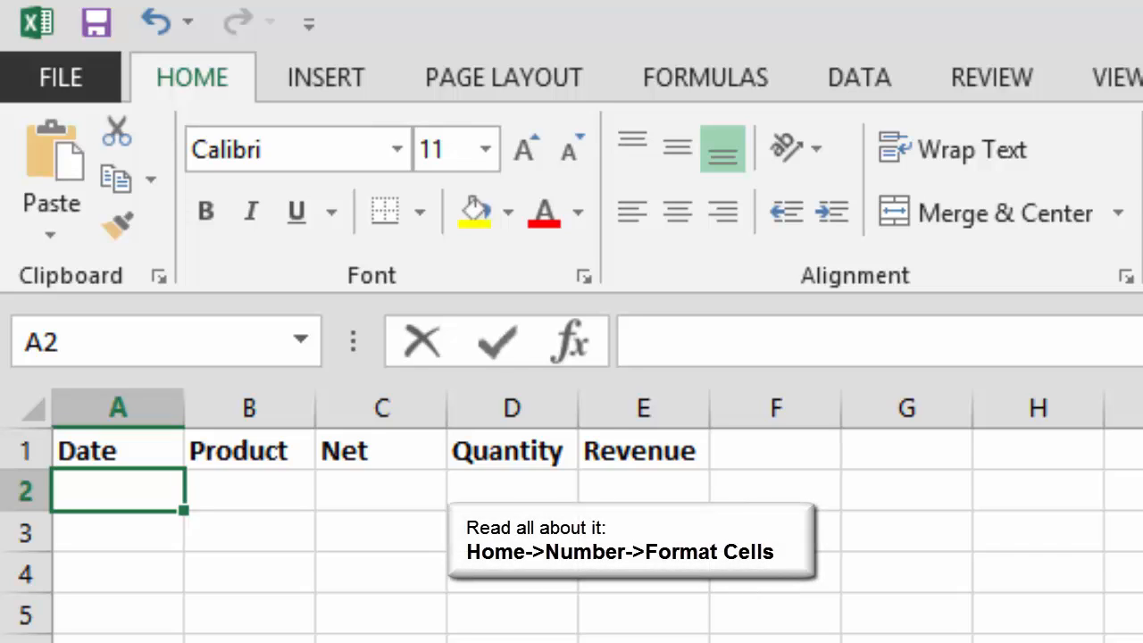
text(/2015)
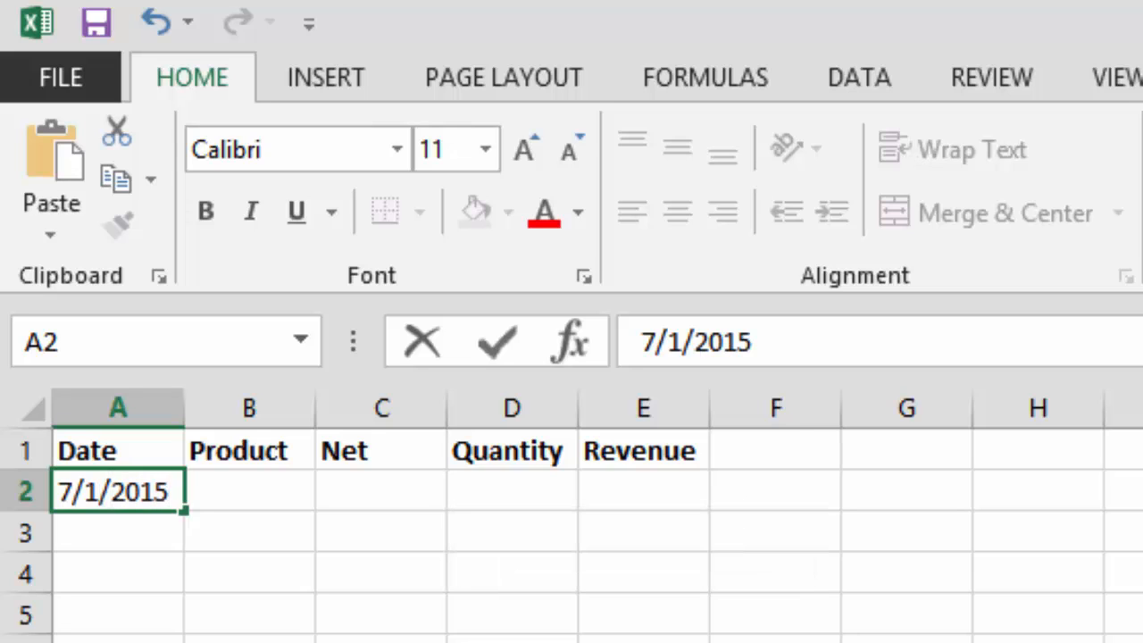
key(Return)
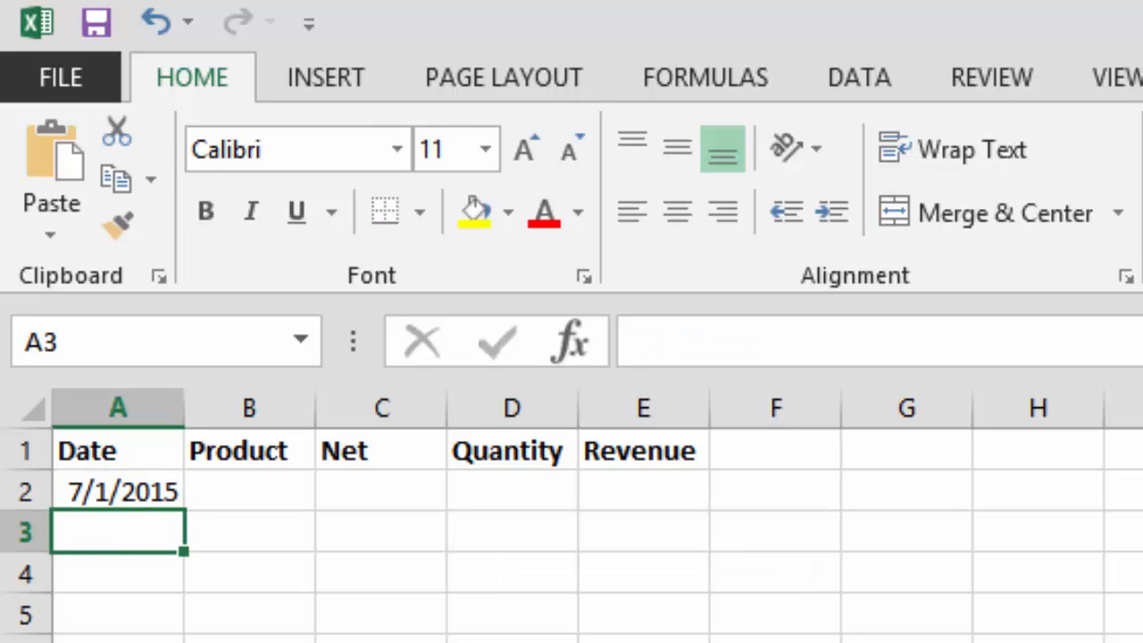
- Apply the Long Date number format to the whole Date column
click(118, 408)
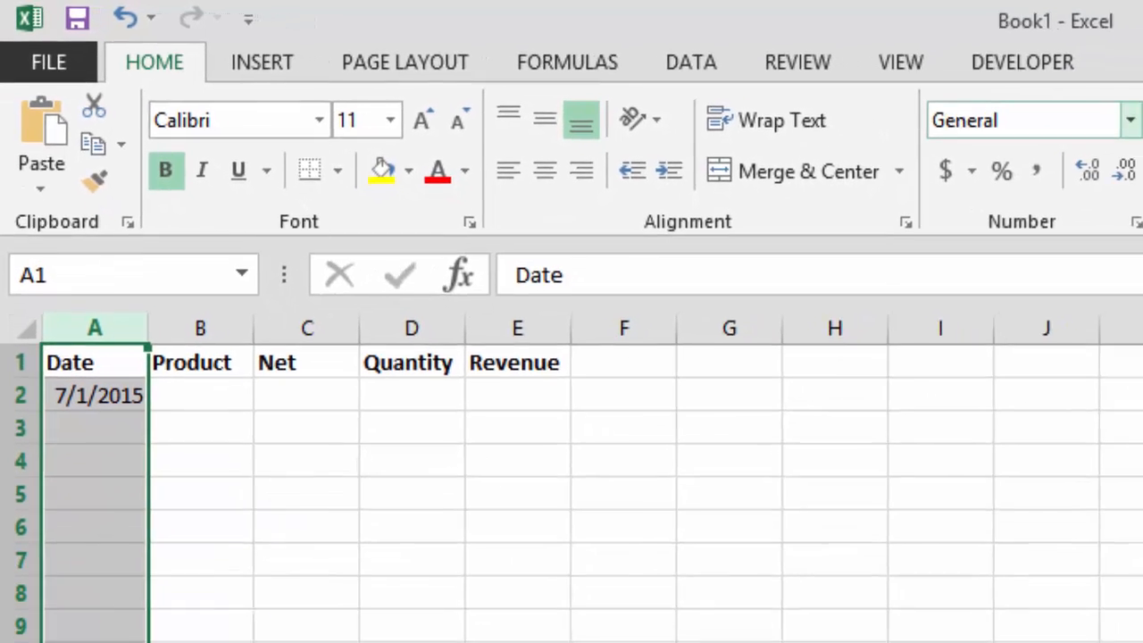
click(1100, 117)
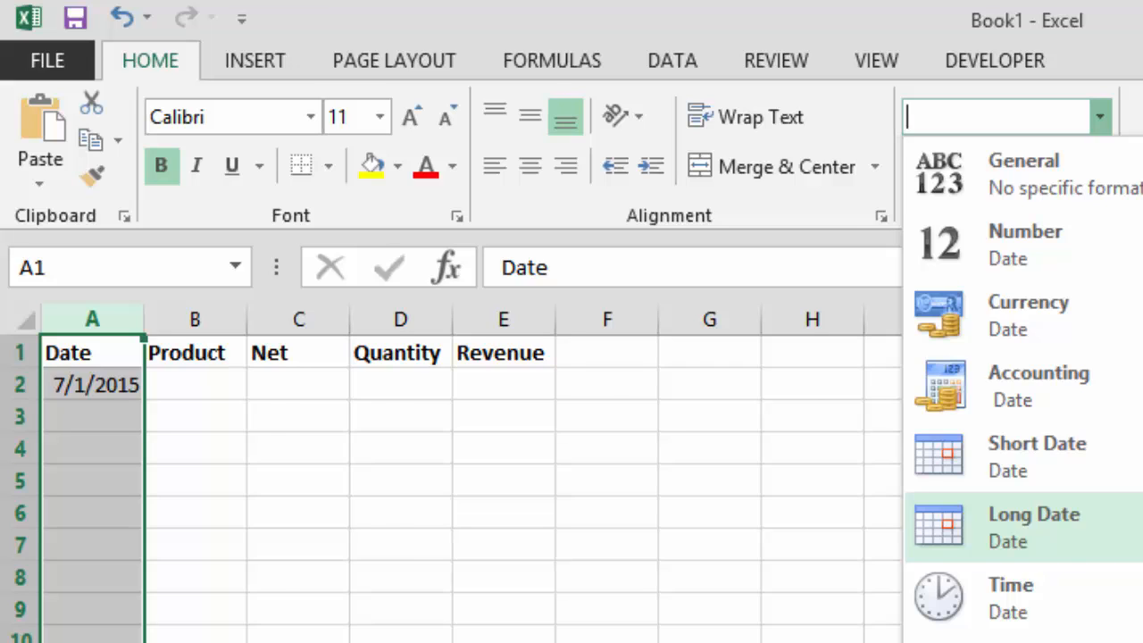
click(1026, 526)
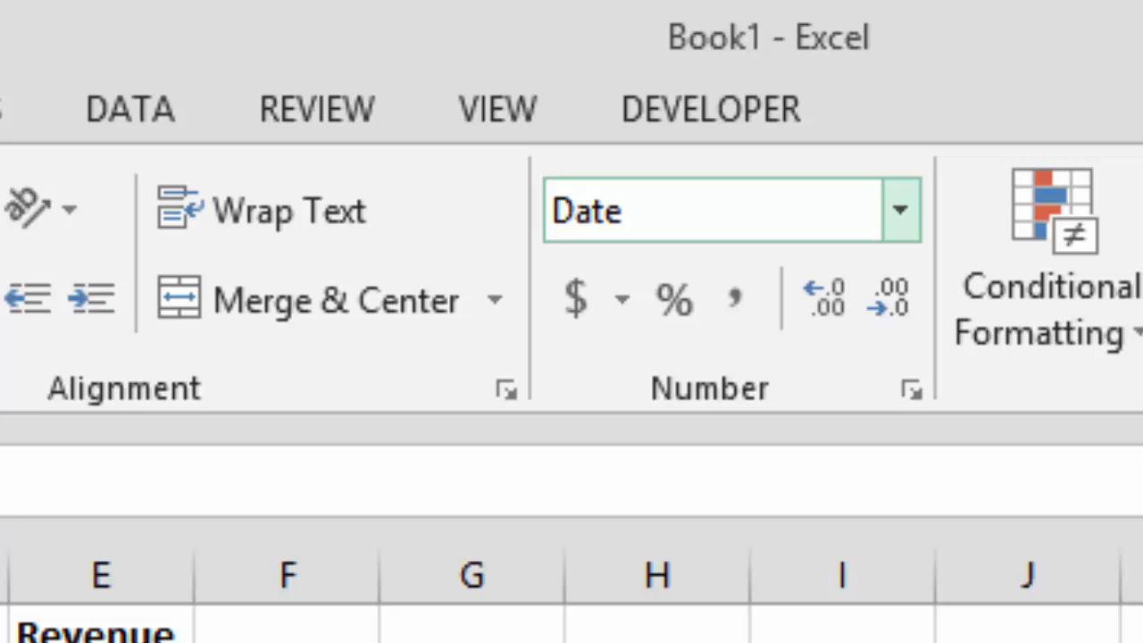
- Set the number format of the Date column to the date type "March 14, 2012"
click(900, 210)
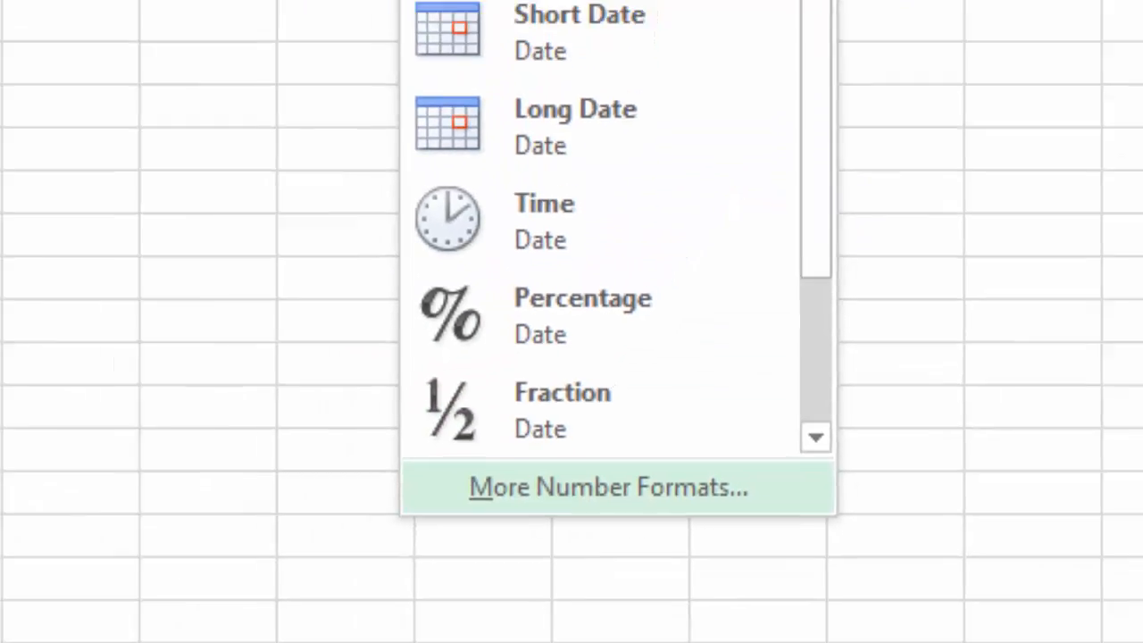
click(642, 562)
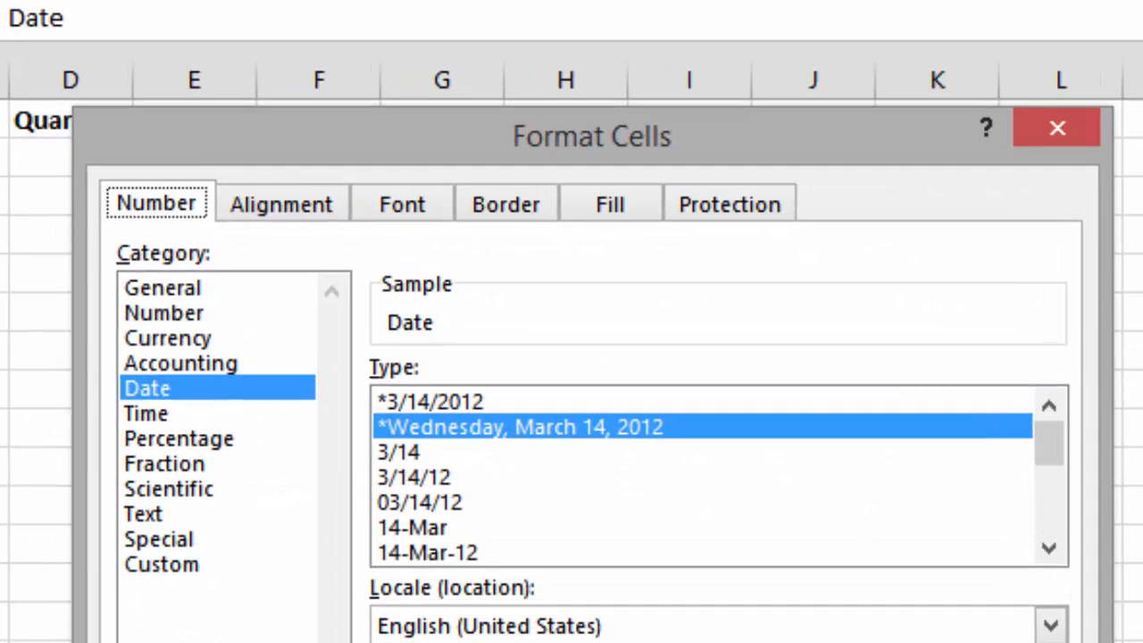
key(Tab)
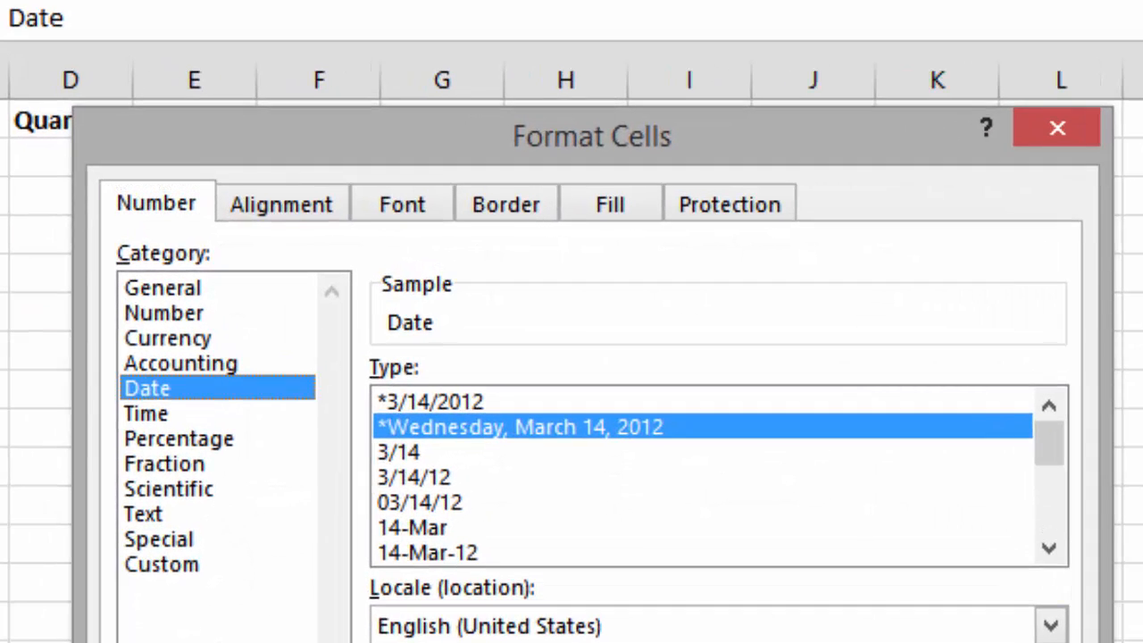
click(1049, 548)
click(1049, 548)
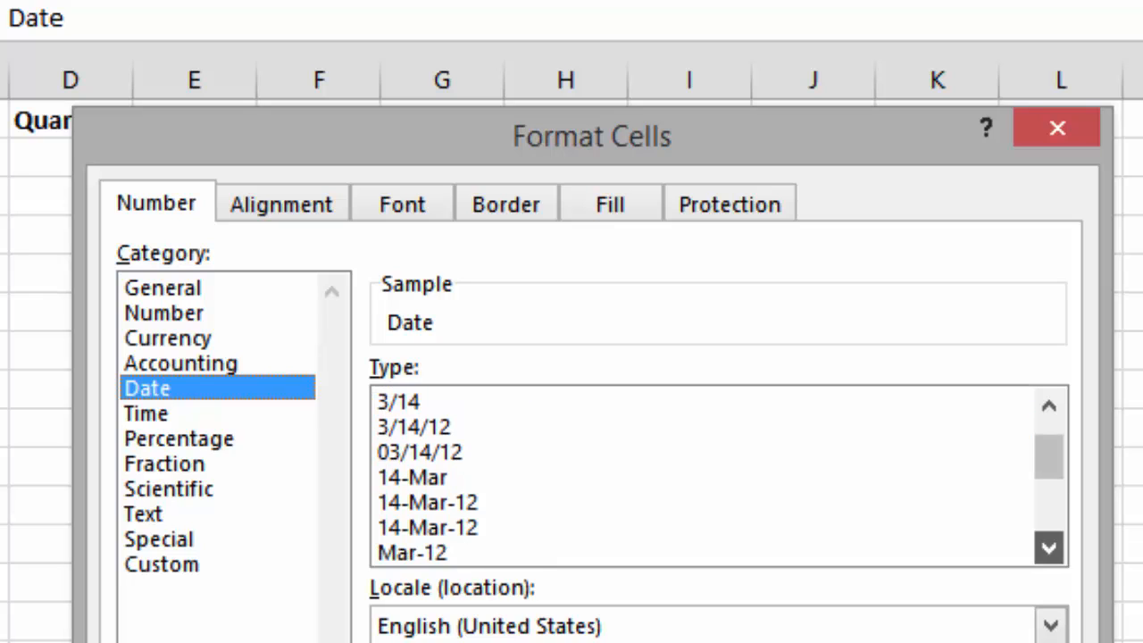
click(1049, 548)
click(1049, 548)
click(1049, 548)
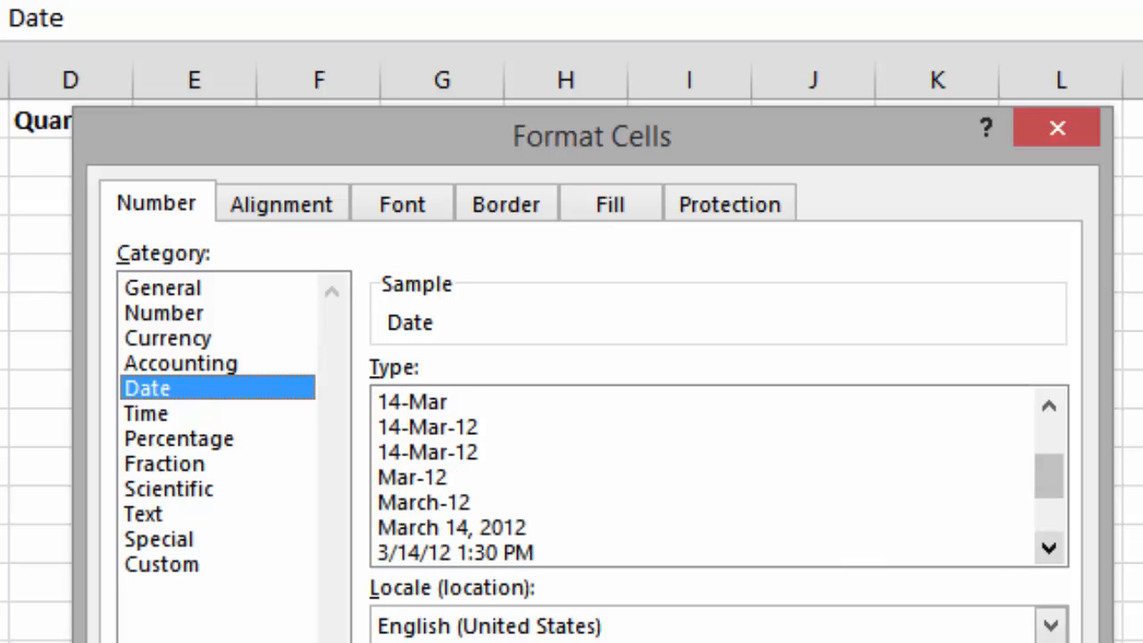
click(469, 528)
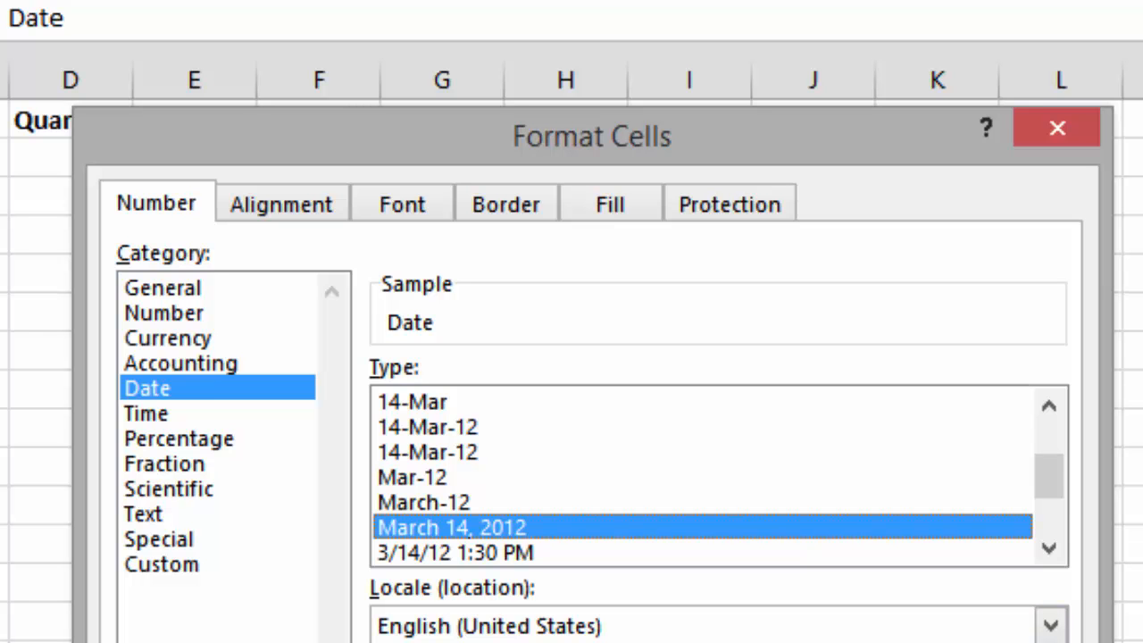
key(Return)
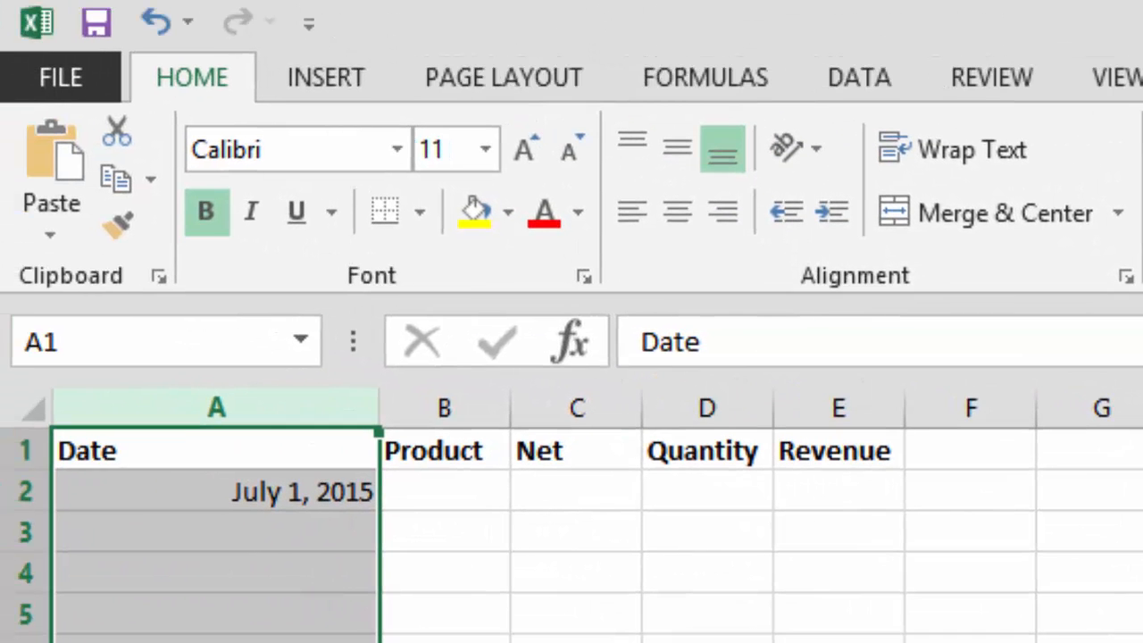
- Auto-fill a daily date series from cell A2 down the Date column, and undo that fill
click(216, 492)
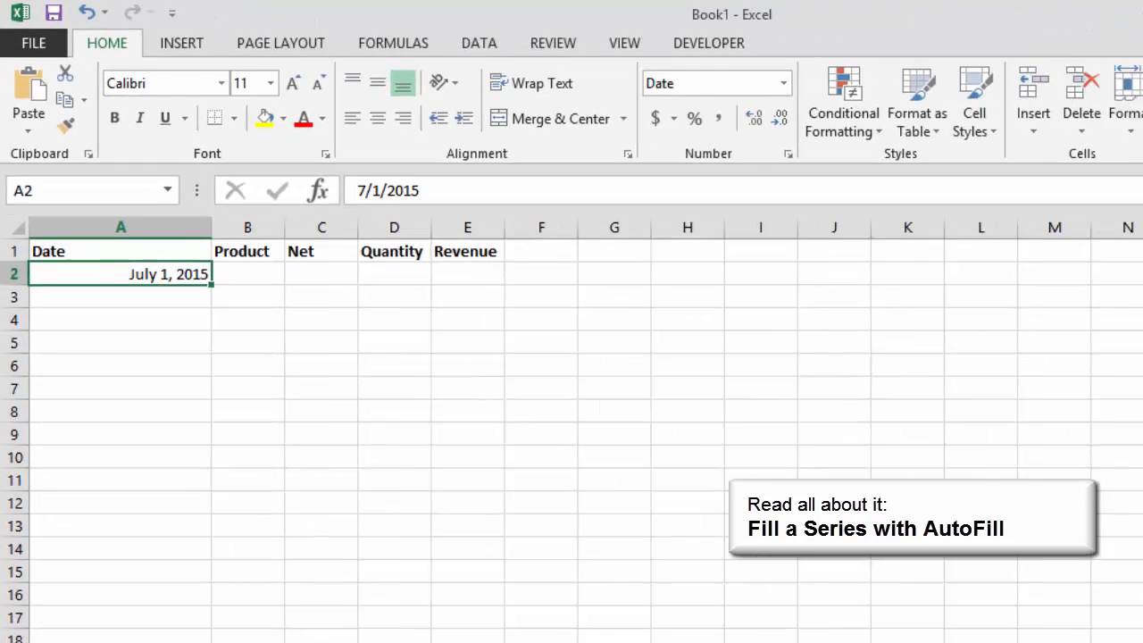
drag(378, 509, 380, 642)
drag(166, 361, 166, 577)
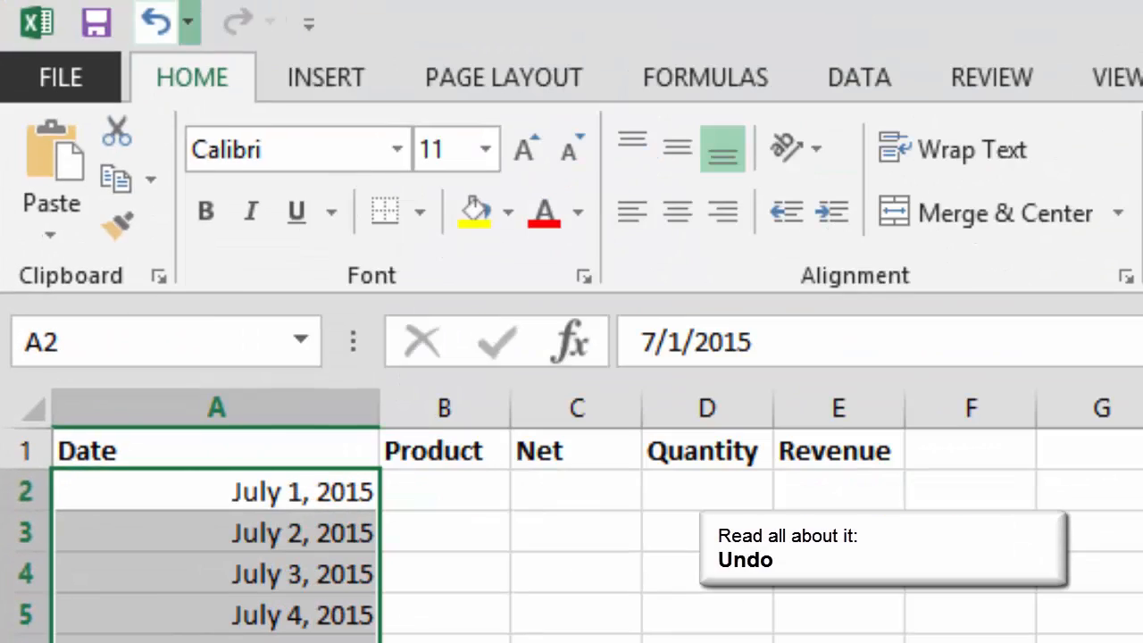
click(187, 23)
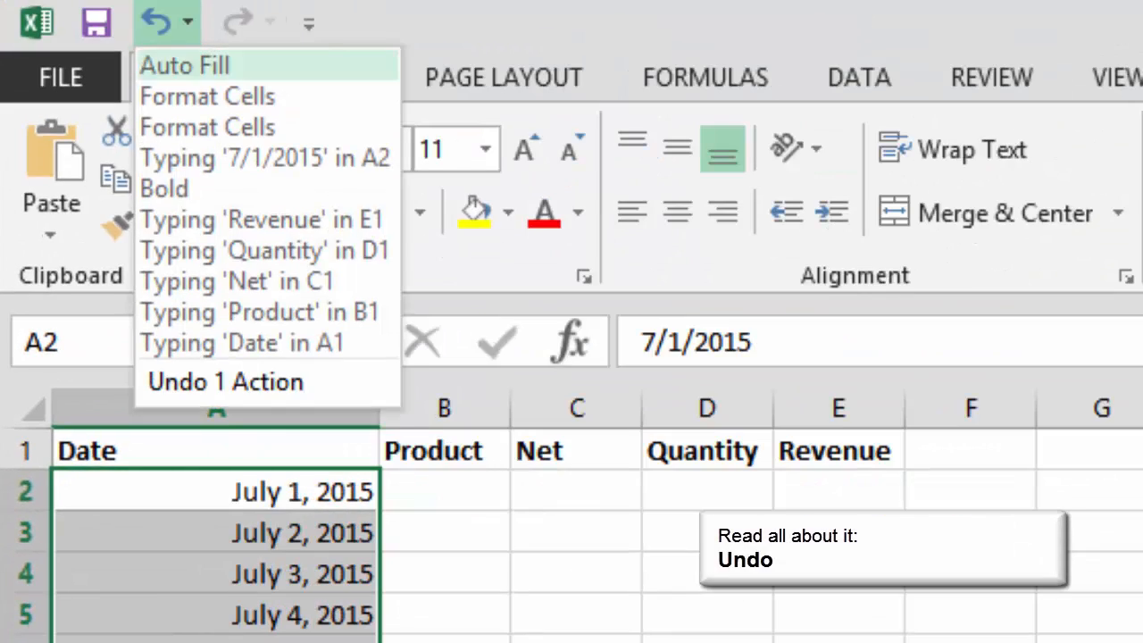
click(187, 65)
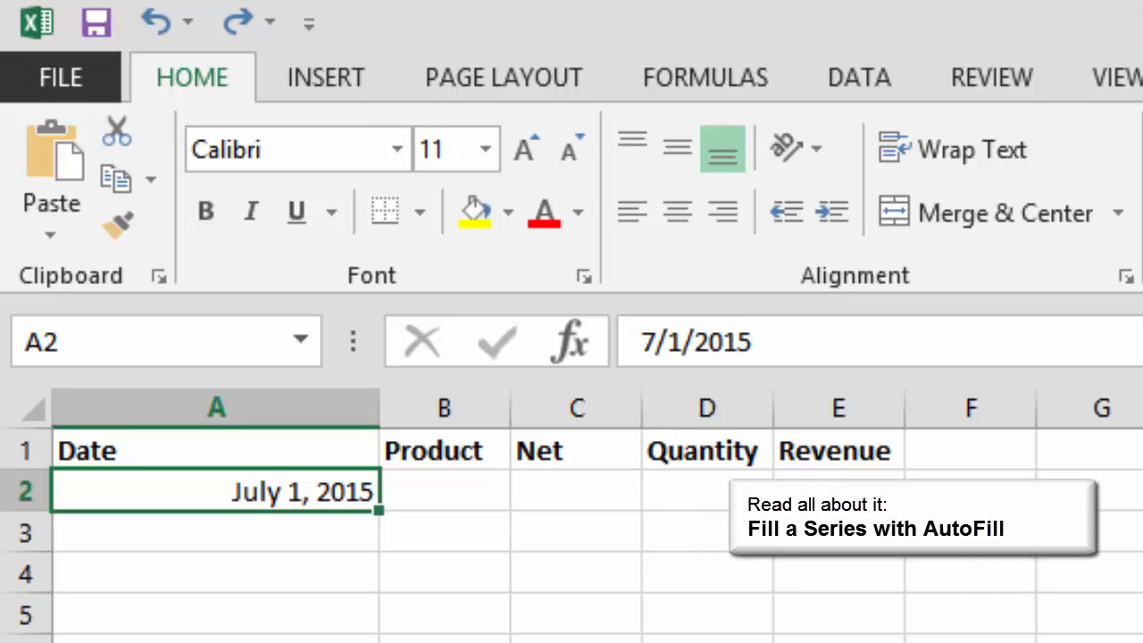
- Fill the dates from A2 down to A22 with weekdays only, and auto-fit the width of column A
drag(379, 509, 243, 549)
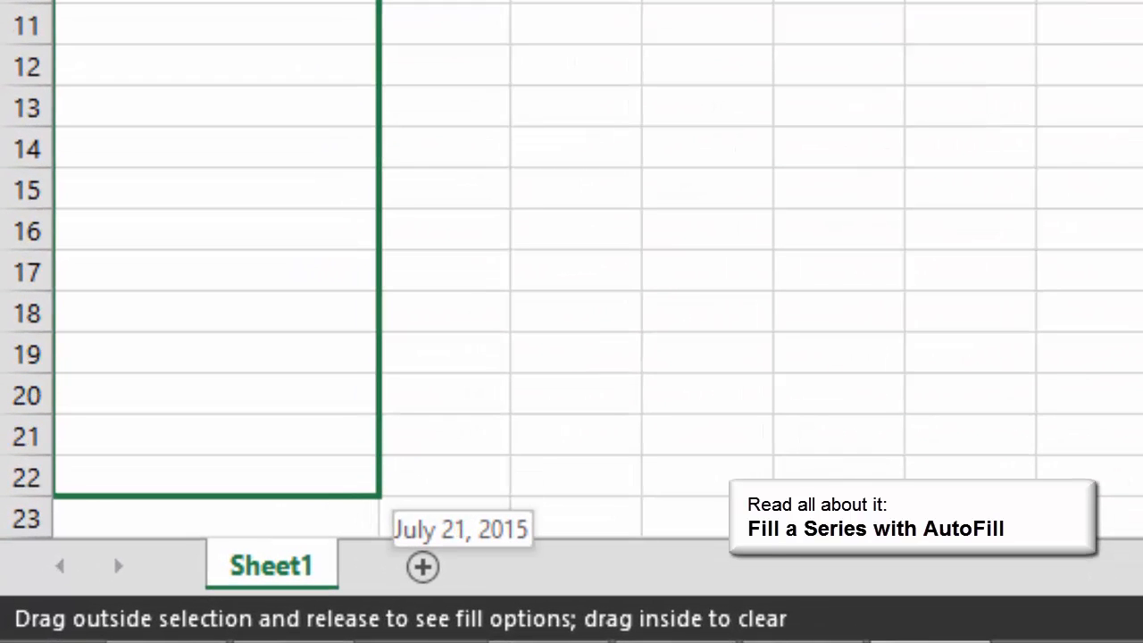
drag(267, 487, 268, 487)
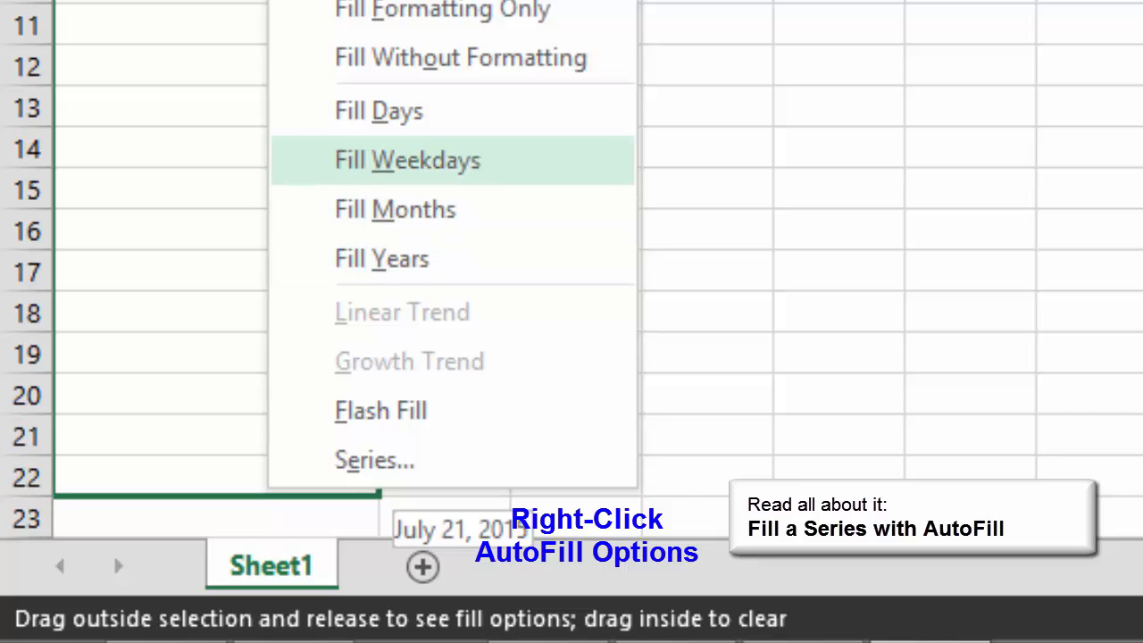
click(407, 159)
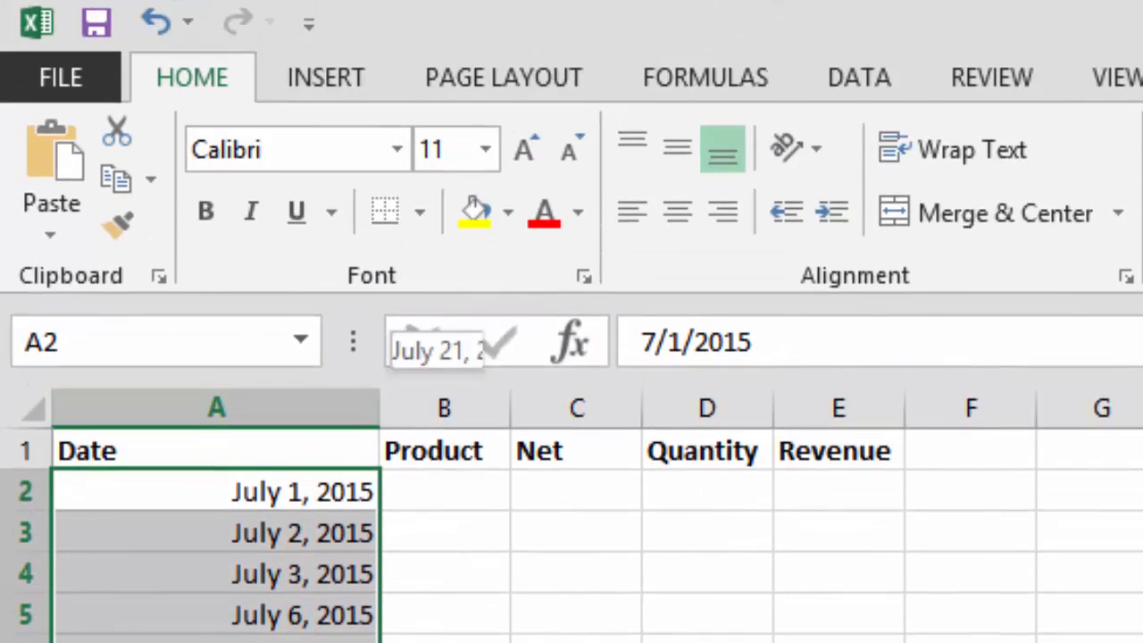
double_click(380, 408)
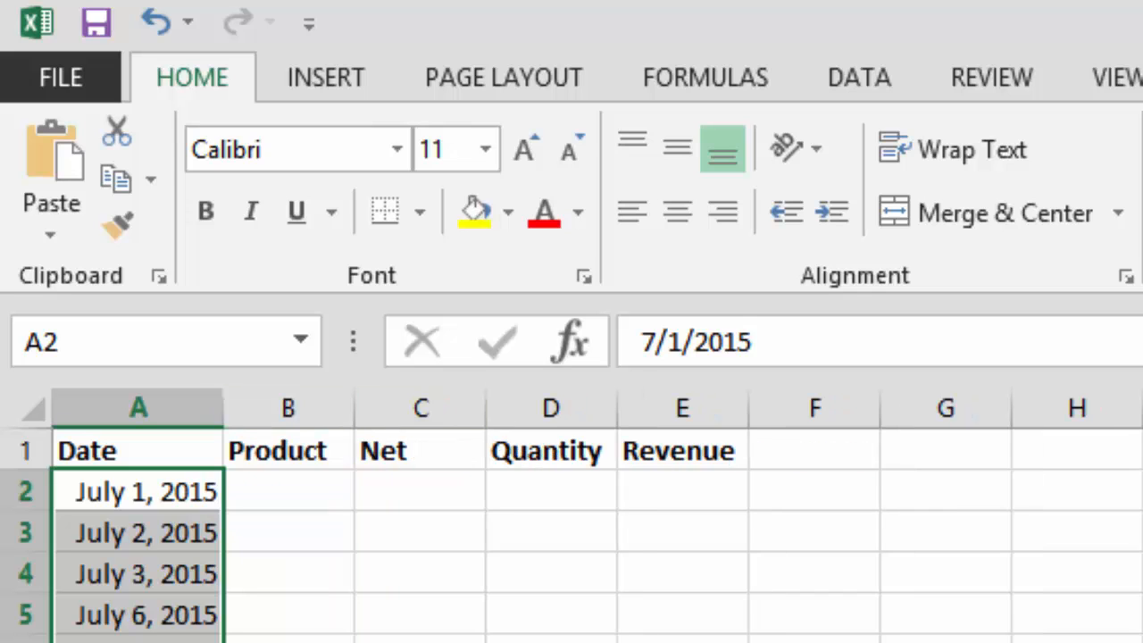
- Enter Eggs as the product in cell B2 and reselect that cell
click(138, 492)
click(289, 492)
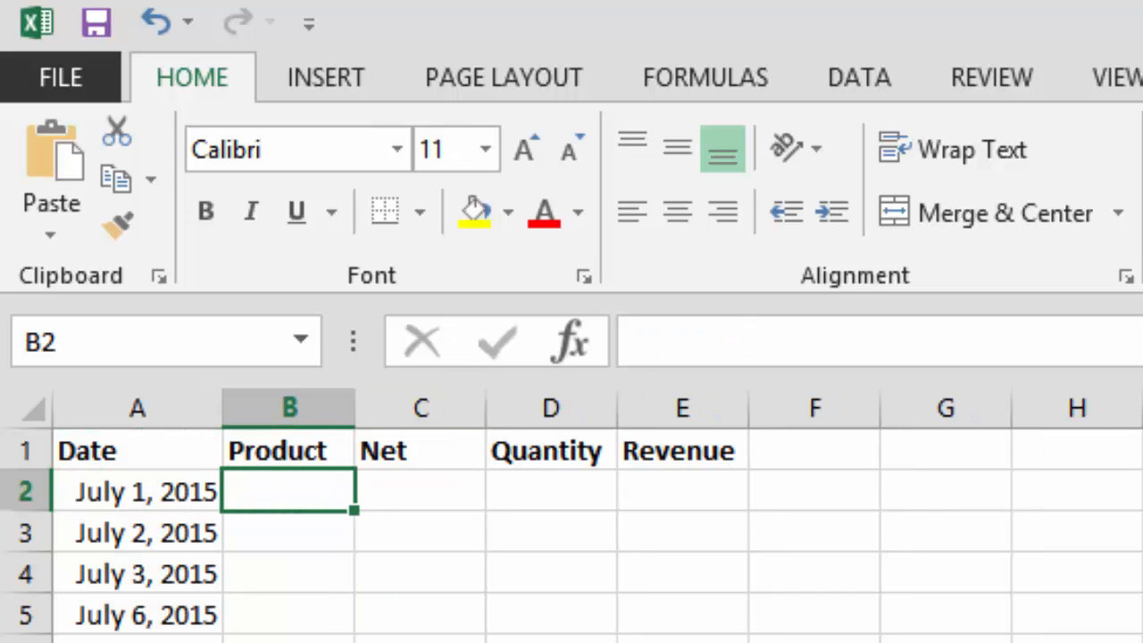
text(Eggs)
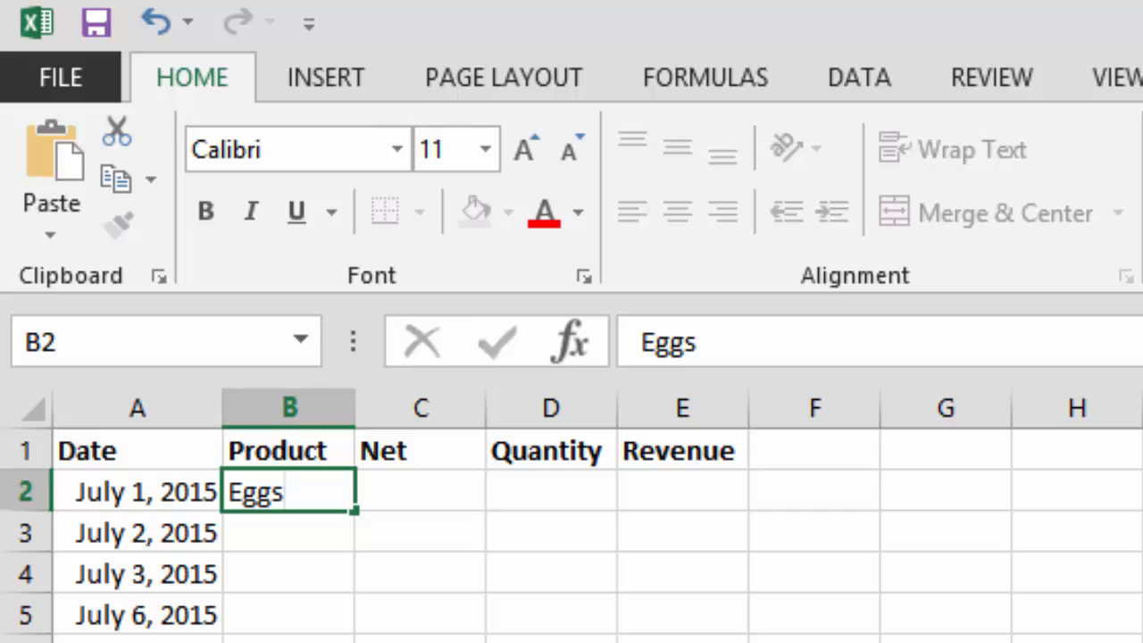
key(Return)
click(288, 492)
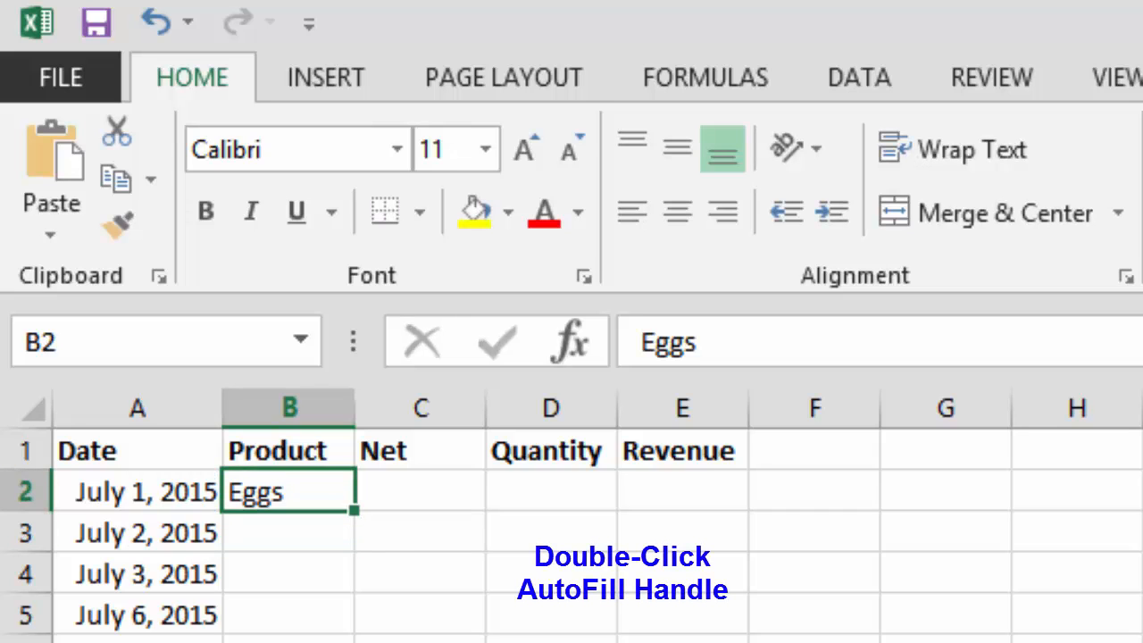
- Fill Eggs down the Product column alongside the dates, and apply the Accounting number format to the Net column
double_click(354, 510)
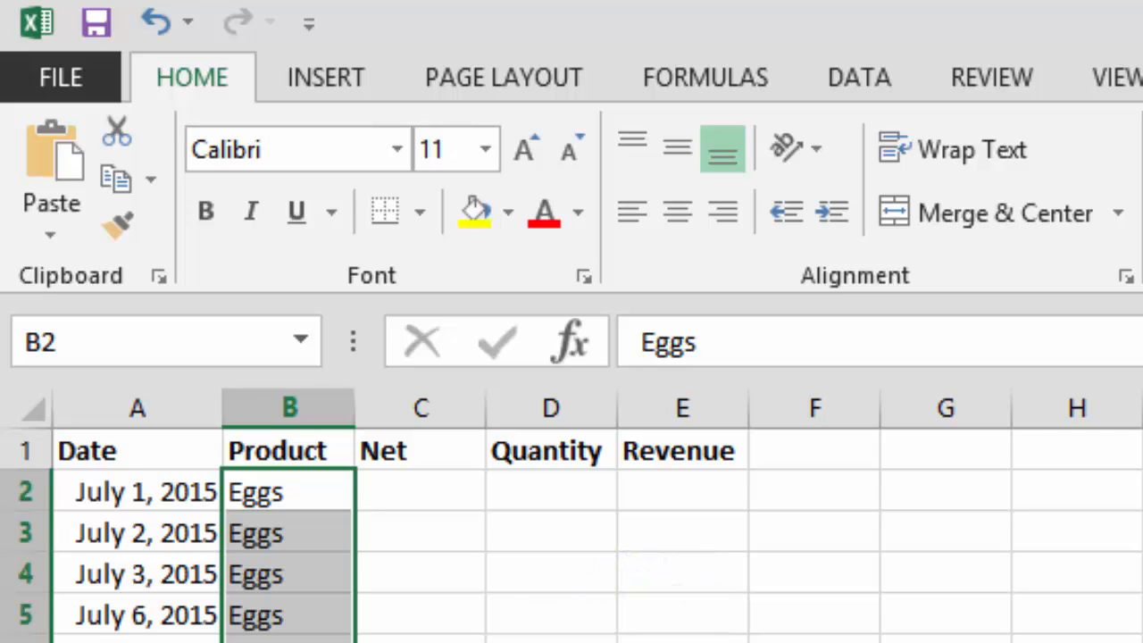
click(421, 408)
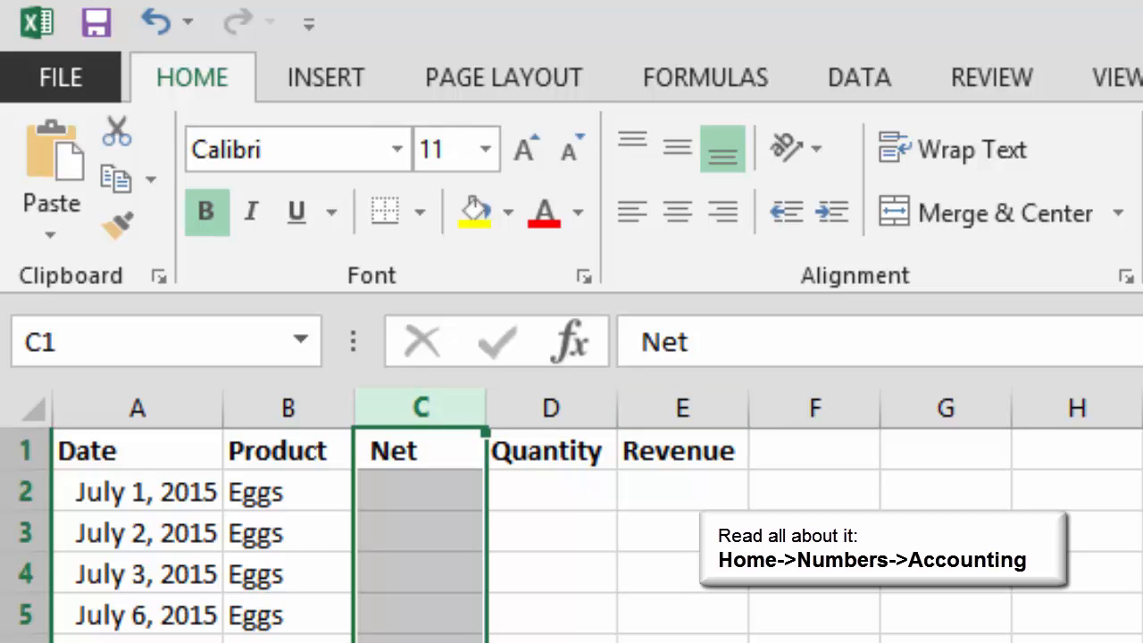
- Enter 1.50 in cell C2 and fill it down the Net column to the last dated row
click(420, 491)
text(1.50)
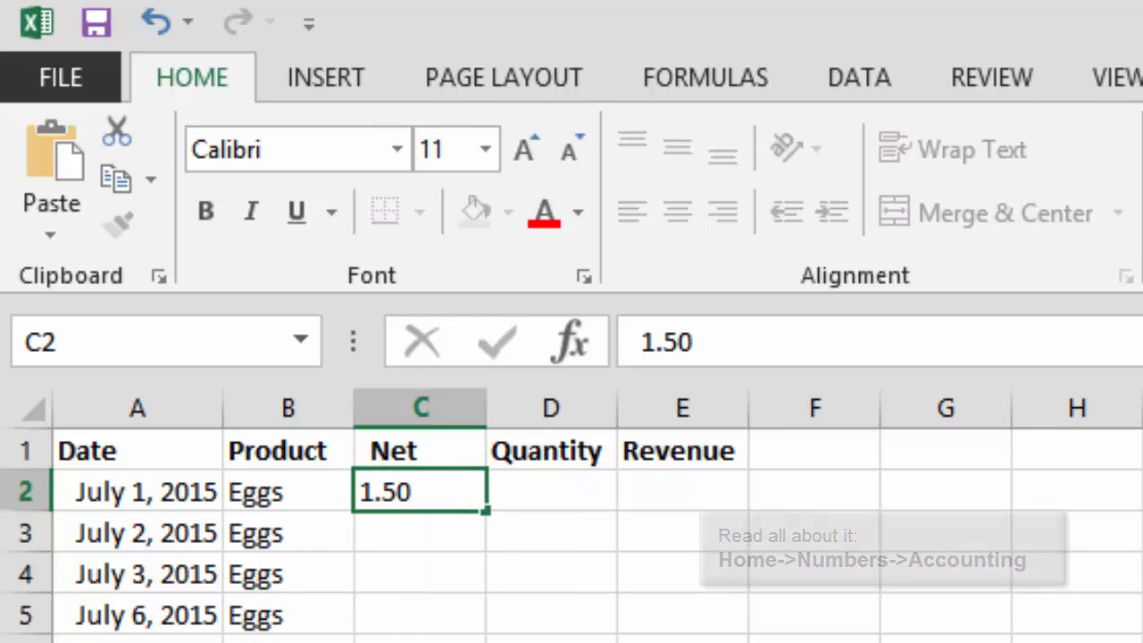
key(Return)
click(420, 492)
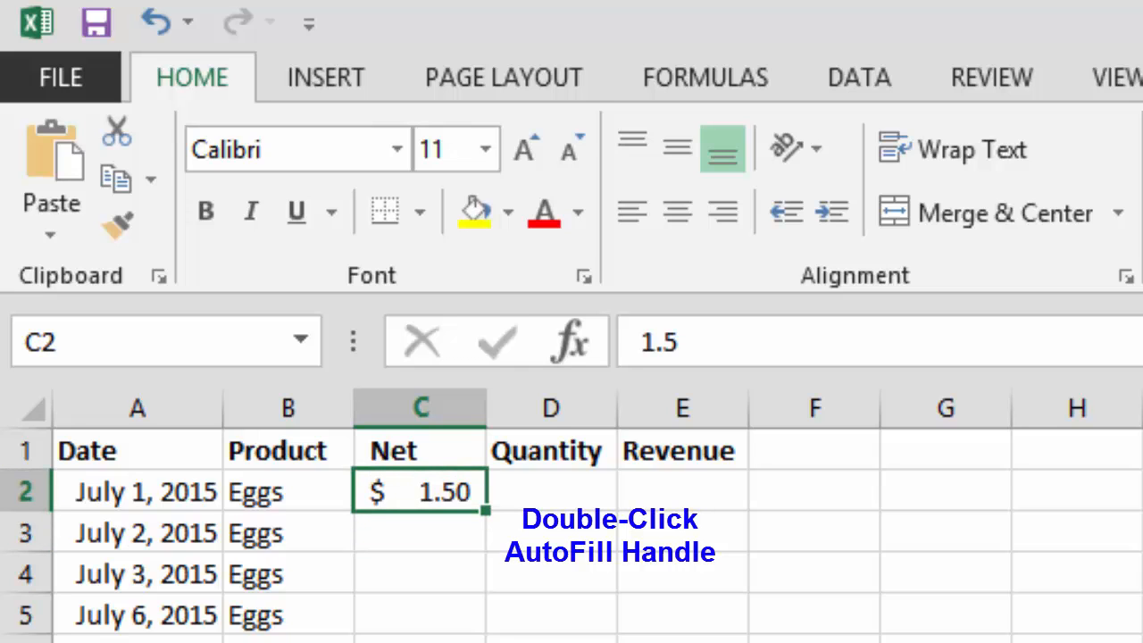
double_click(486, 510)
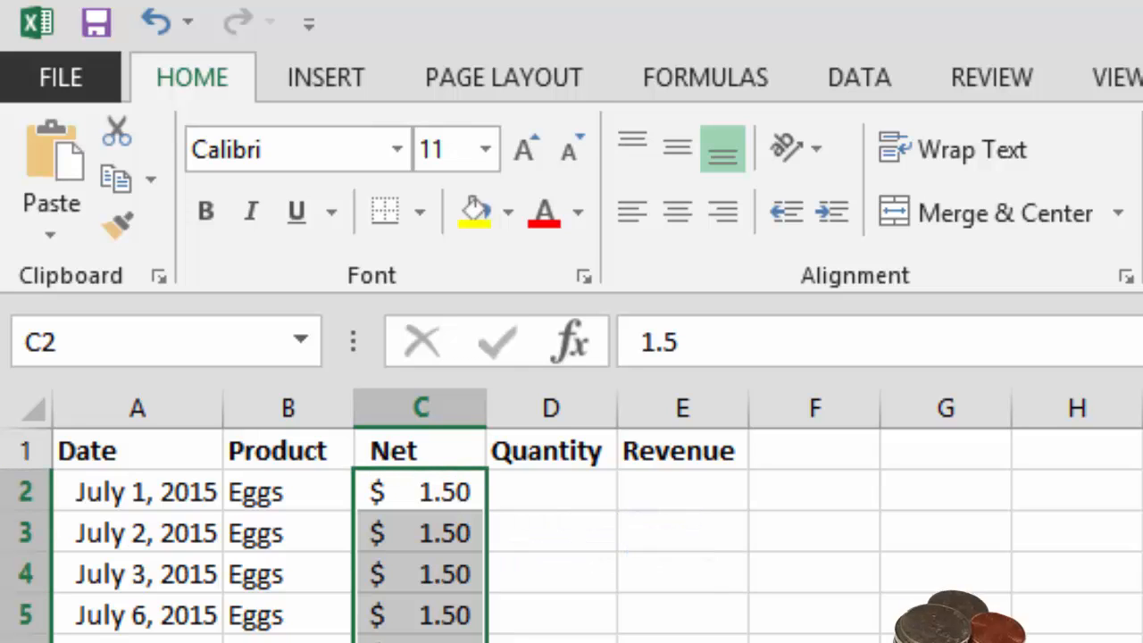
- Enter 100 in D2 and 105 in D3, and auto-fill that series down the Quantity column
click(551, 491)
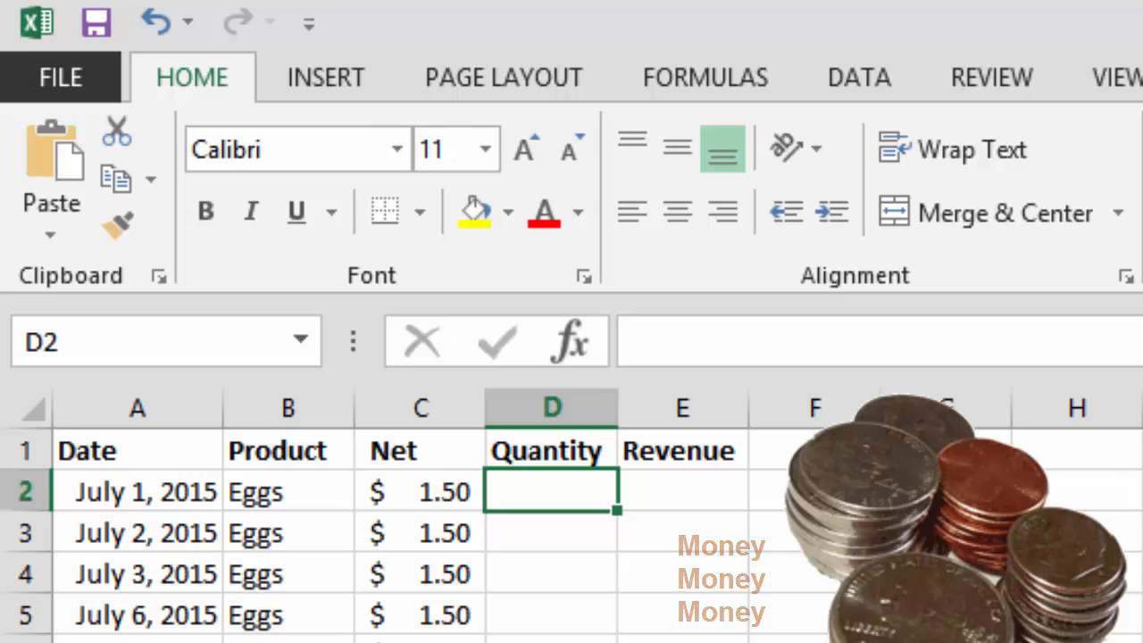
text(100)
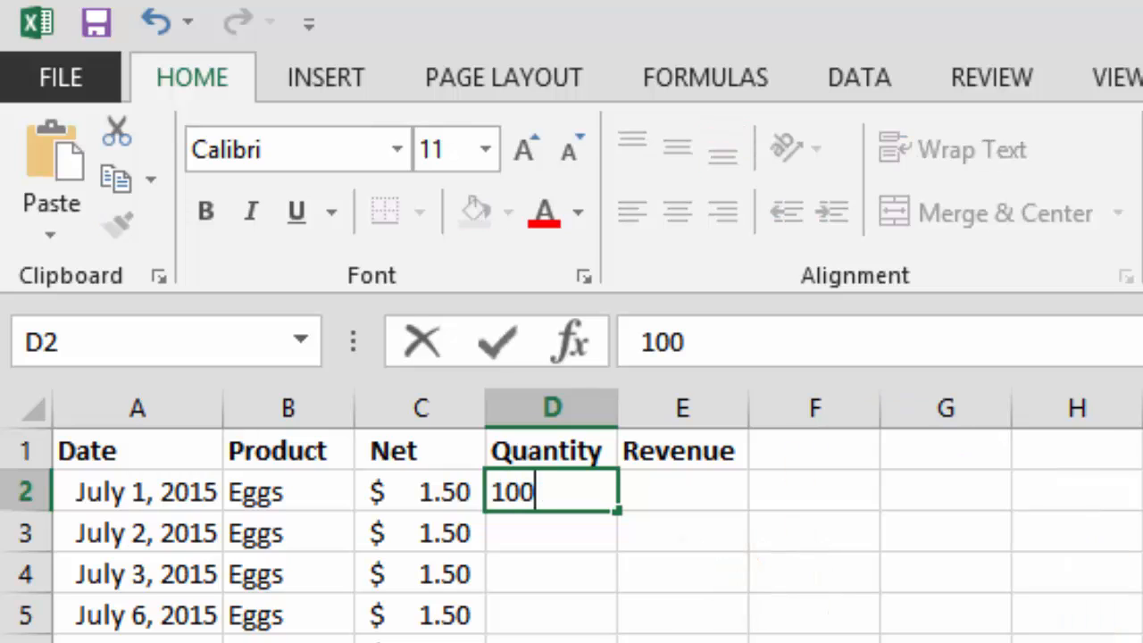
key(Return)
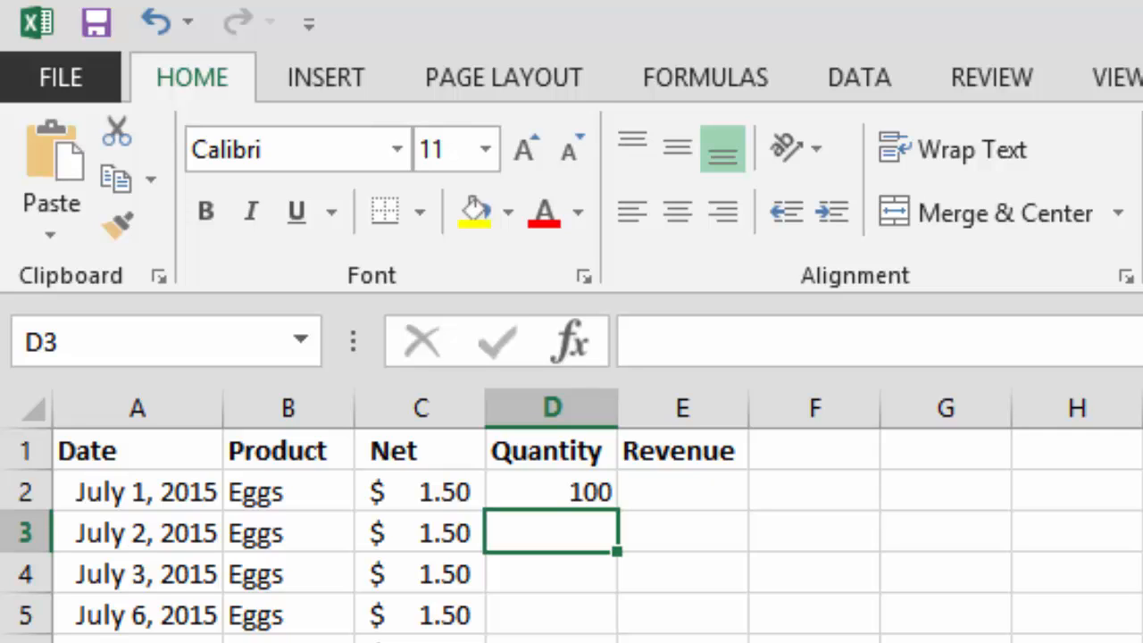
text(105)
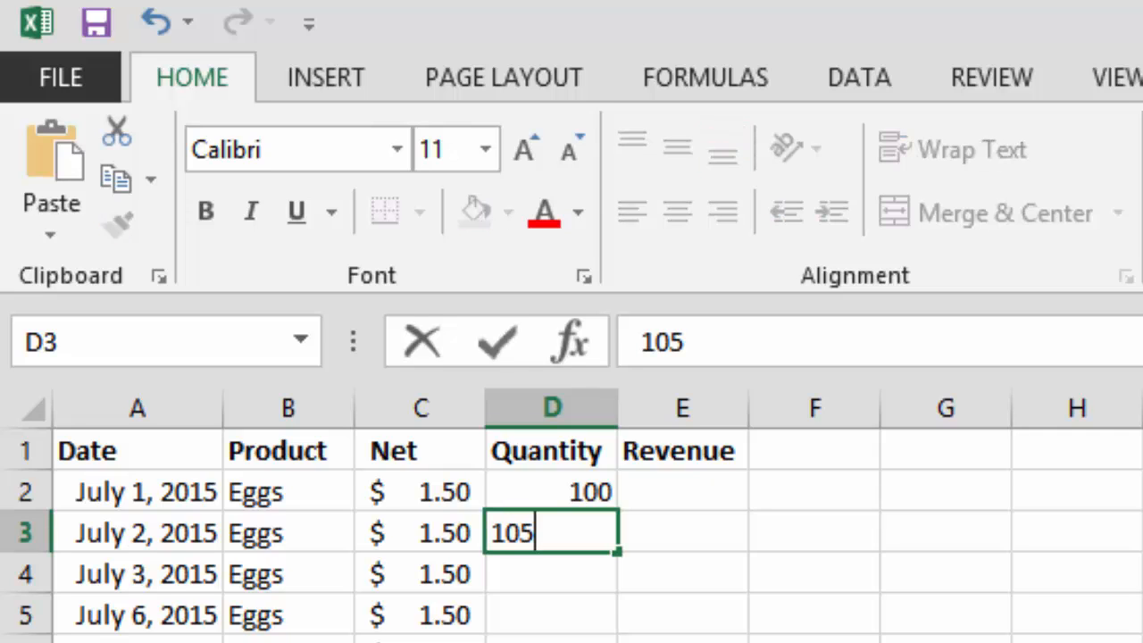
key(Return)
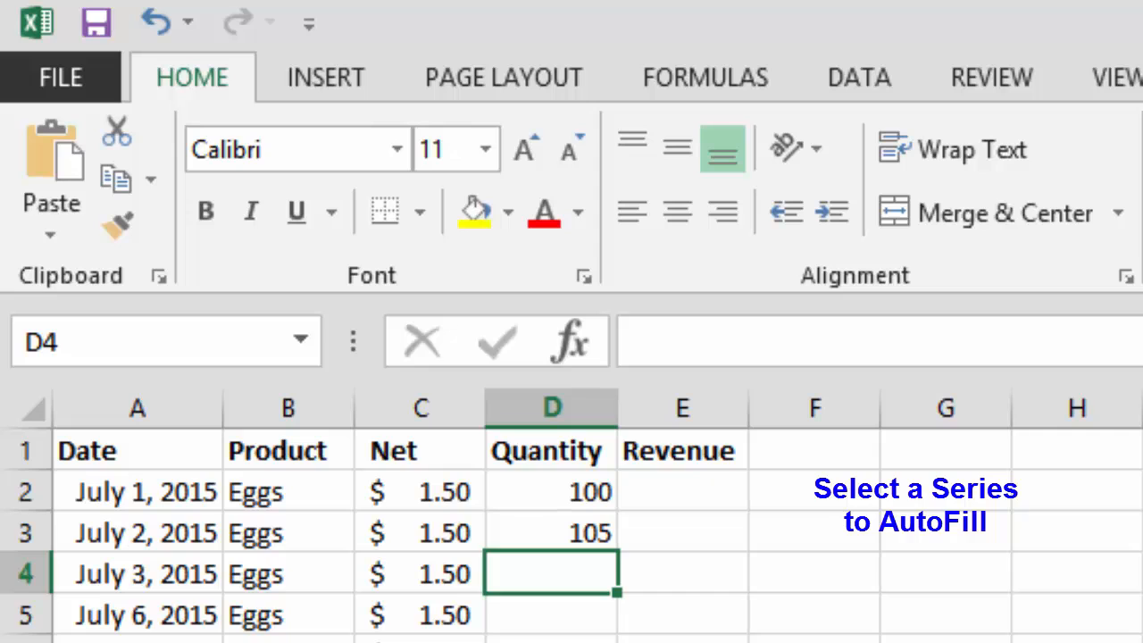
drag(551, 492, 551, 533)
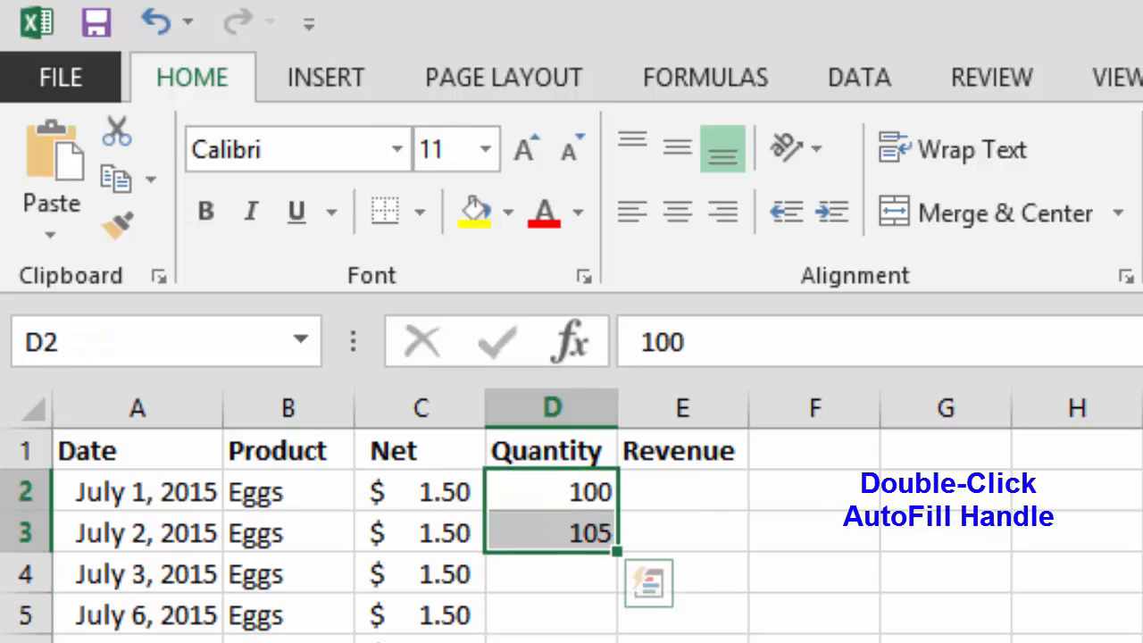
double_click(616, 551)
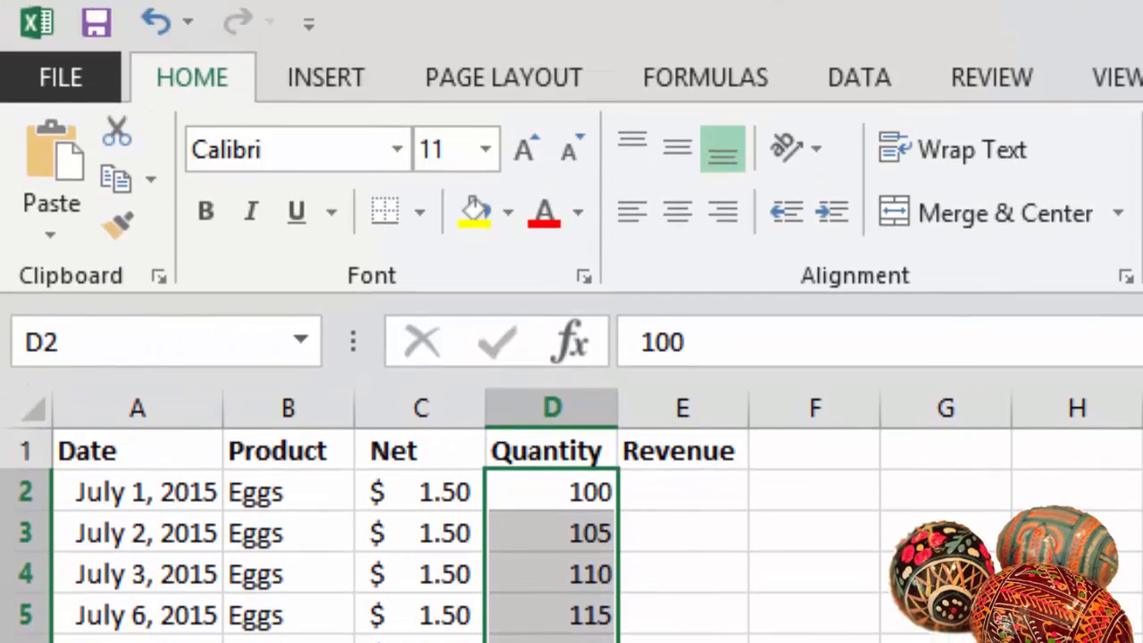
- Enter the formula =C2*D2 in cell E2 and fill it down the Revenue column
click(683, 492)
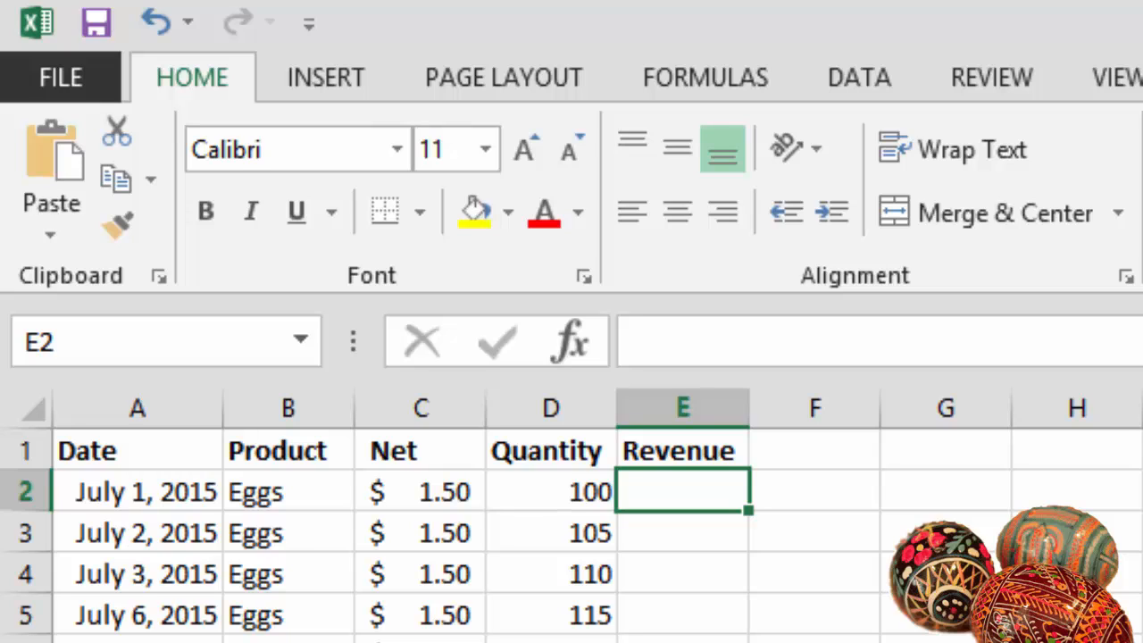
text(=)
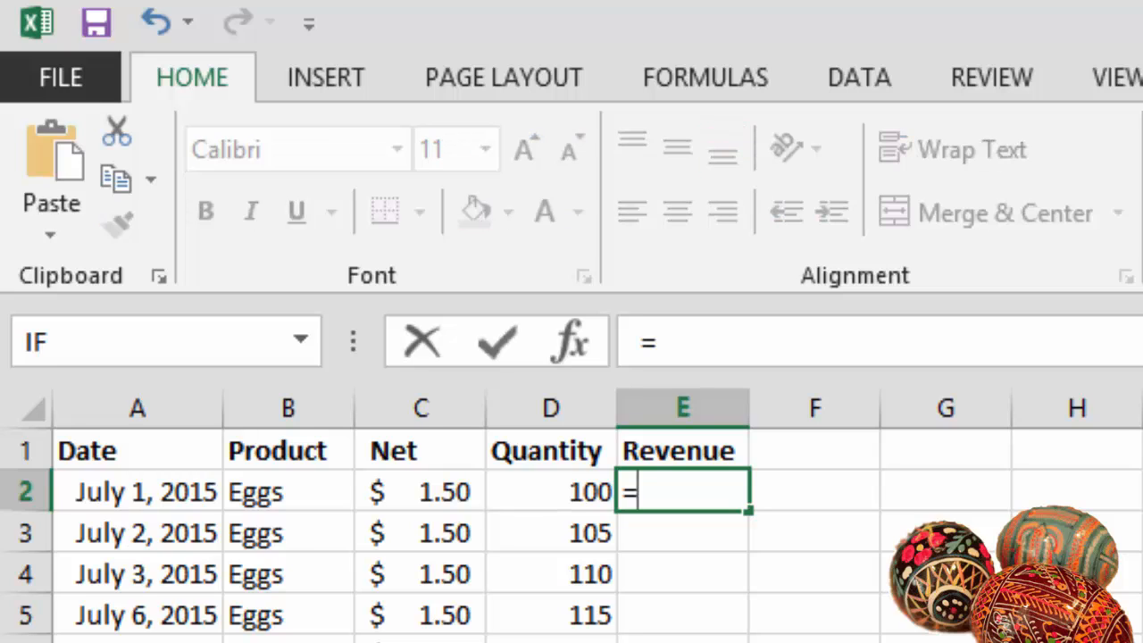
click(421, 492)
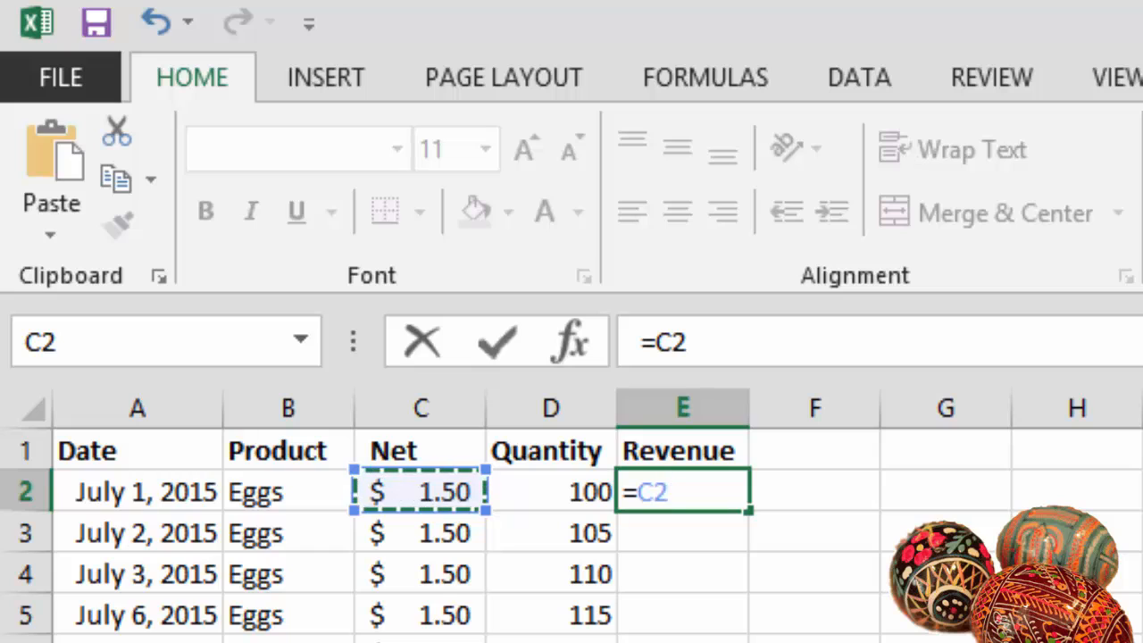
text(*)
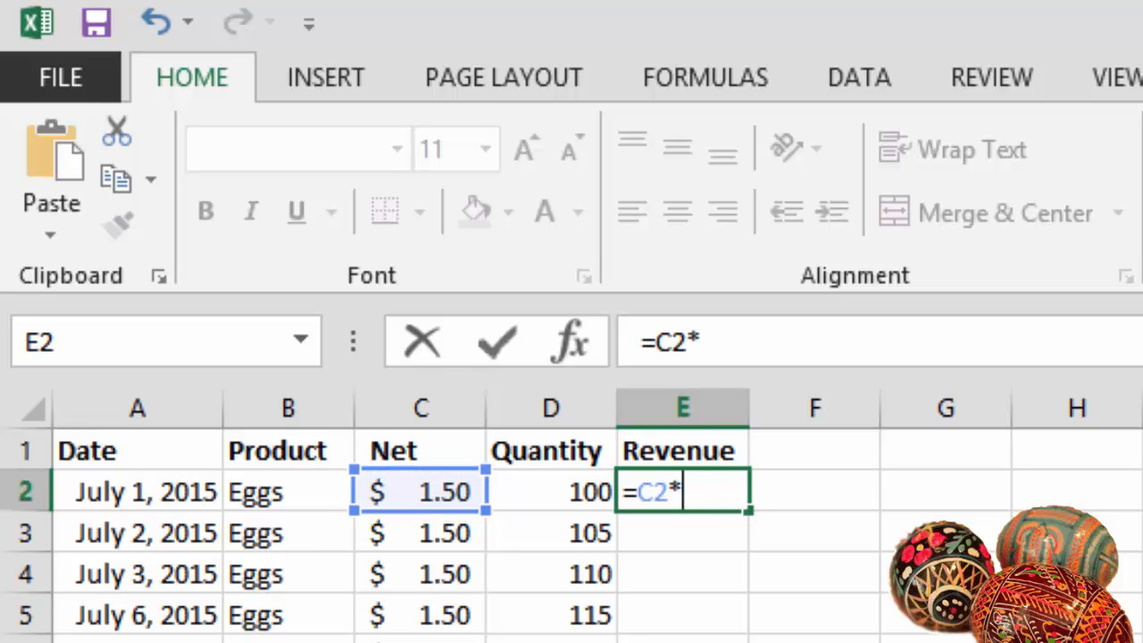
click(551, 492)
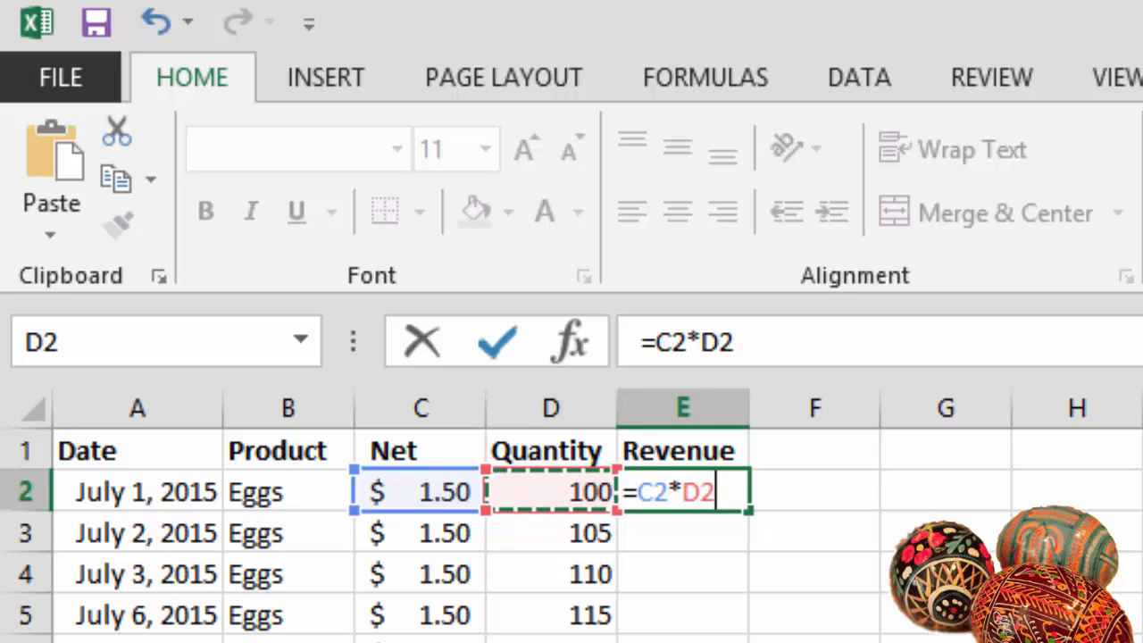
key(ctrl+Return)
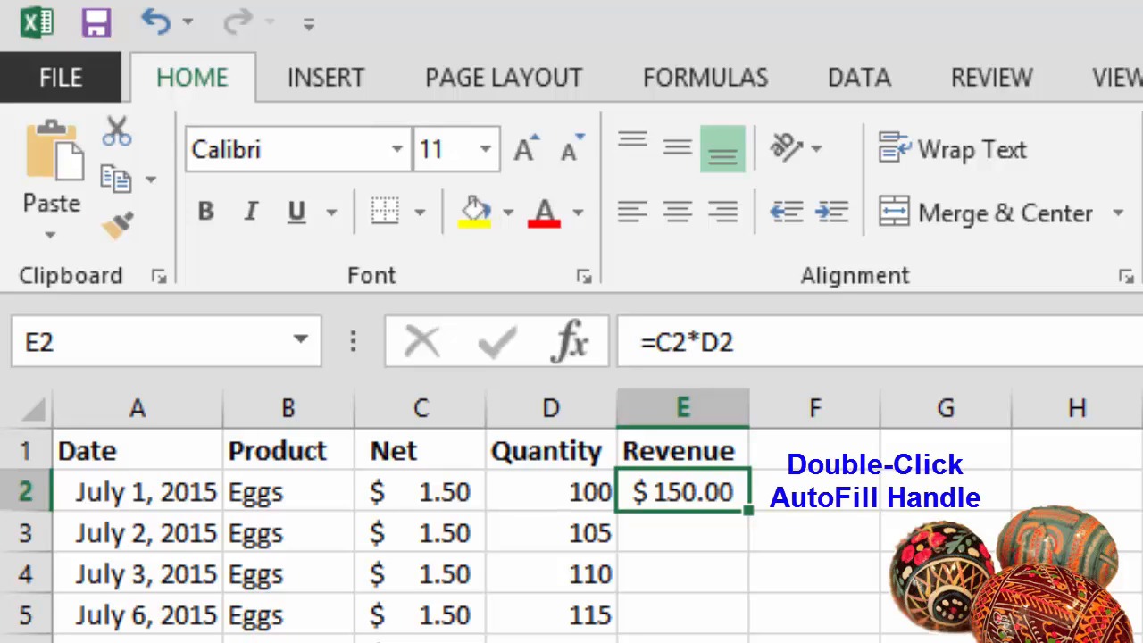
double_click(748, 509)
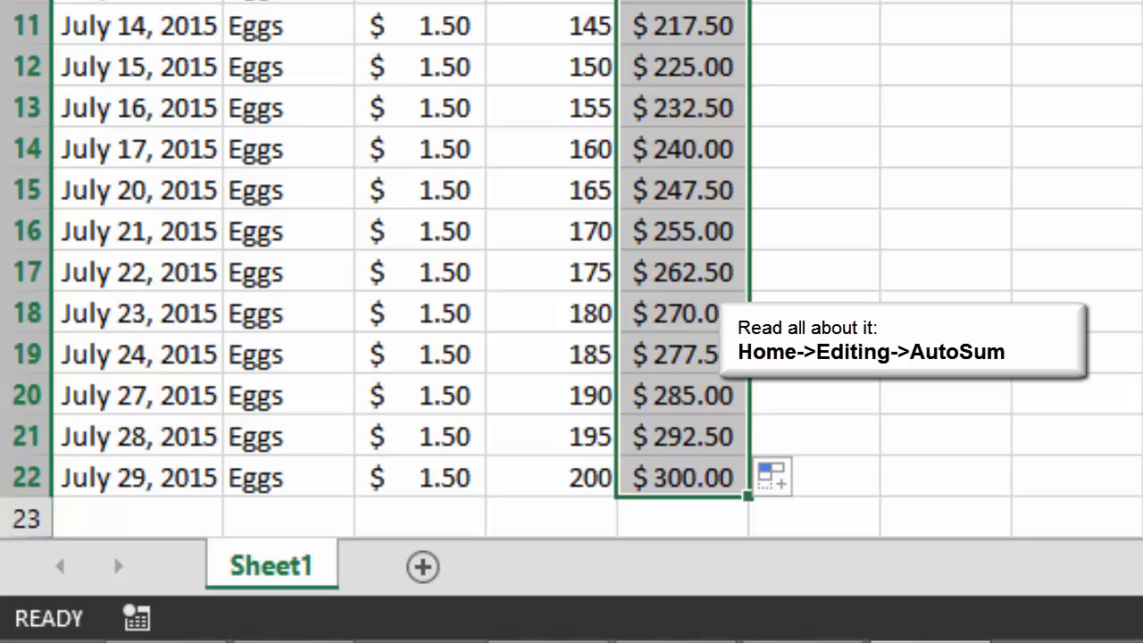
- Total the Revenue column in cell E23 with an AutoSum of E2:E22
click(683, 517)
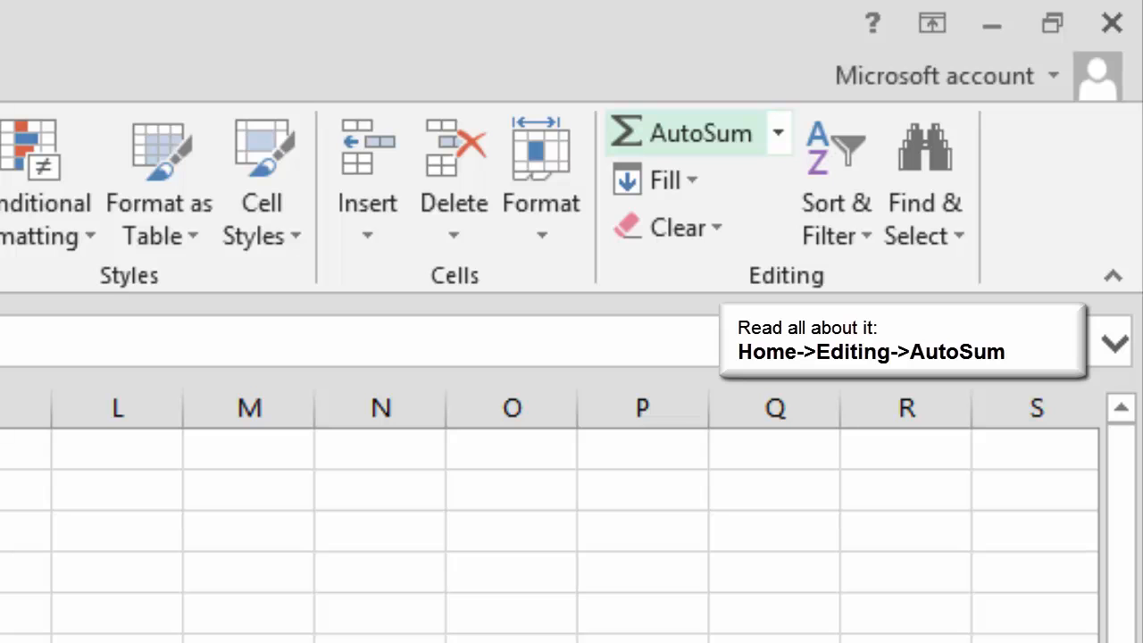
click(688, 134)
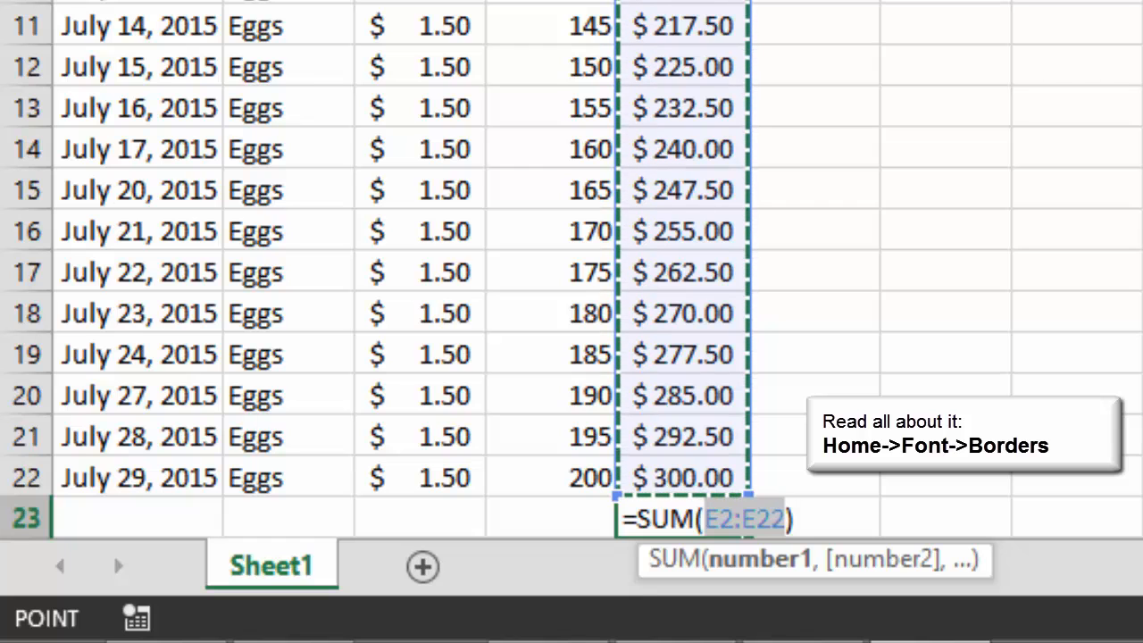
key(ctrl+Return)
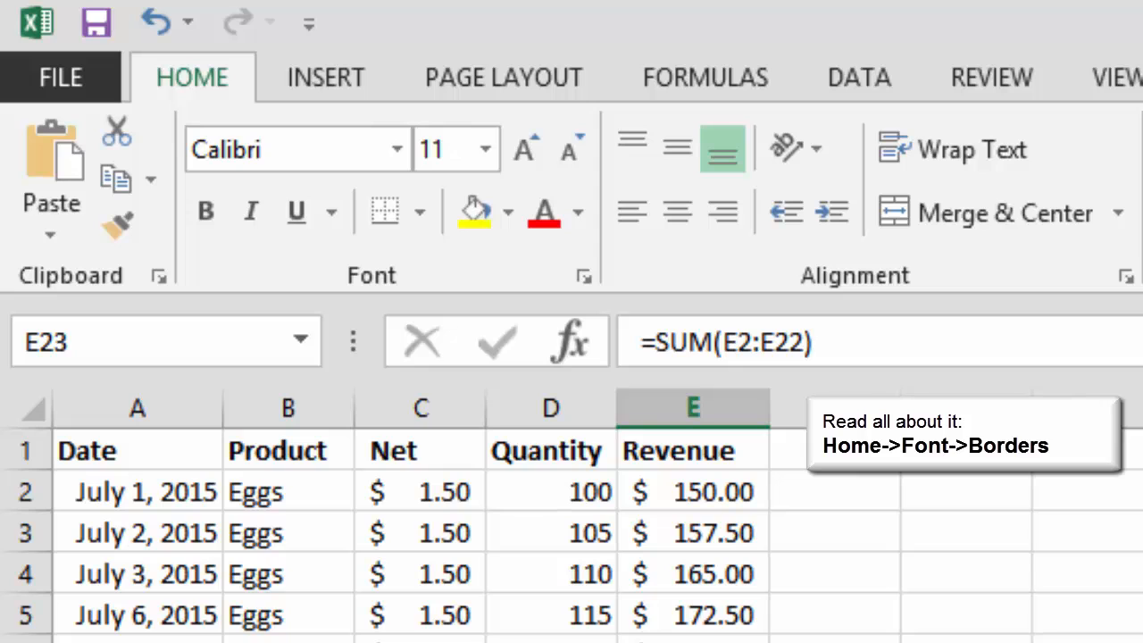
- Add a top border to the total in cell E23 and return to cell A1
click(420, 213)
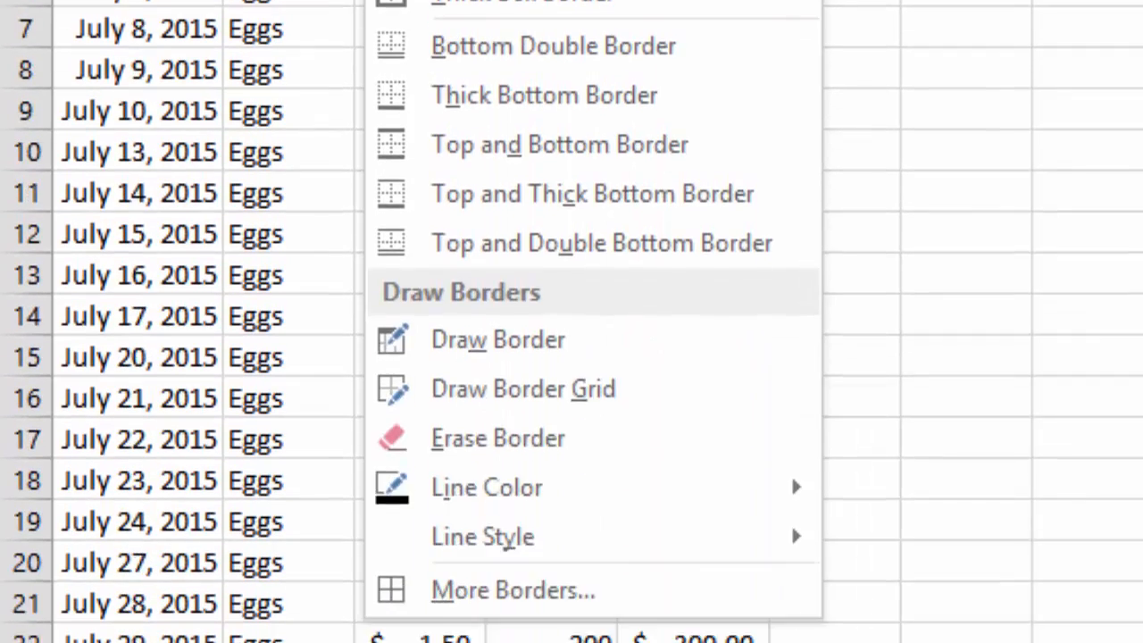
click(492, 361)
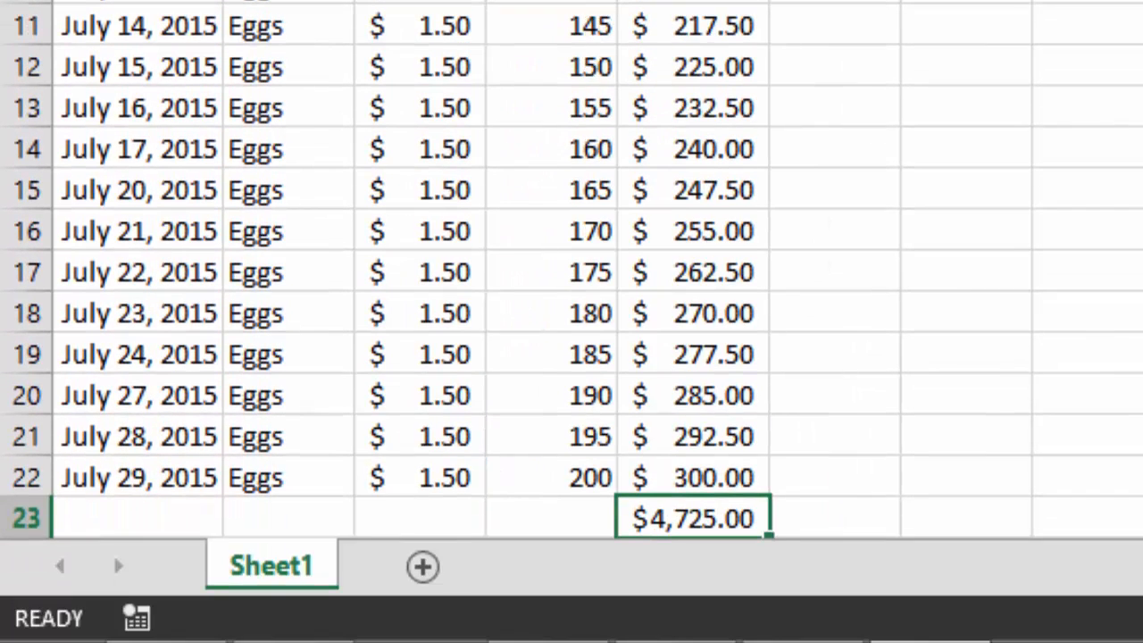
key(ctrl+Home)
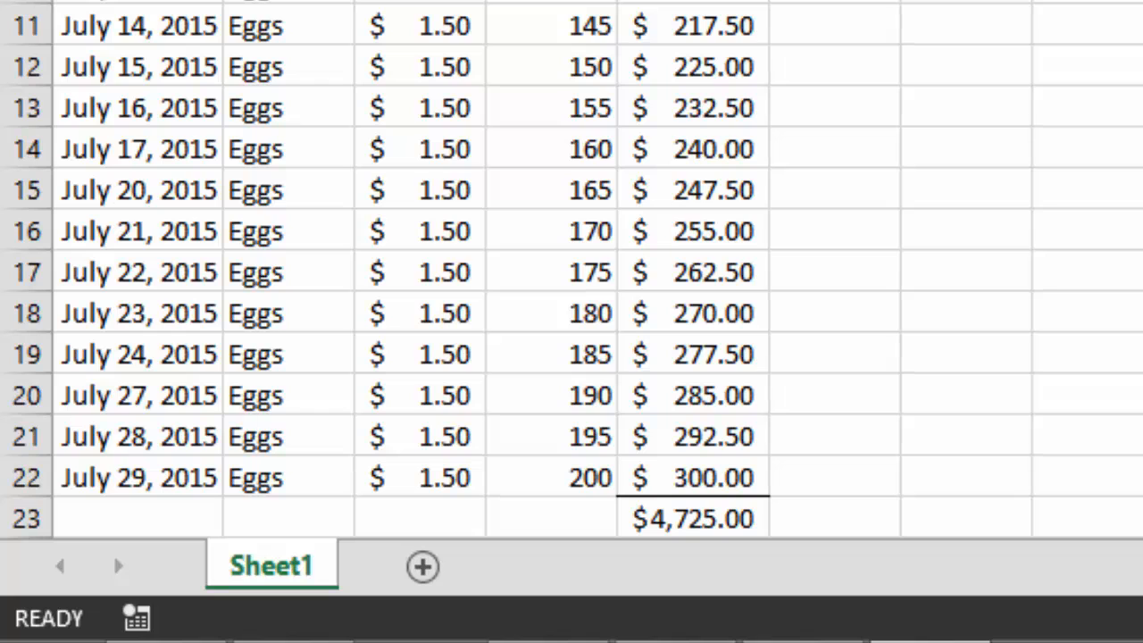
- Rename the Sheet1 worksheet as Eggs
double_click(271, 566)
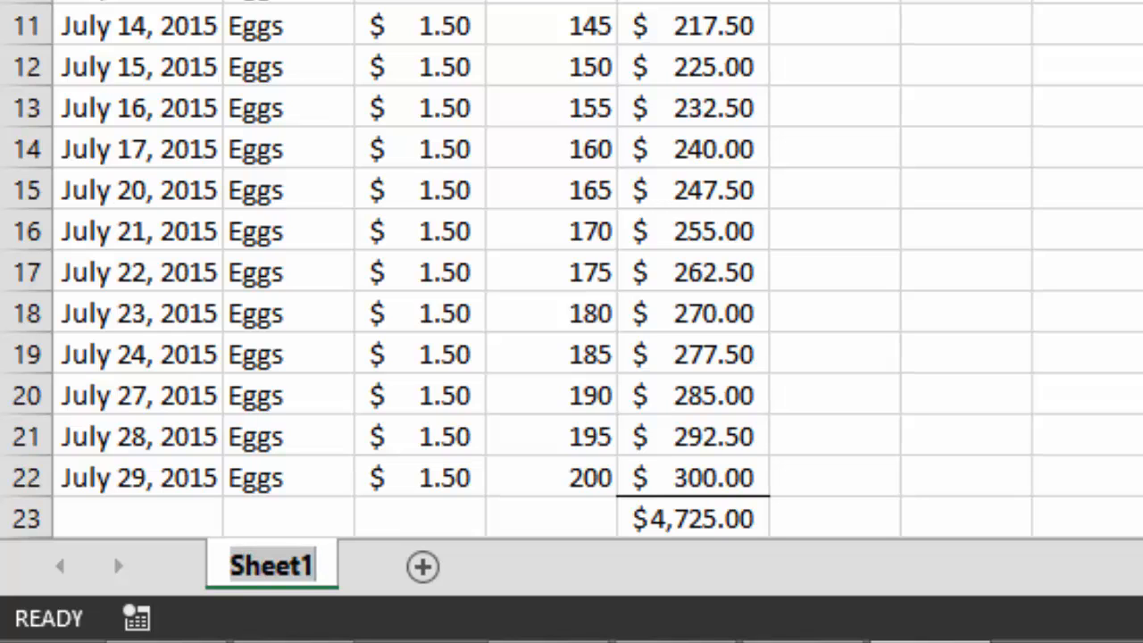
text(Eggs)
key(Return)
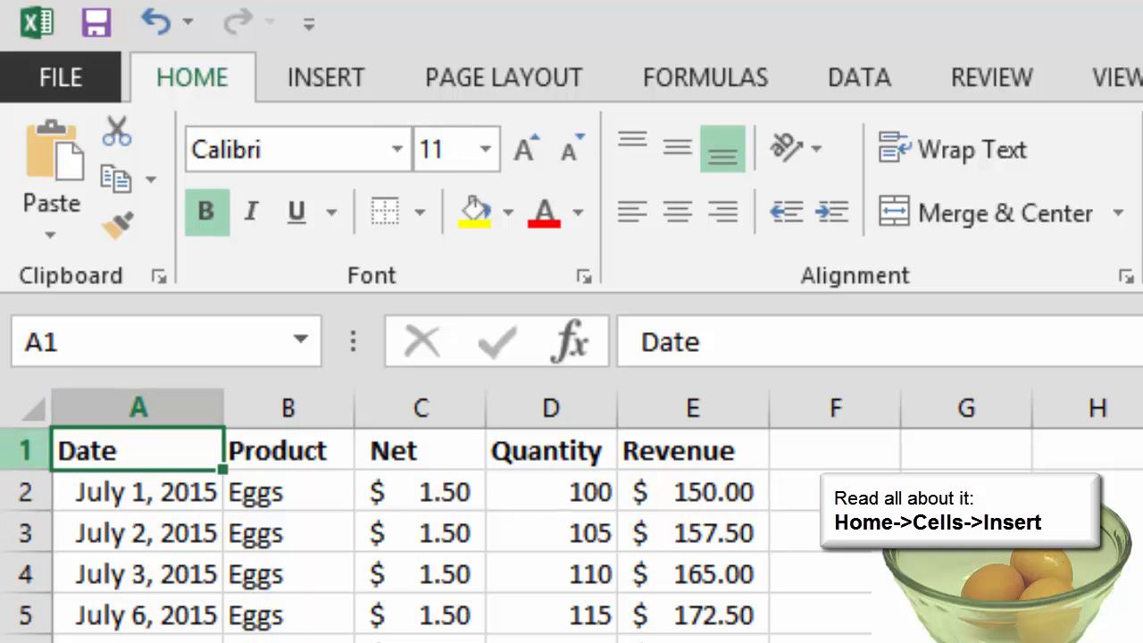
- Insert four blank rows above the table's header row
key(shift+space)
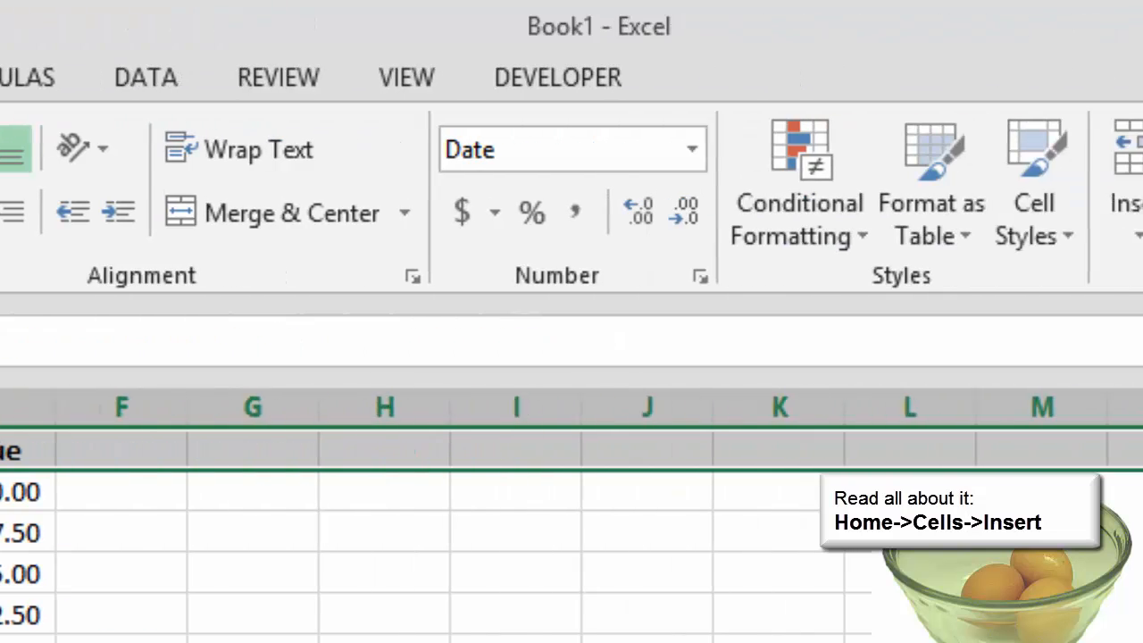
click(516, 218)
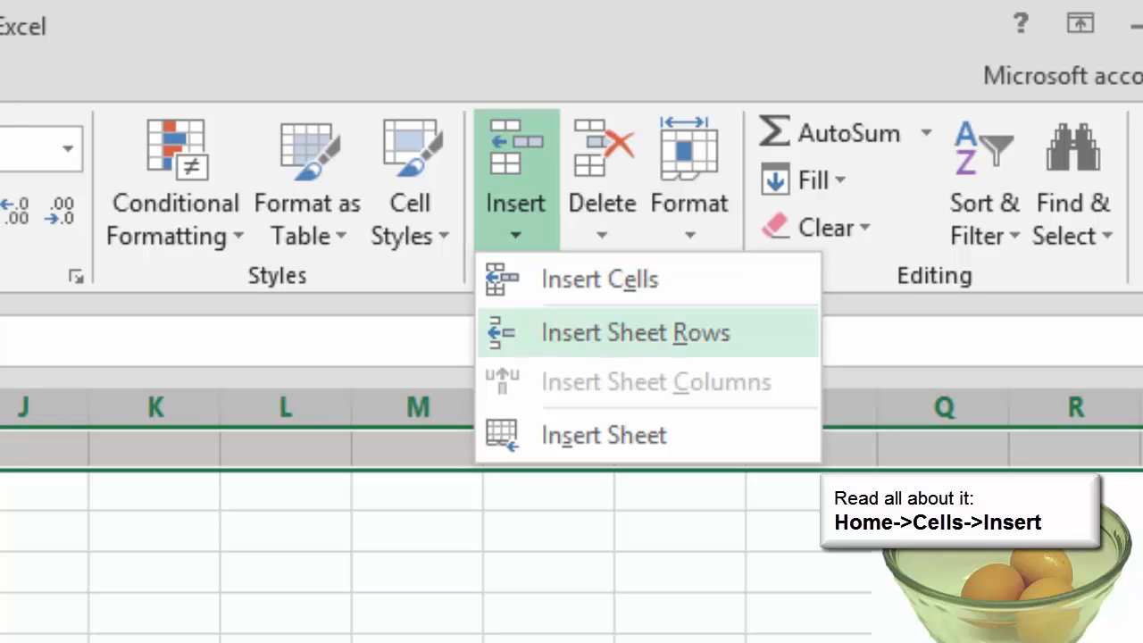
click(636, 333)
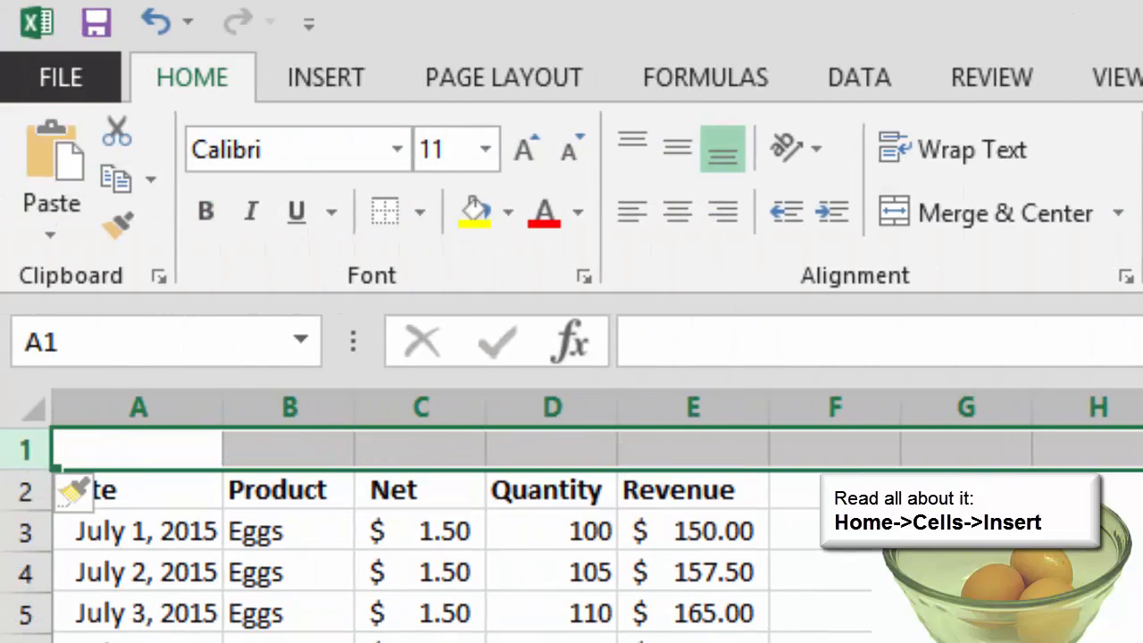
key(ctrl+shift+plus)
key(ctrl+shift+plus)
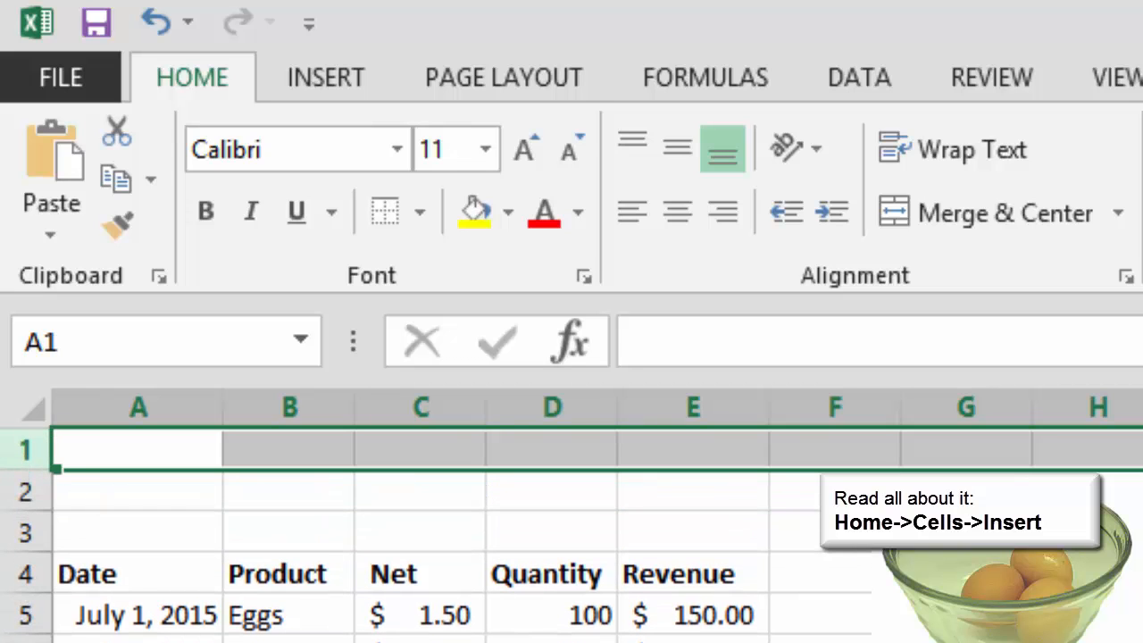
key(ctrl+shift+plus)
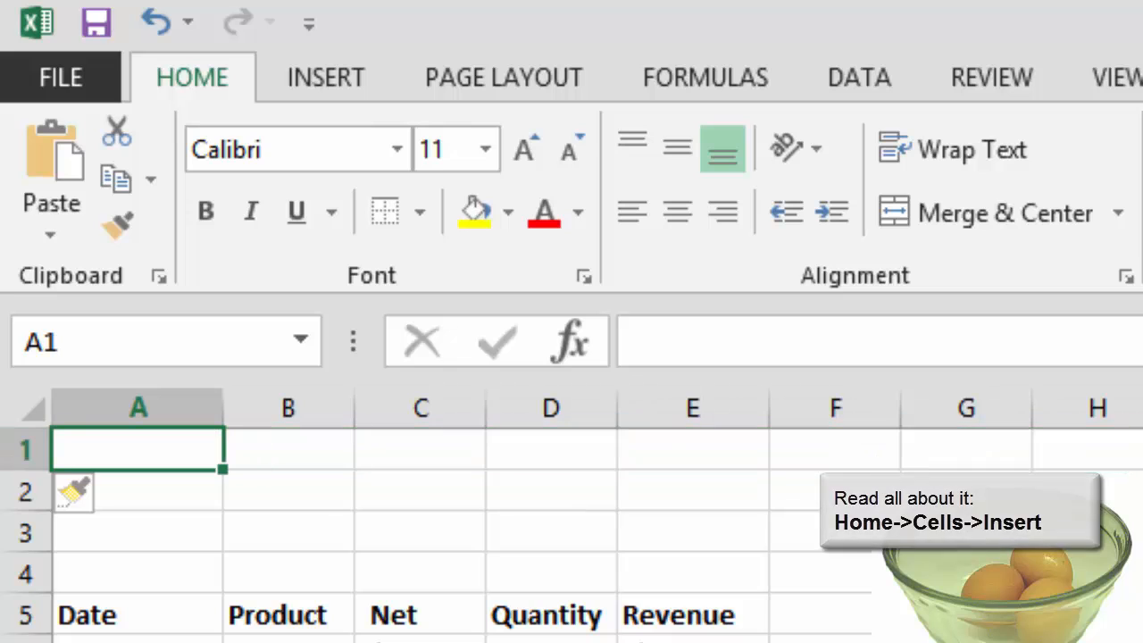
- Label cells A1 to A3 Price, Start and Increment, and make the three labels bold
text(Price)
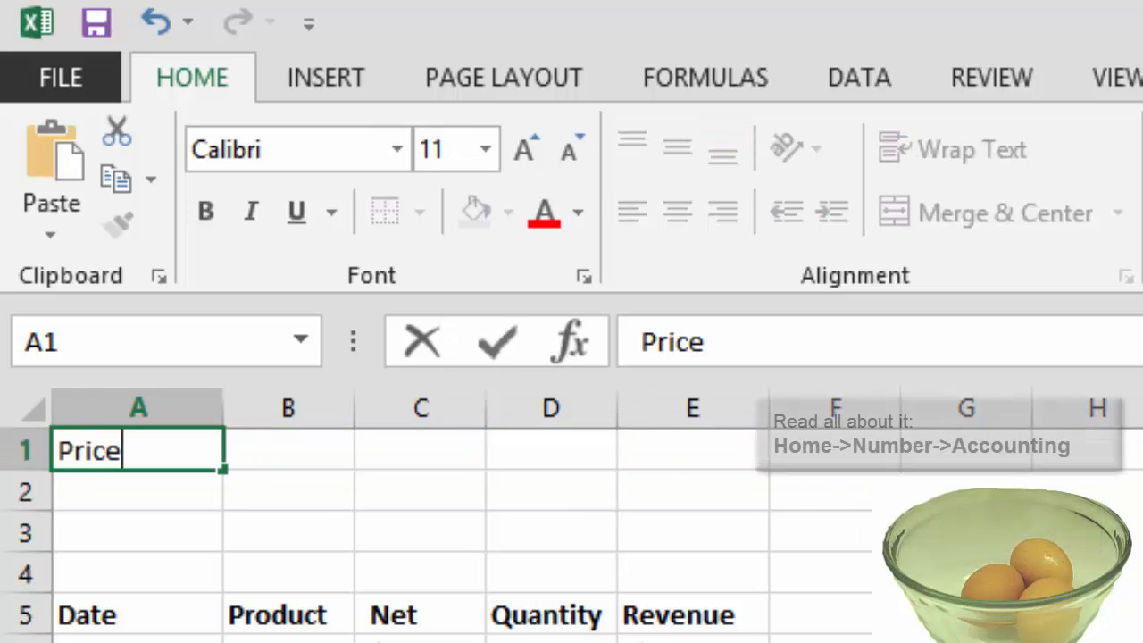
key(Return)
text(Start)
key(Return)
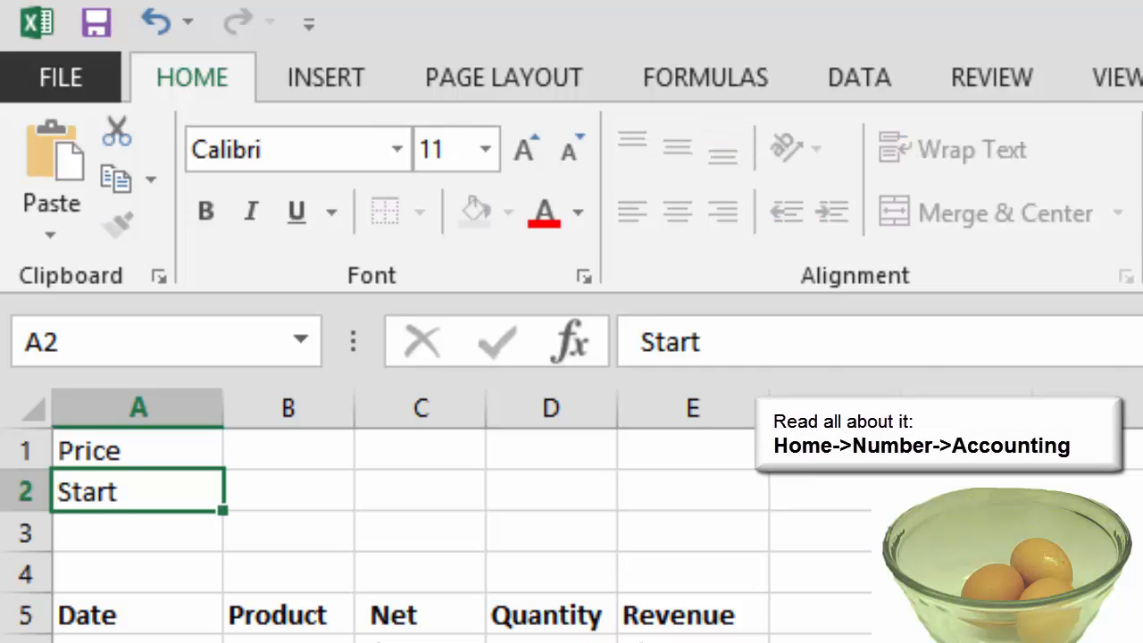
text(Increment)
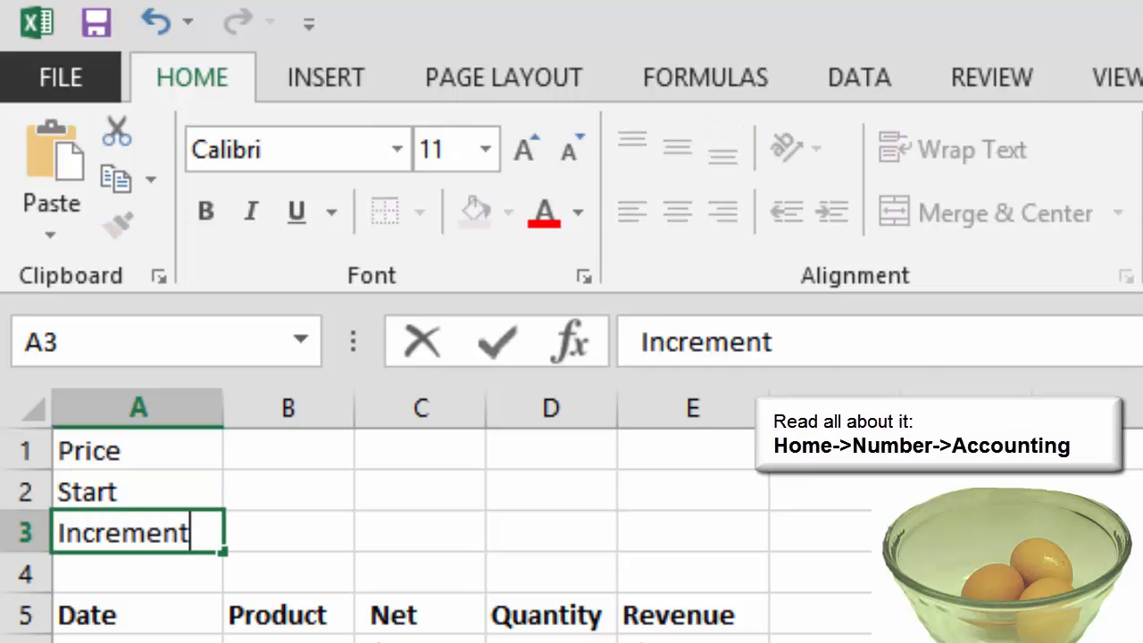
key(Return)
drag(139, 451, 139, 534)
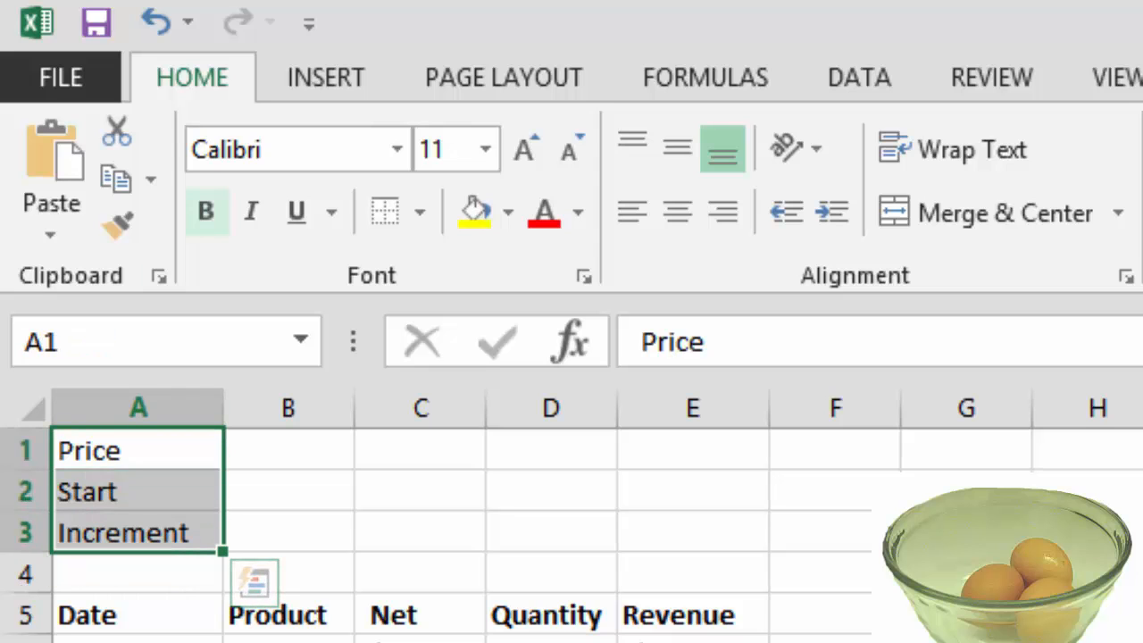
key(ctrl+b)
- Enter a price of 3.25 in cell B1, shown in Accounting format with a dollar sign
click(288, 450)
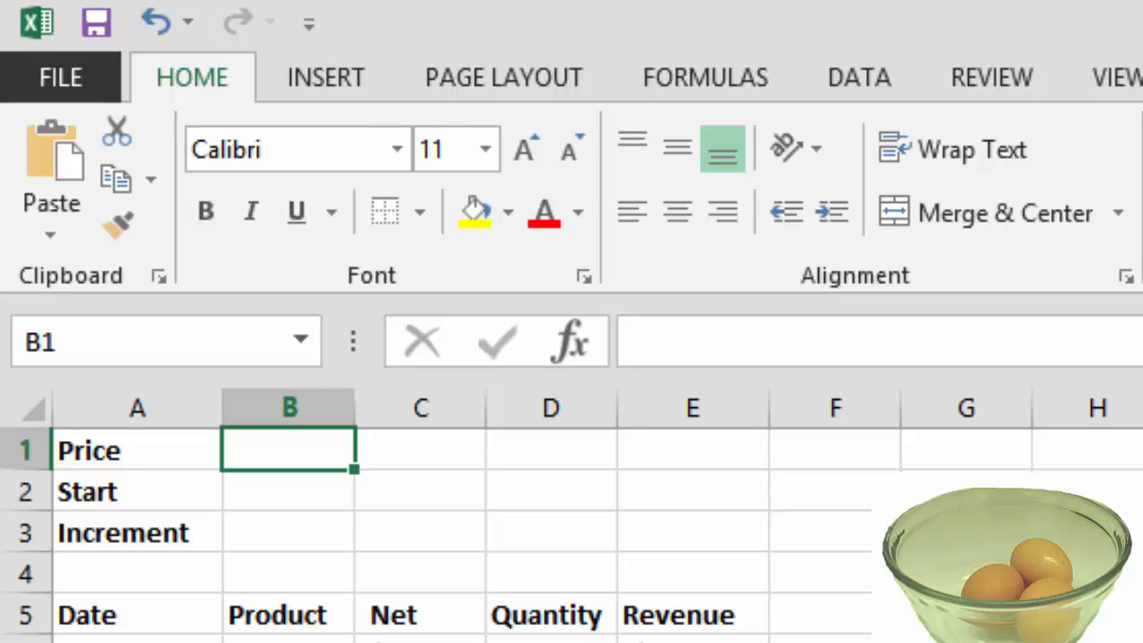
text(3.25)
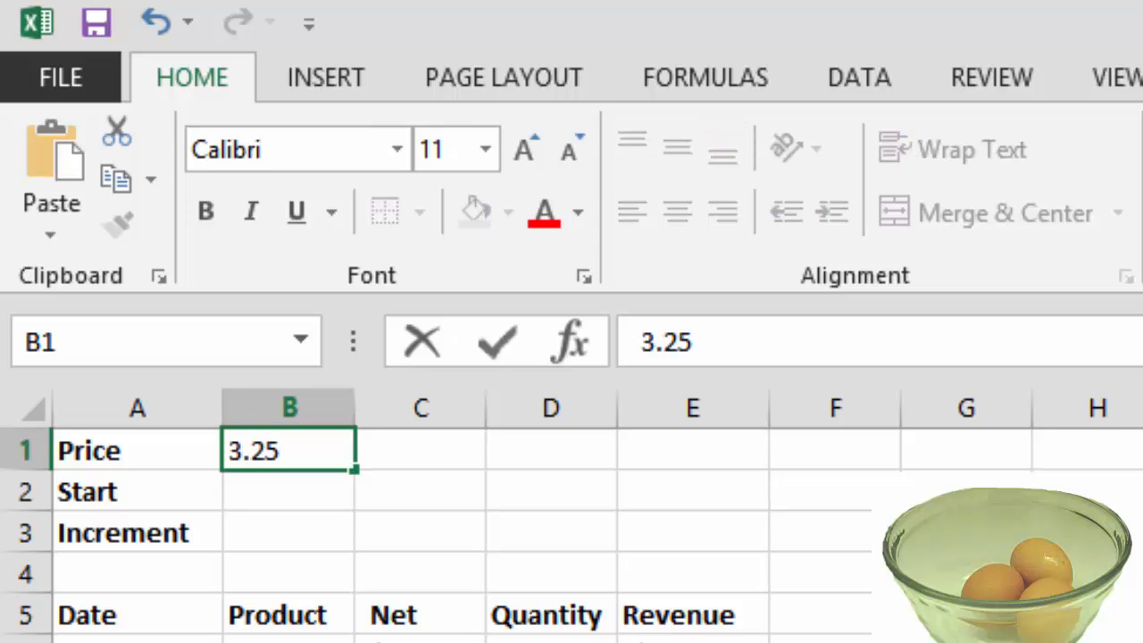
key(Return)
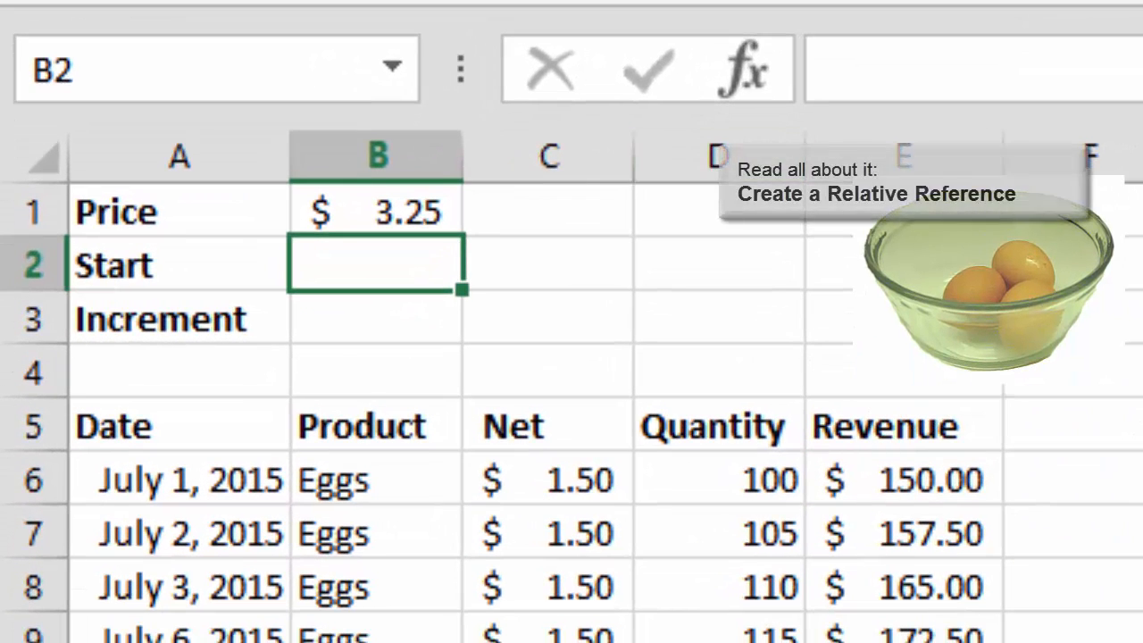
- Link the first Net value in cell C6 to the price input with the formula =B1
click(548, 480)
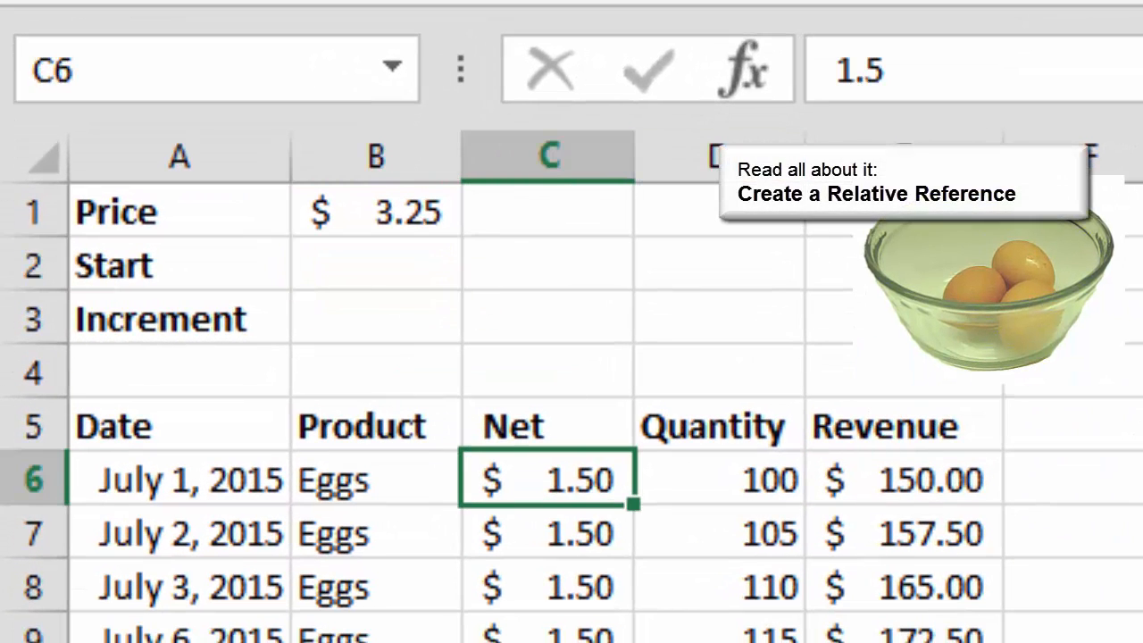
text(=)
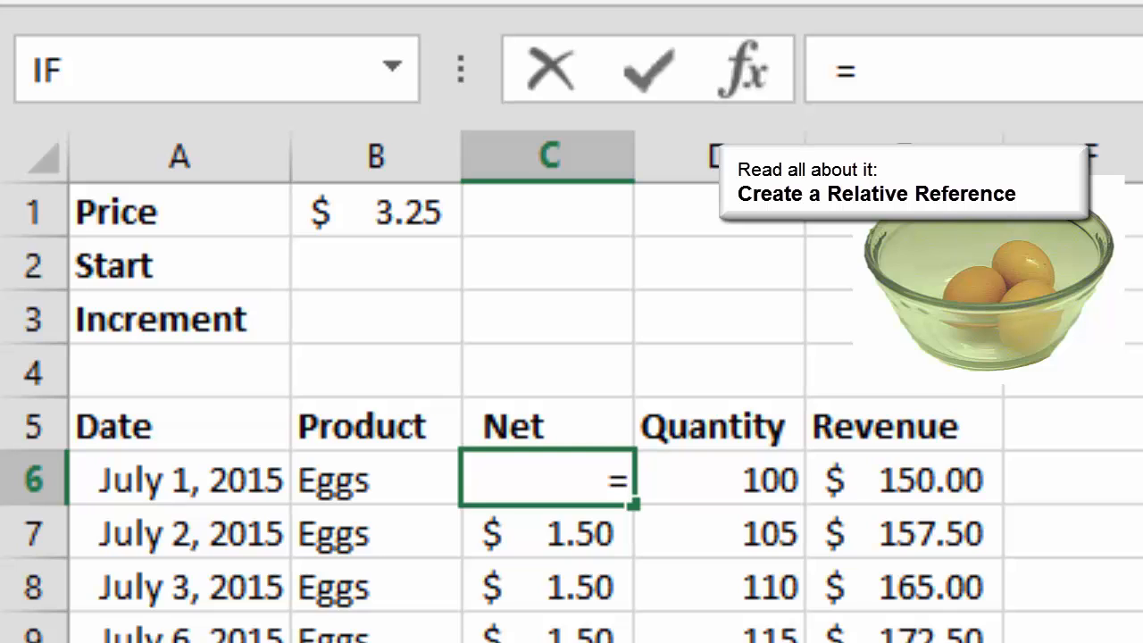
click(376, 211)
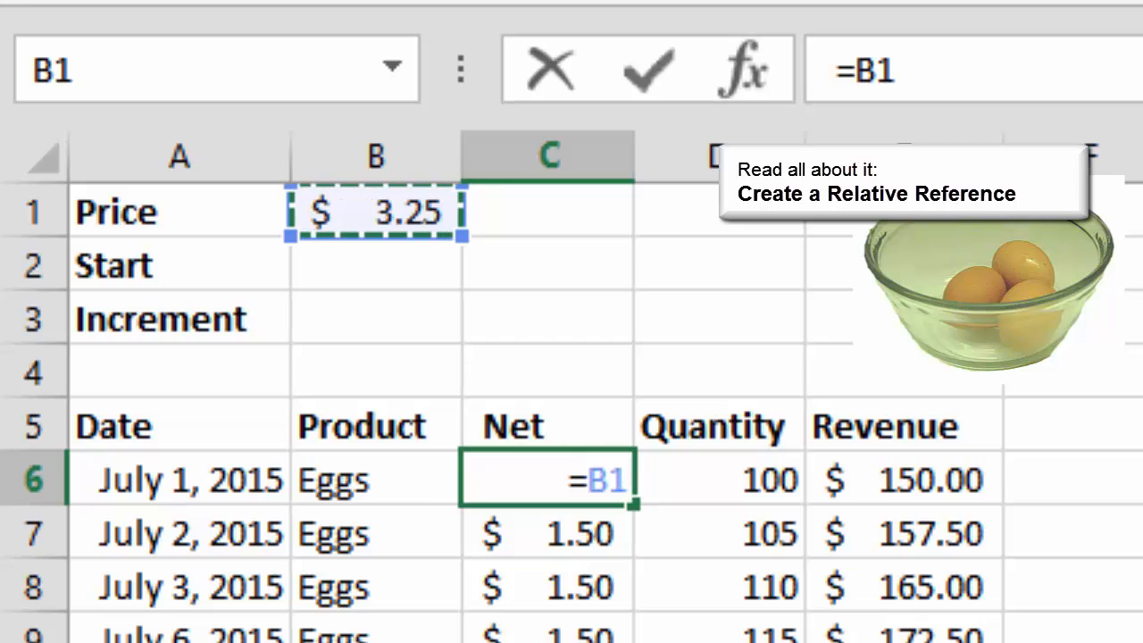
key(Return)
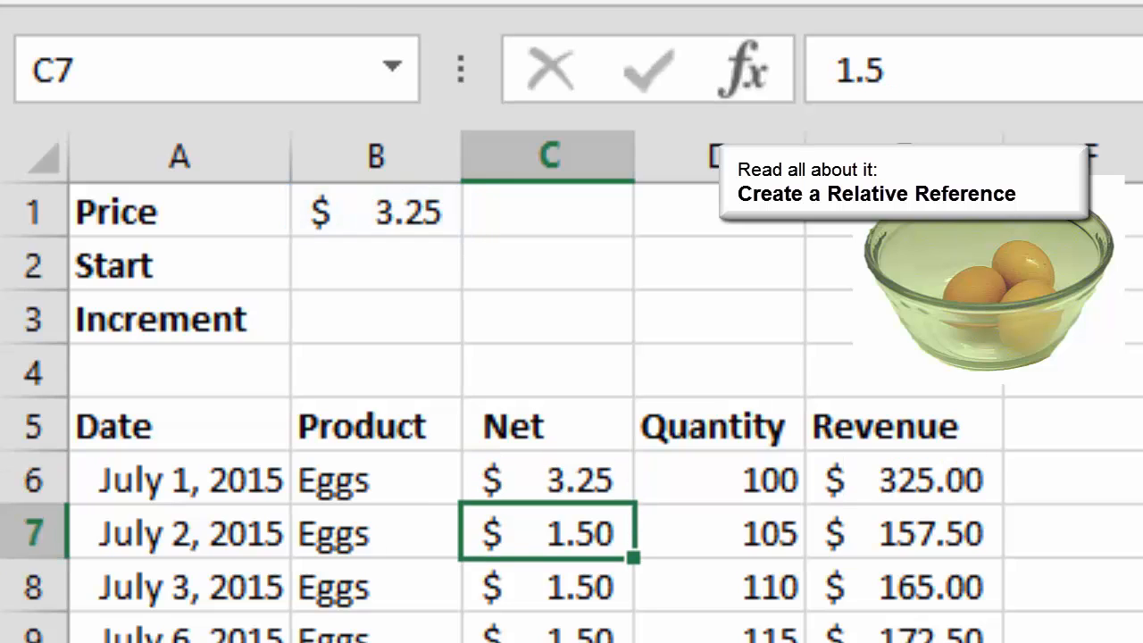
click(376, 212)
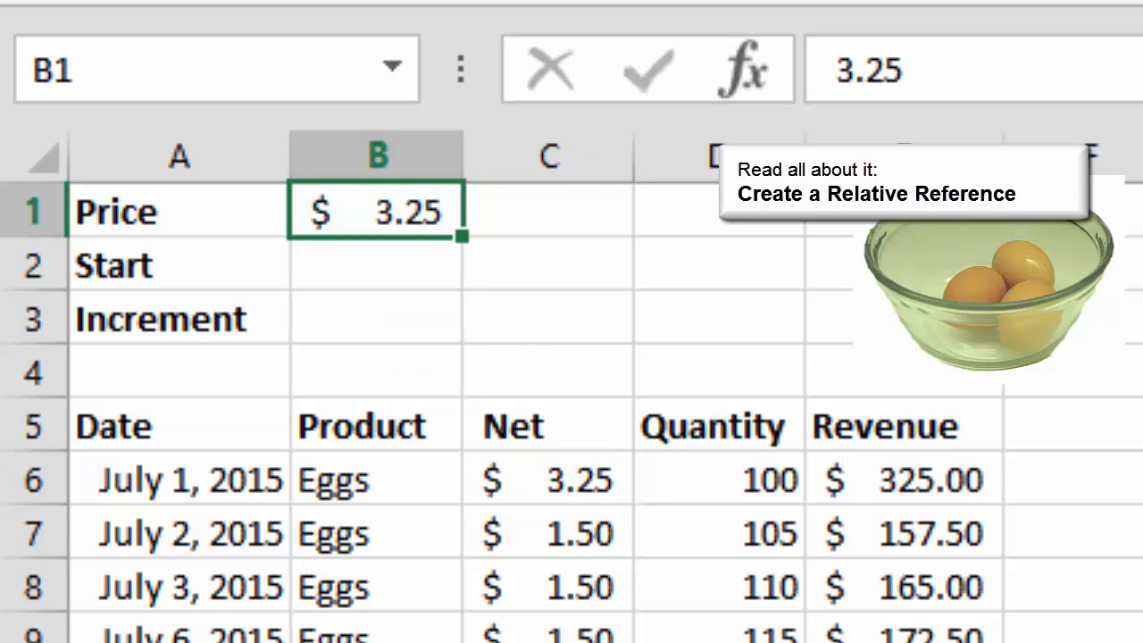
double_click(549, 479)
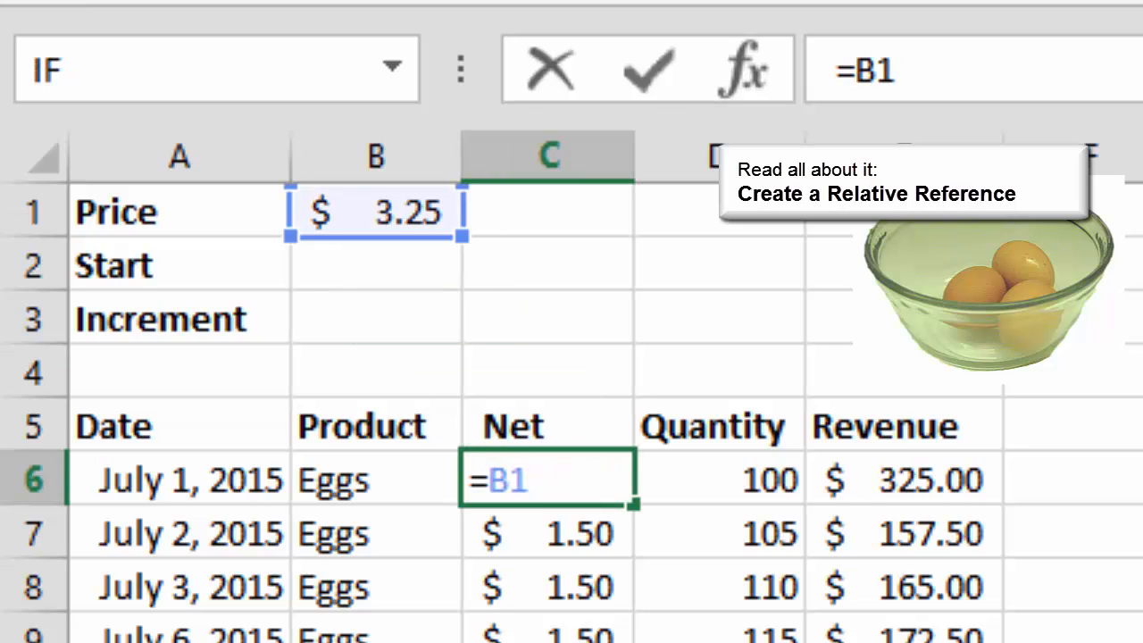
key(ctrl+Return)
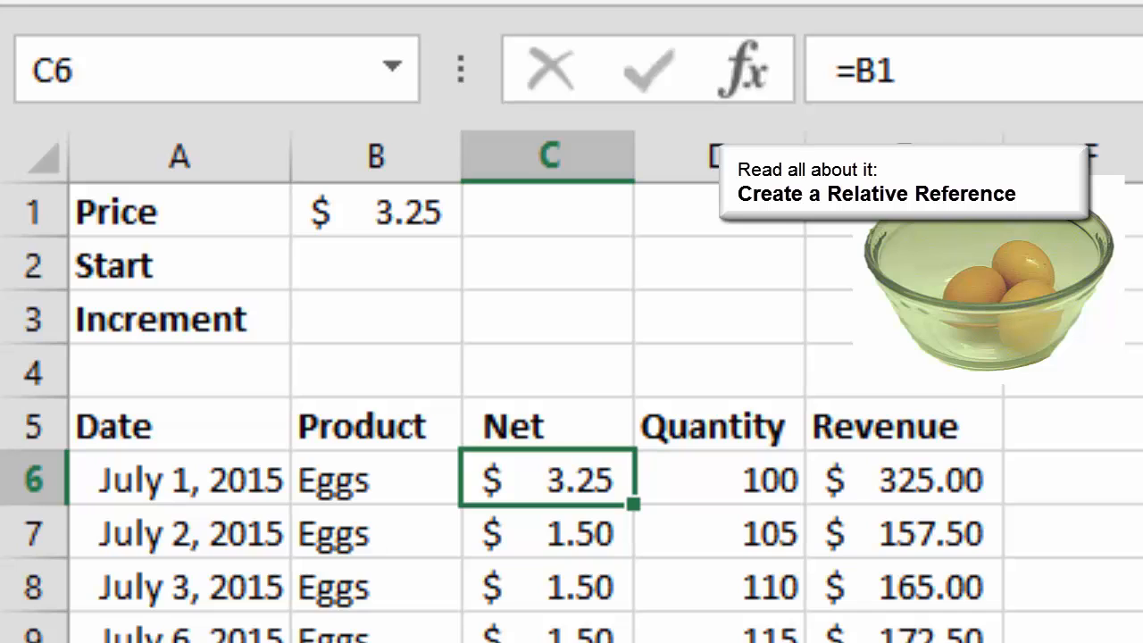
- Change the price in cell B1 to 3.50
click(375, 212)
key(F2)
key(BackSpace)
key(BackSpace)
text(5)
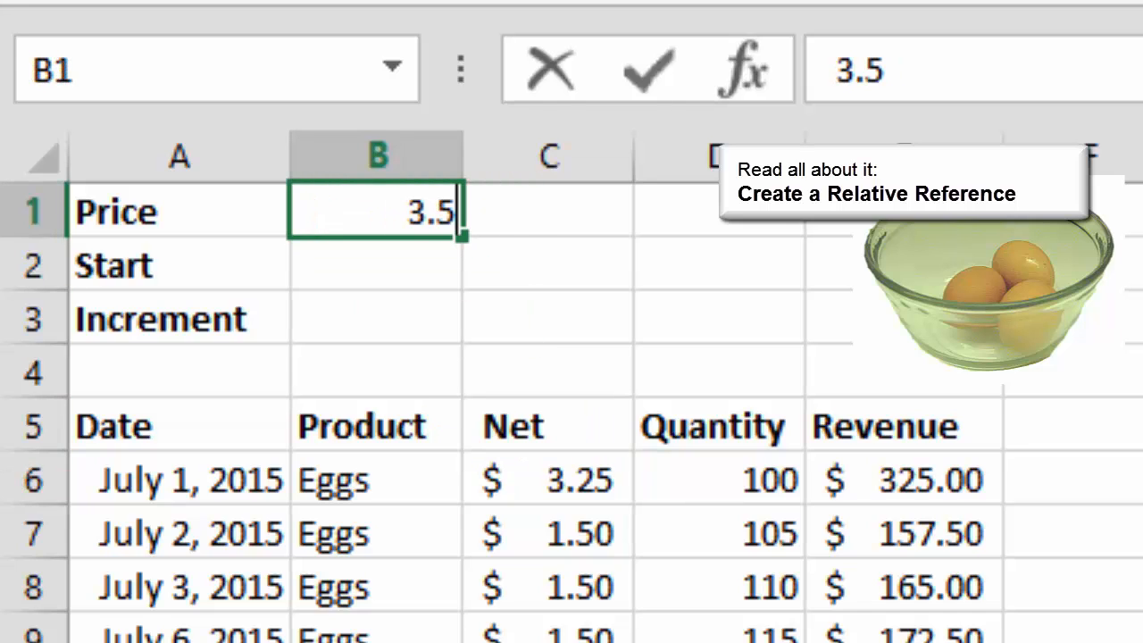
text(0)
key(Return)
- Set the price in cell B1 to 1.50
key(Up)
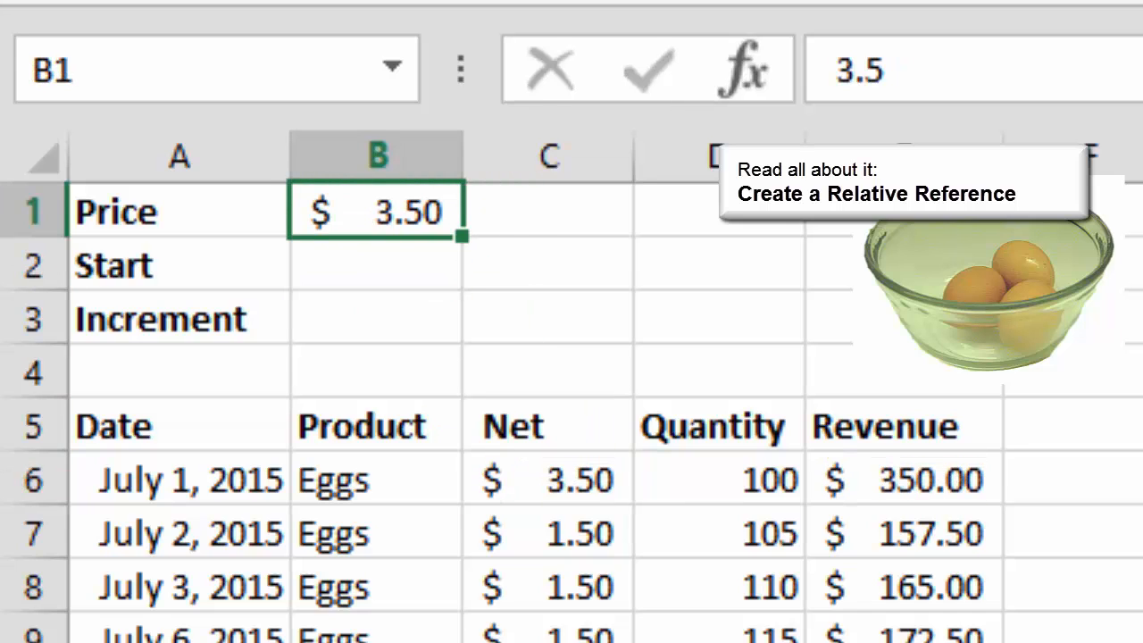
text(1.50)
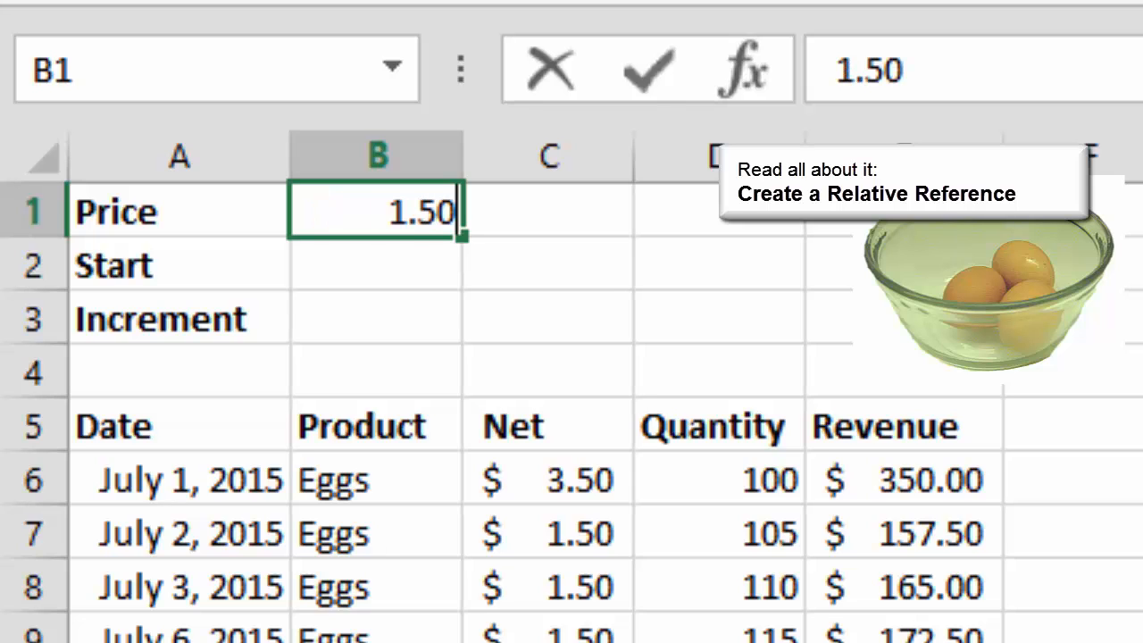
key(Return)
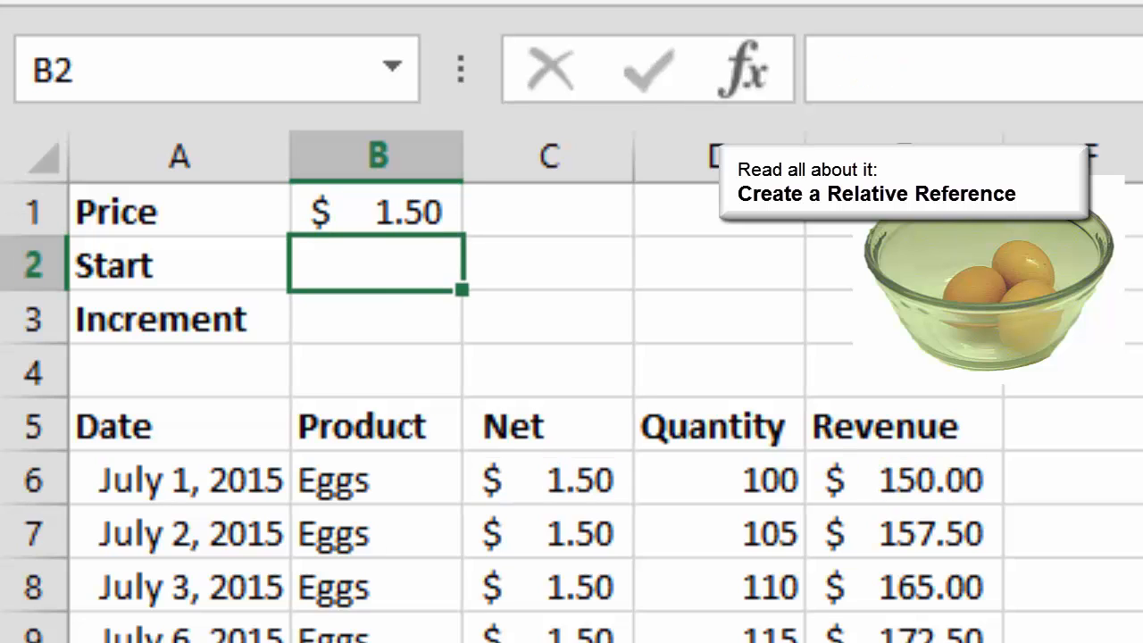
- AutoFill the relative reference =B1 from cell C6 down the Net column
click(548, 480)
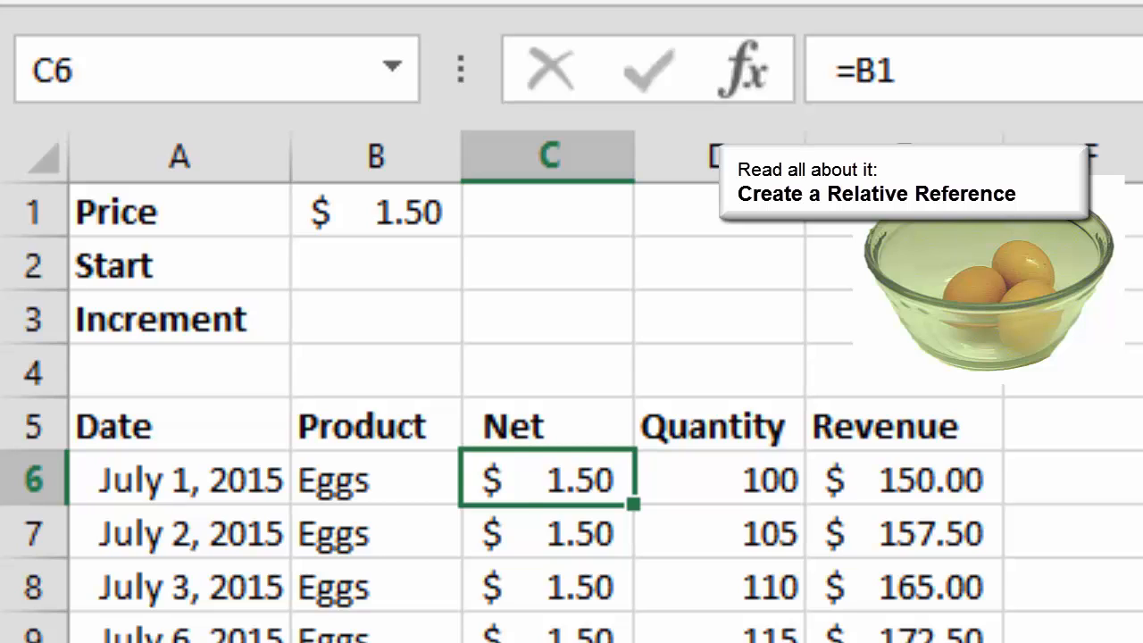
key(F2)
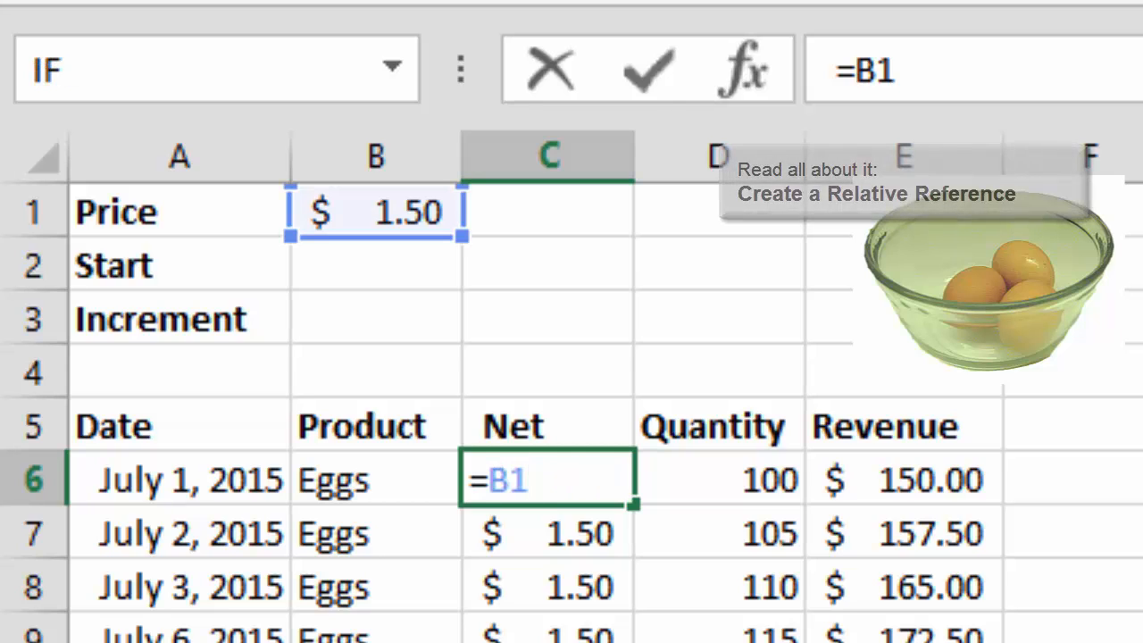
key(Escape)
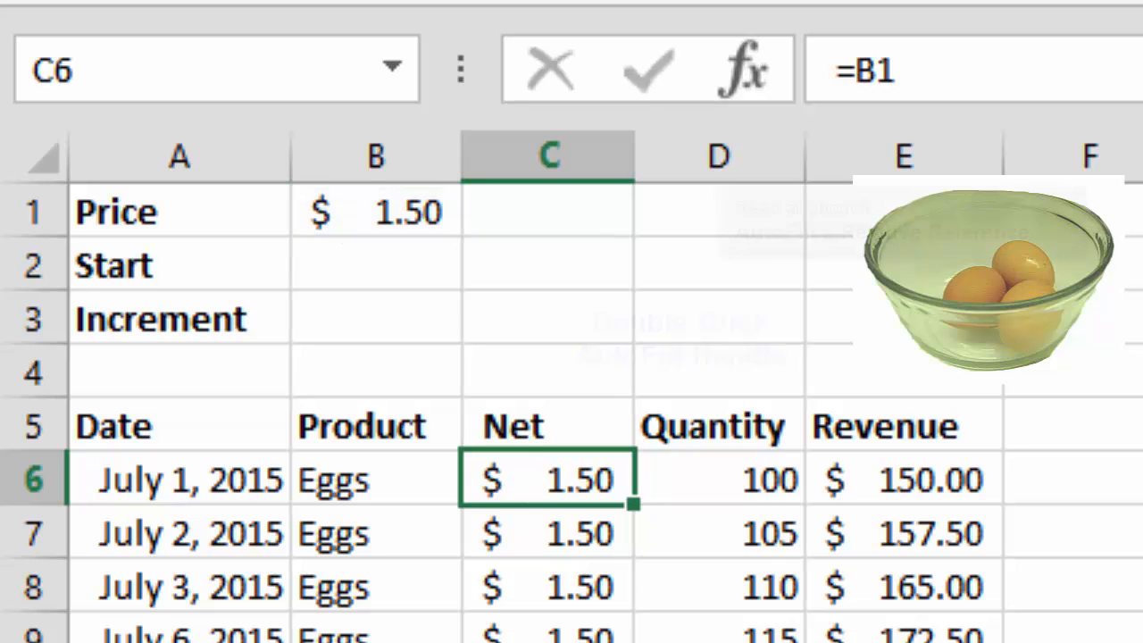
double_click(632, 504)
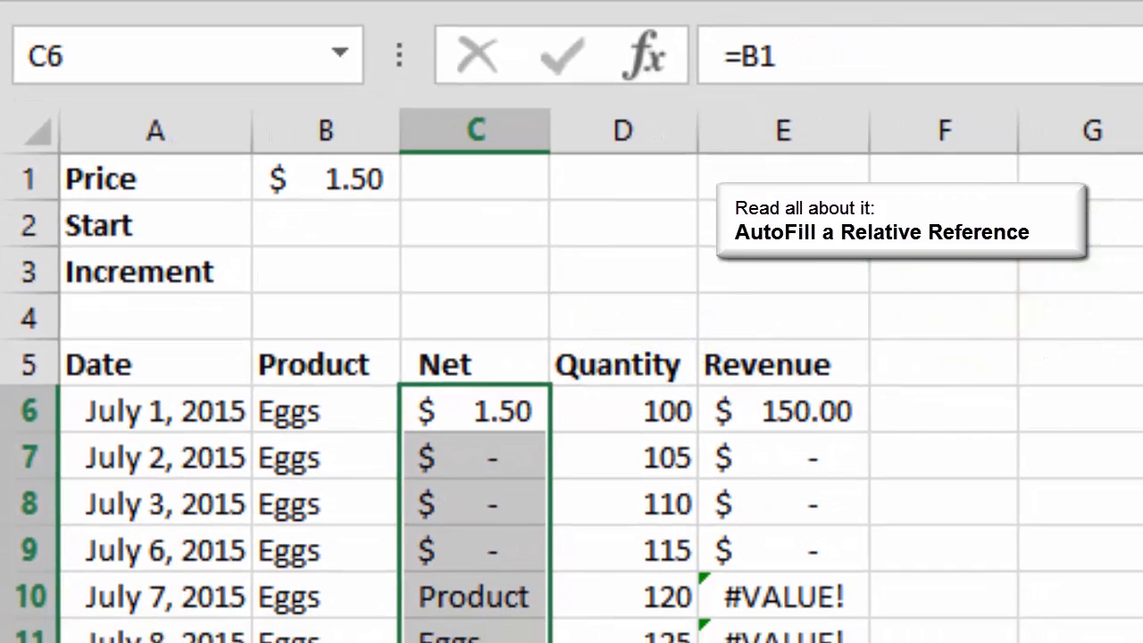
- Inspect the Net formula in cell C10 and the cells referenced by the Revenue formula in E10
click(475, 597)
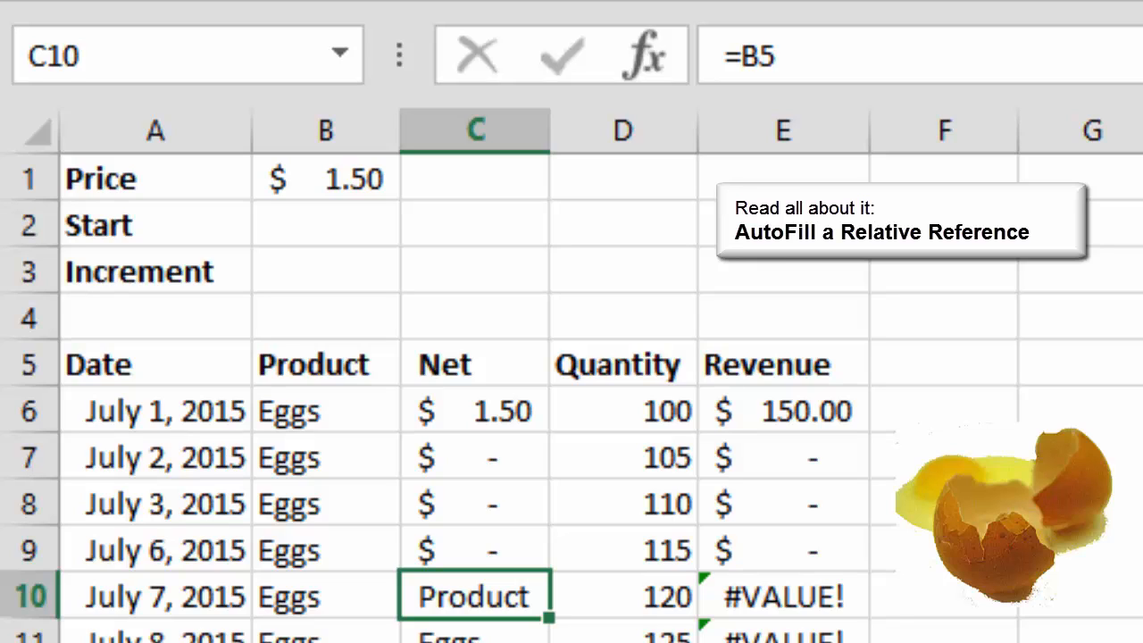
click(783, 596)
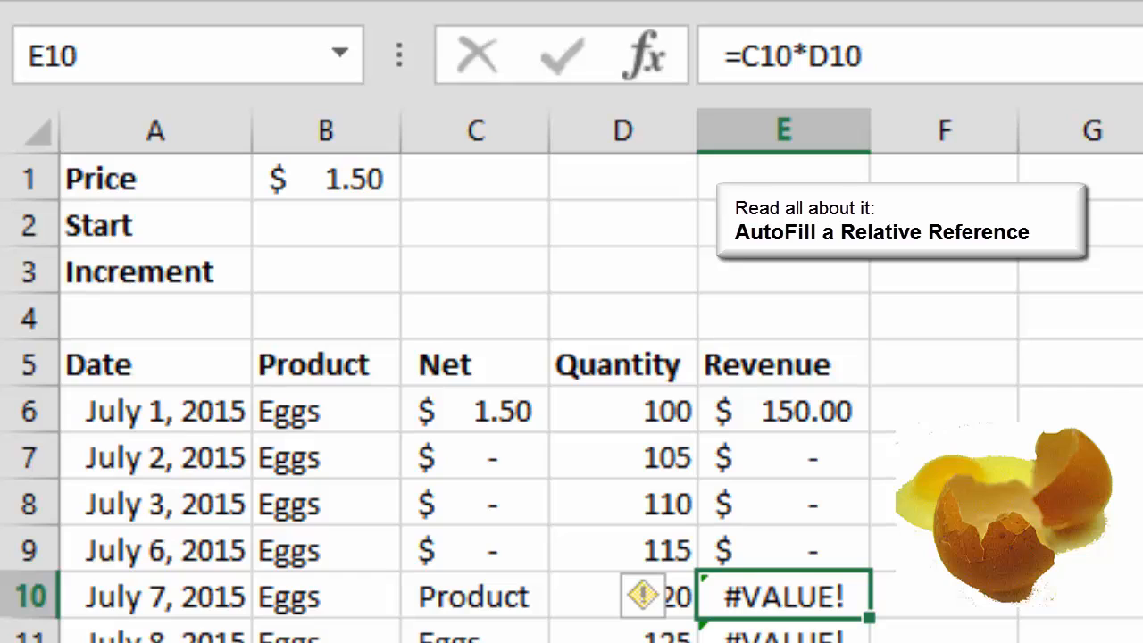
key(F2)
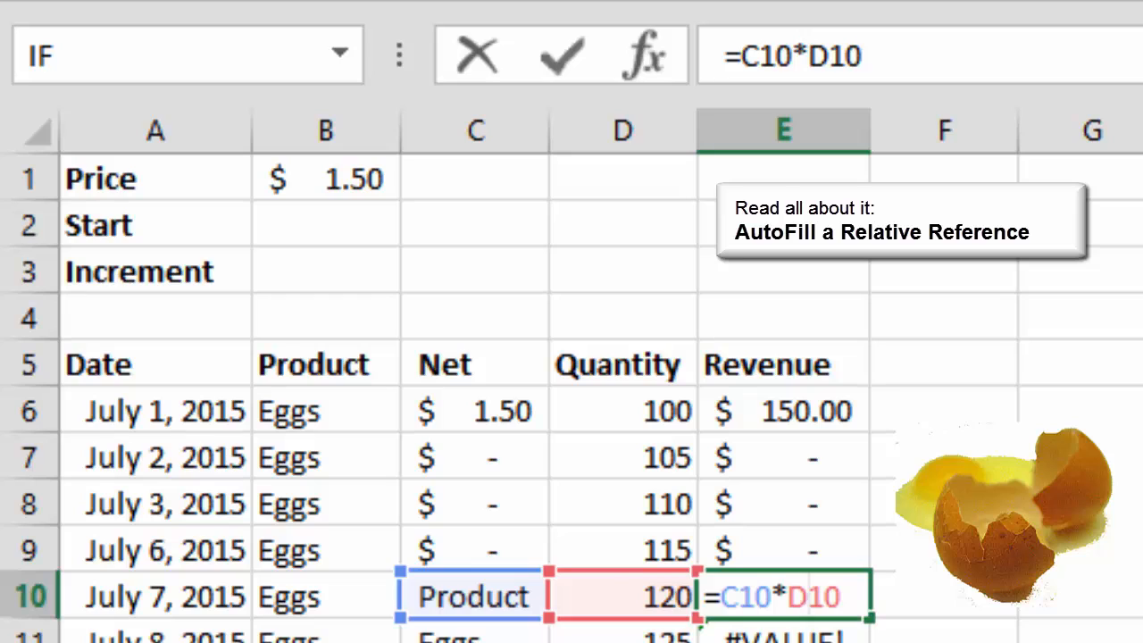
key(ctrl+Return)
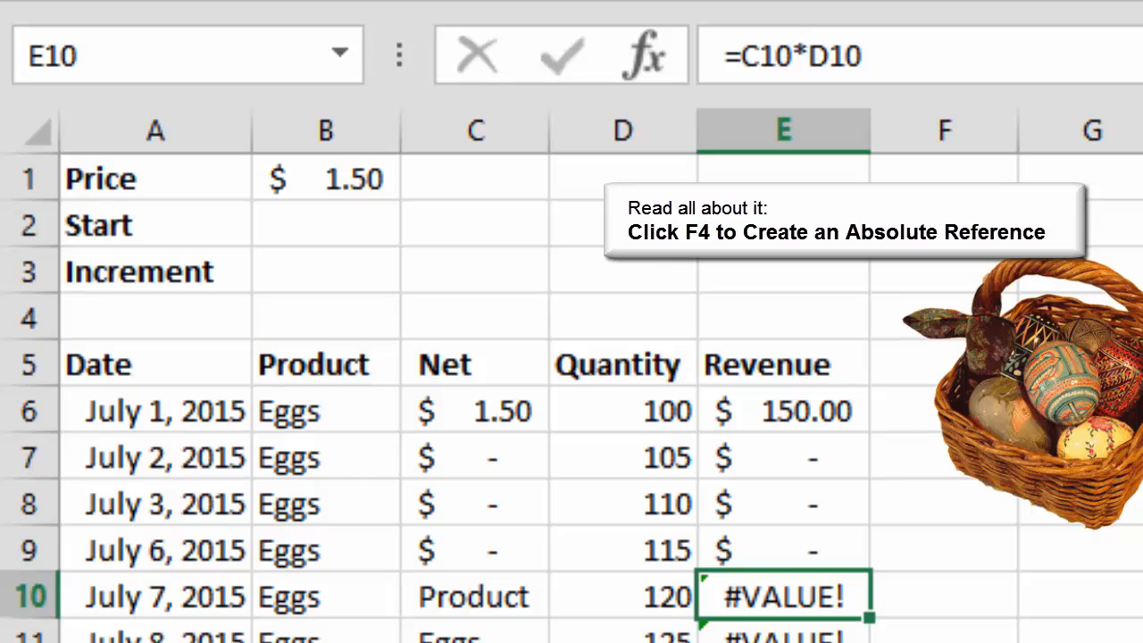
- Make the reference in cell C6 absolute as =$B$1 and AutoFill it down the Net column
click(475, 412)
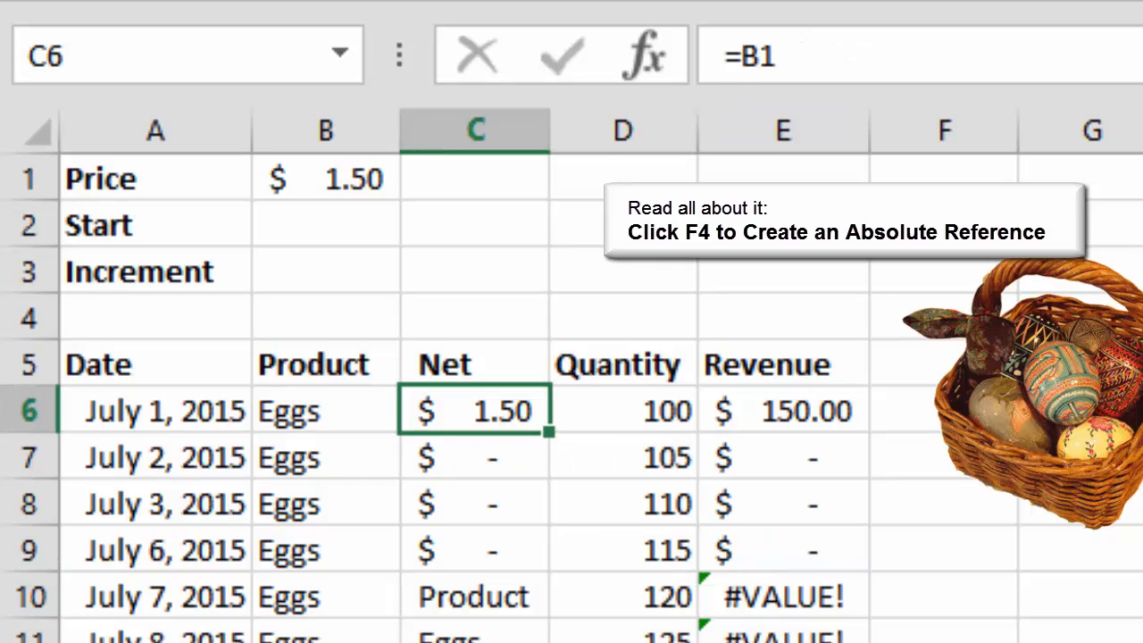
click(760, 56)
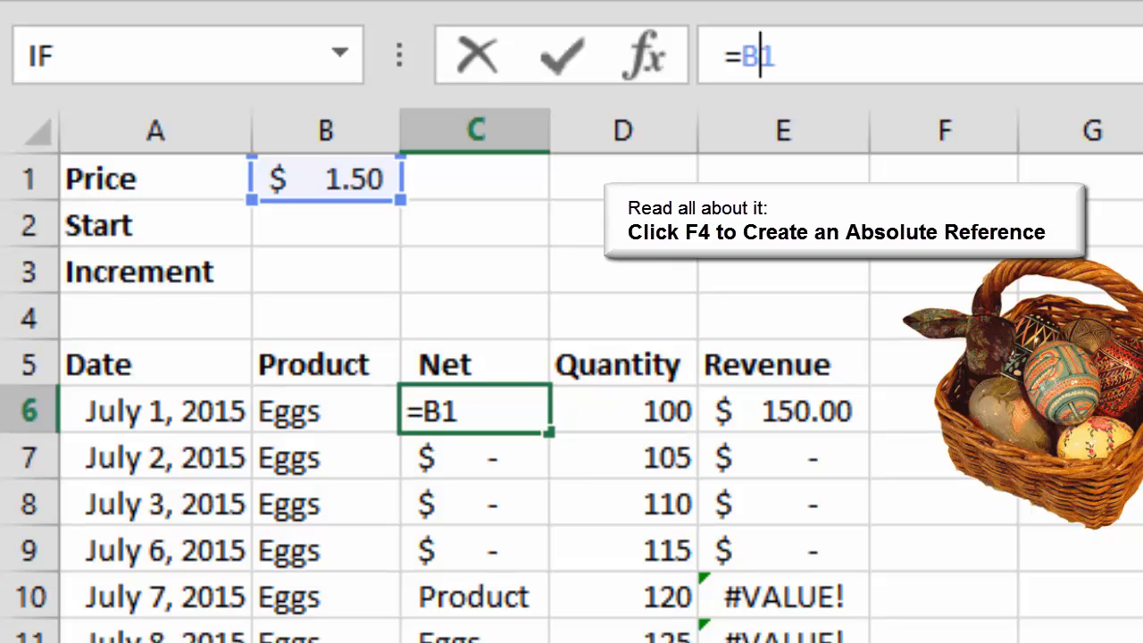
key(F4)
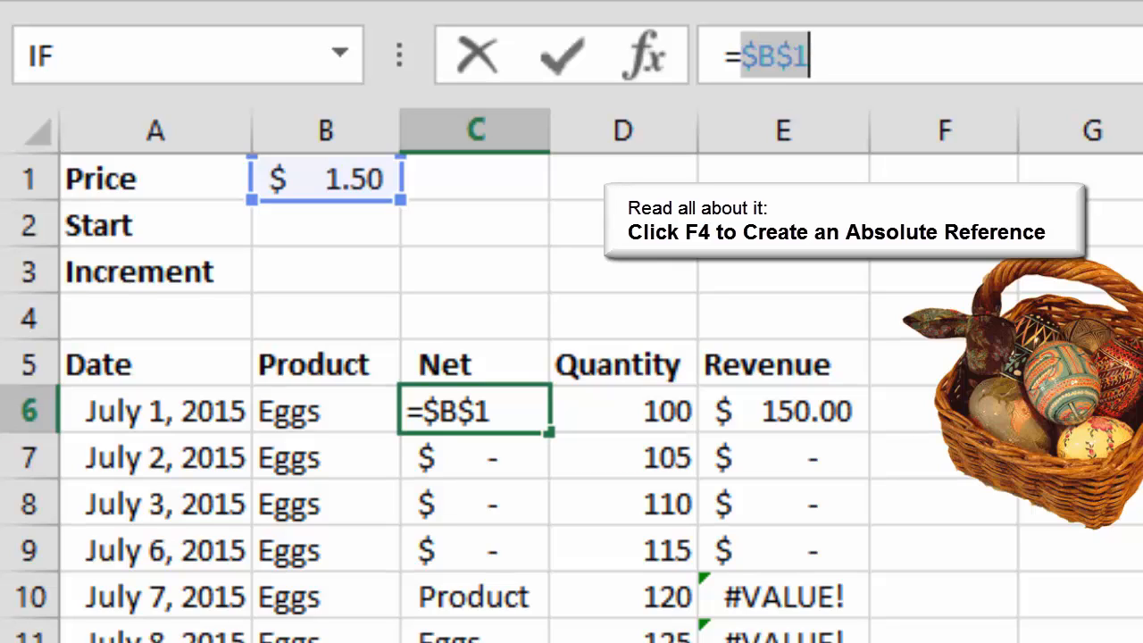
click(562, 55)
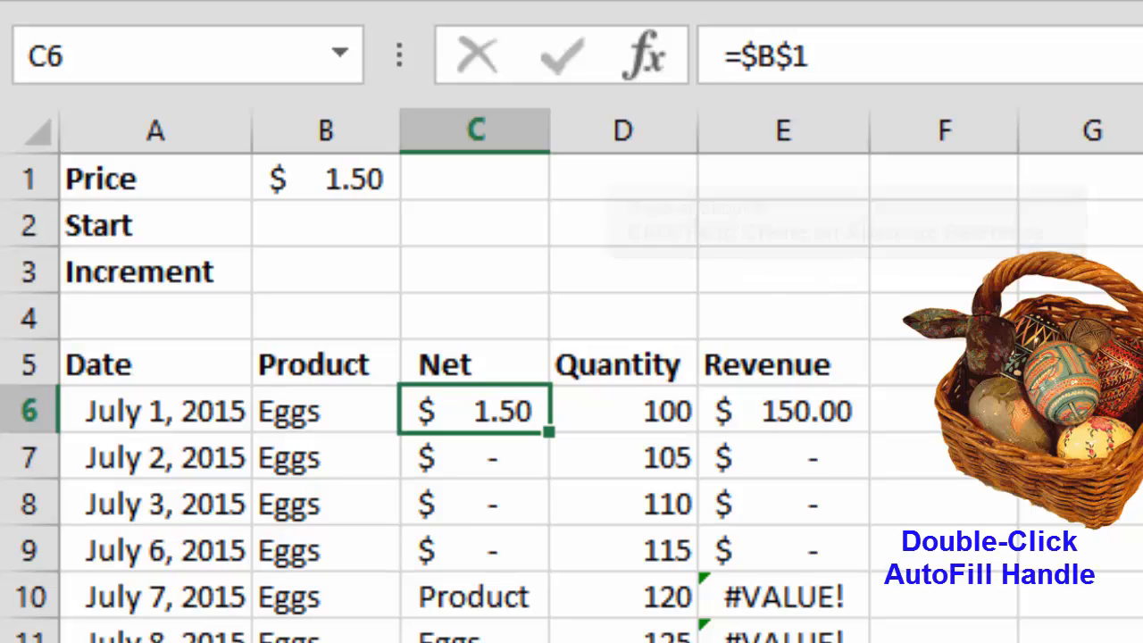
double_click(549, 431)
- Check the filled Net formulas in cells C7 to C9 and the cell they reference
click(475, 457)
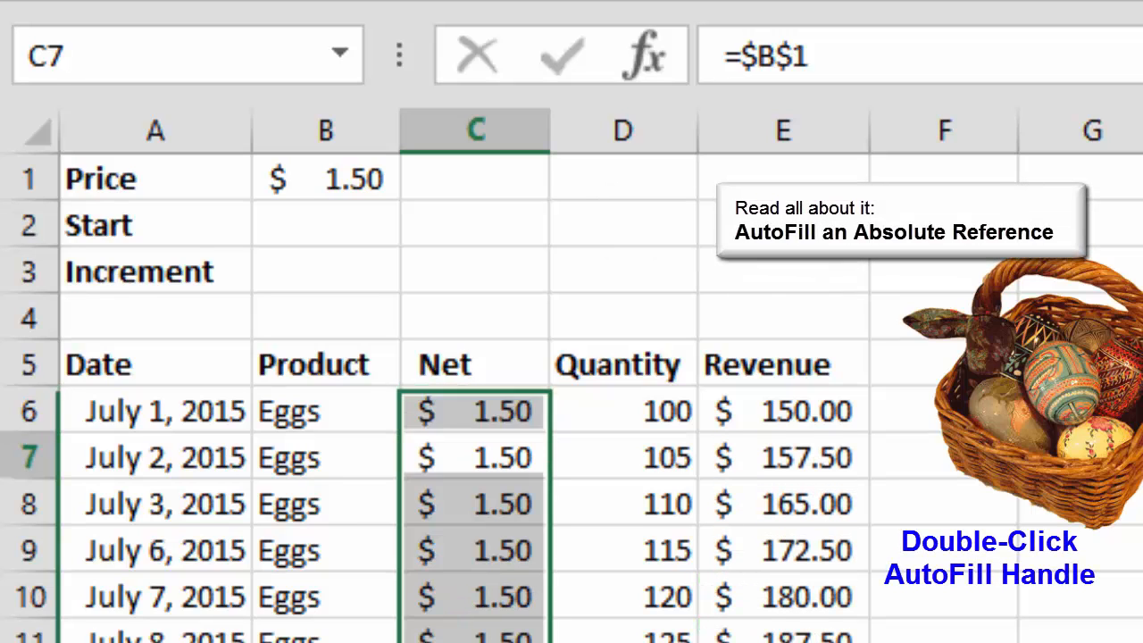
key(Down)
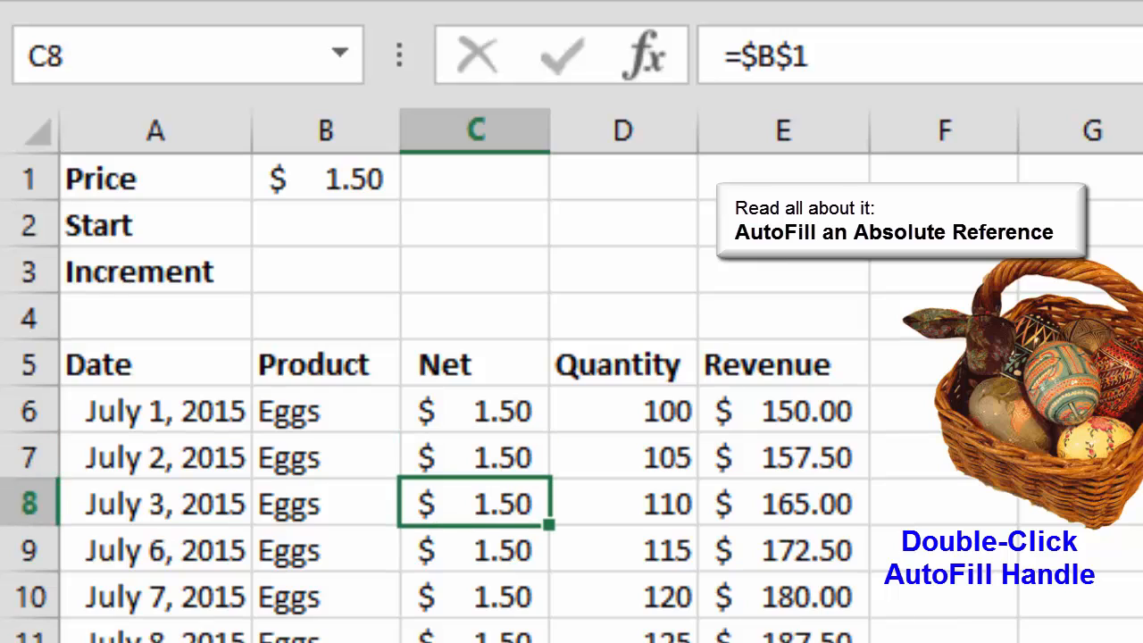
key(Down)
key(F2)
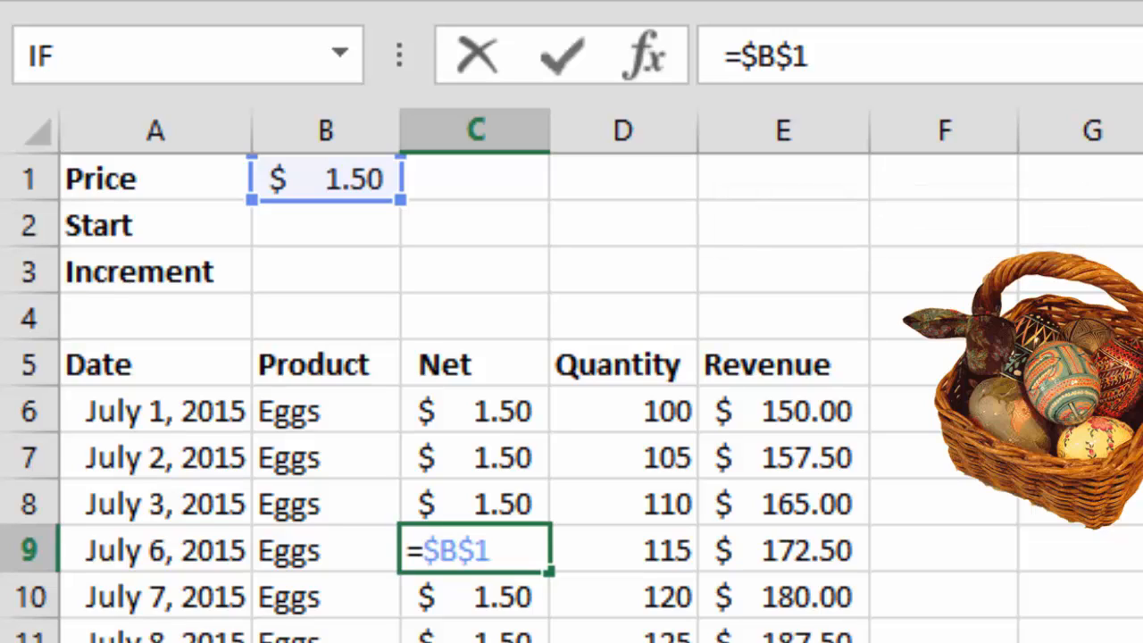
key(ctrl+Return)
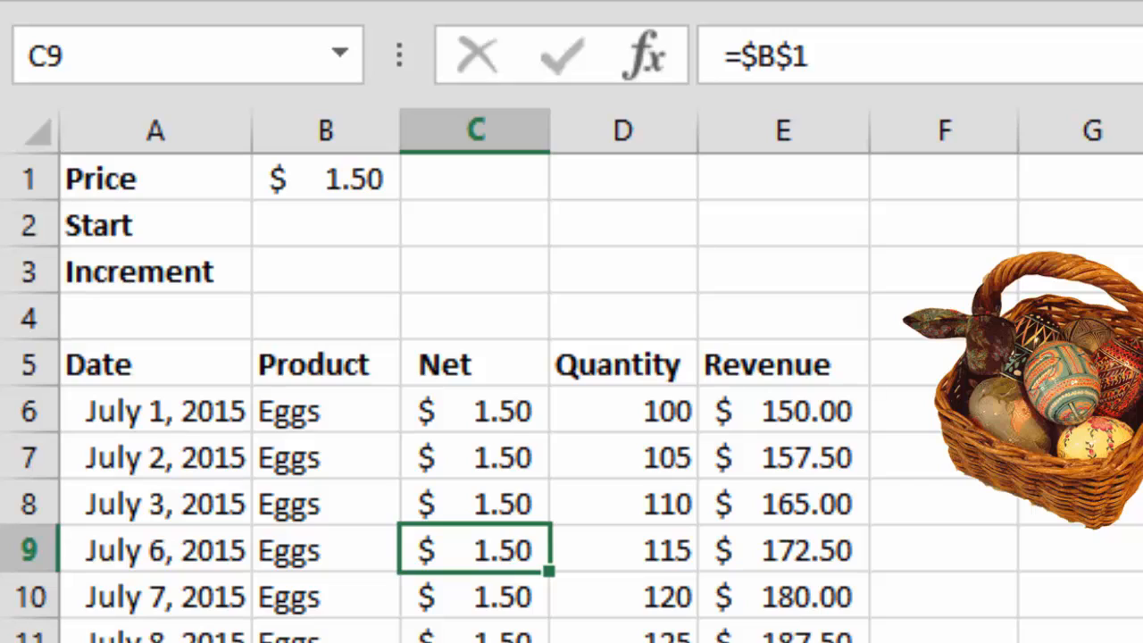
- Enter 100 as the Start value in cell B2 and 5 as the Increment in cell B3
click(326, 225)
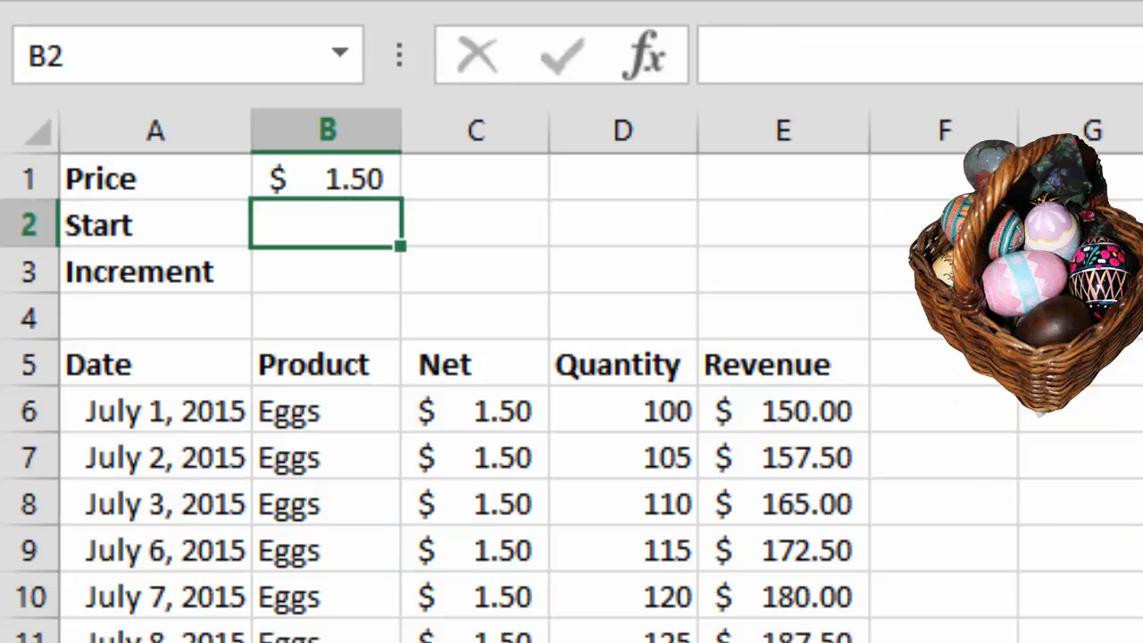
text(100)
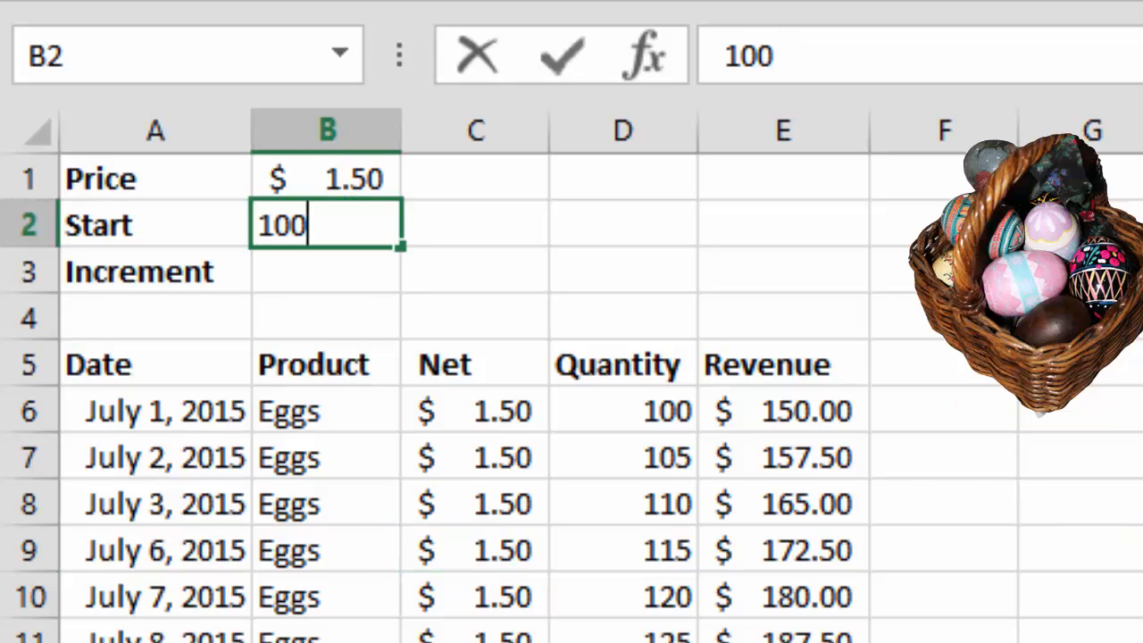
key(Return)
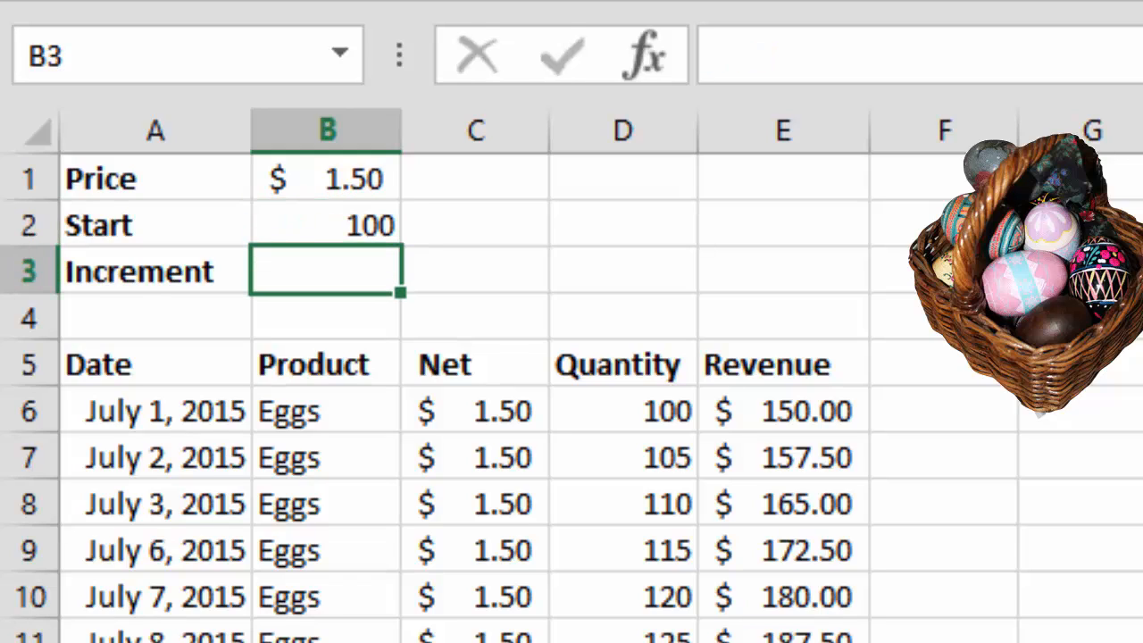
text(5)
key(Return)
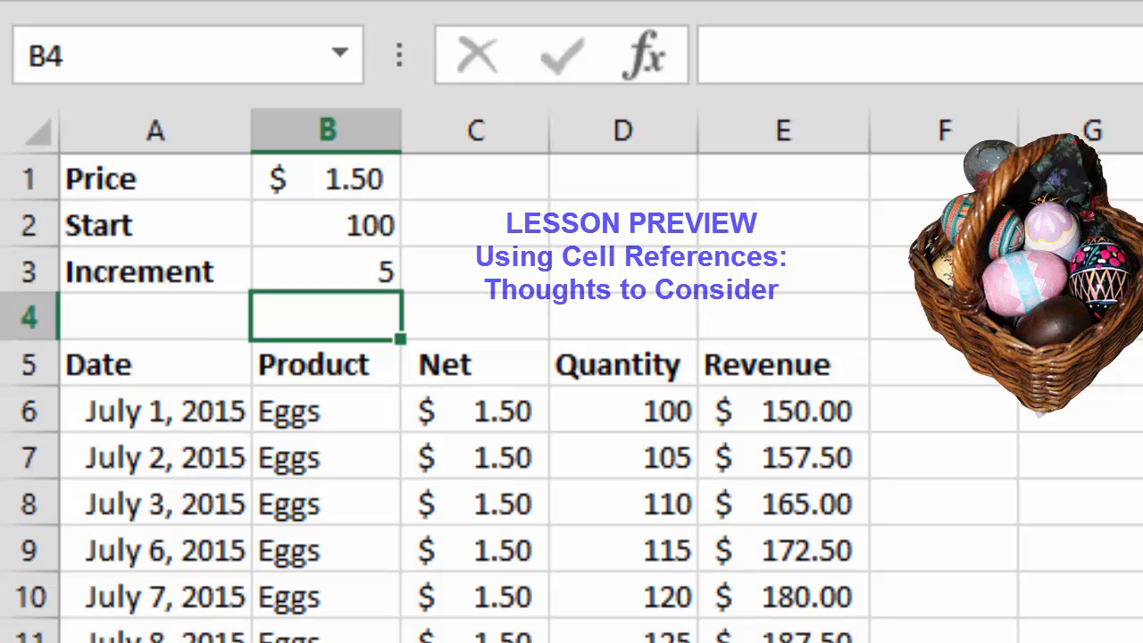
click(623, 411)
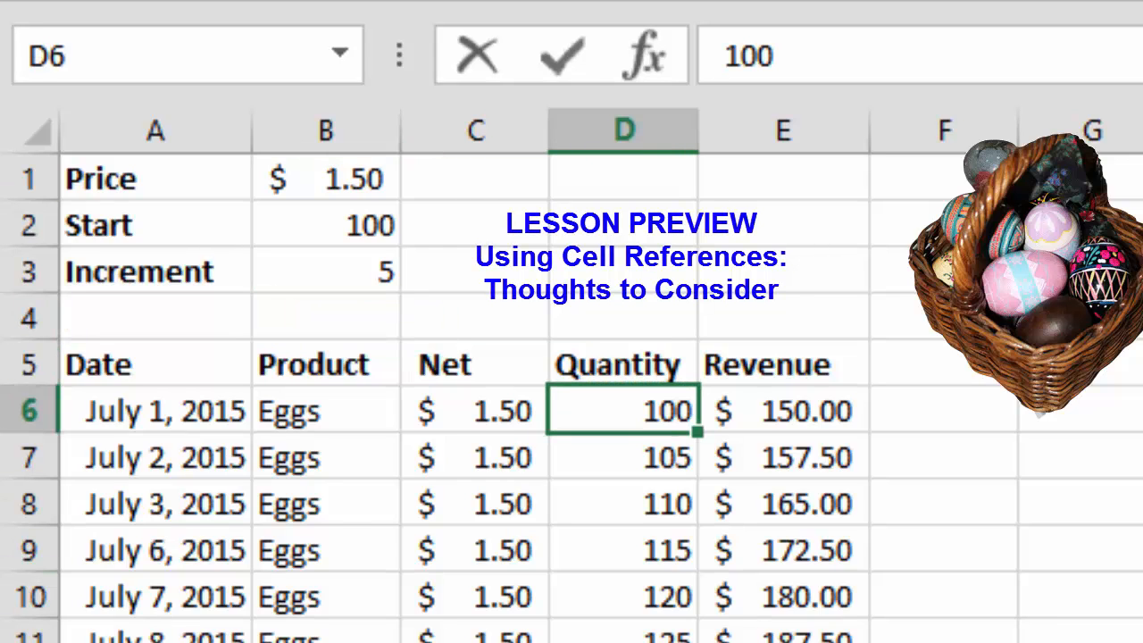
text(=)
click(325, 225)
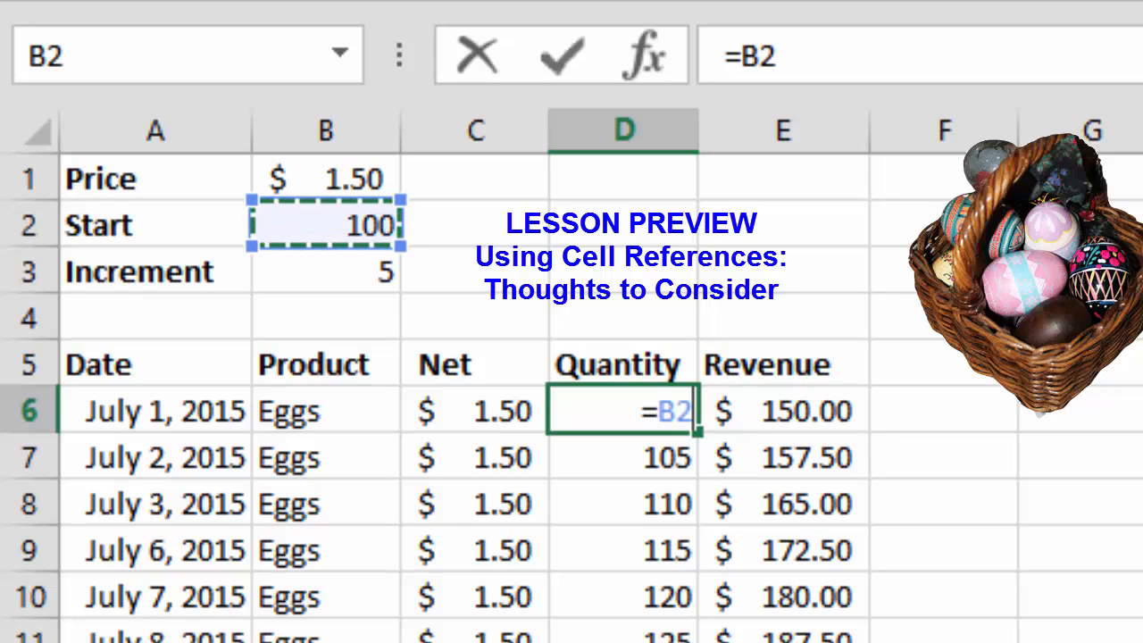
key(Return)
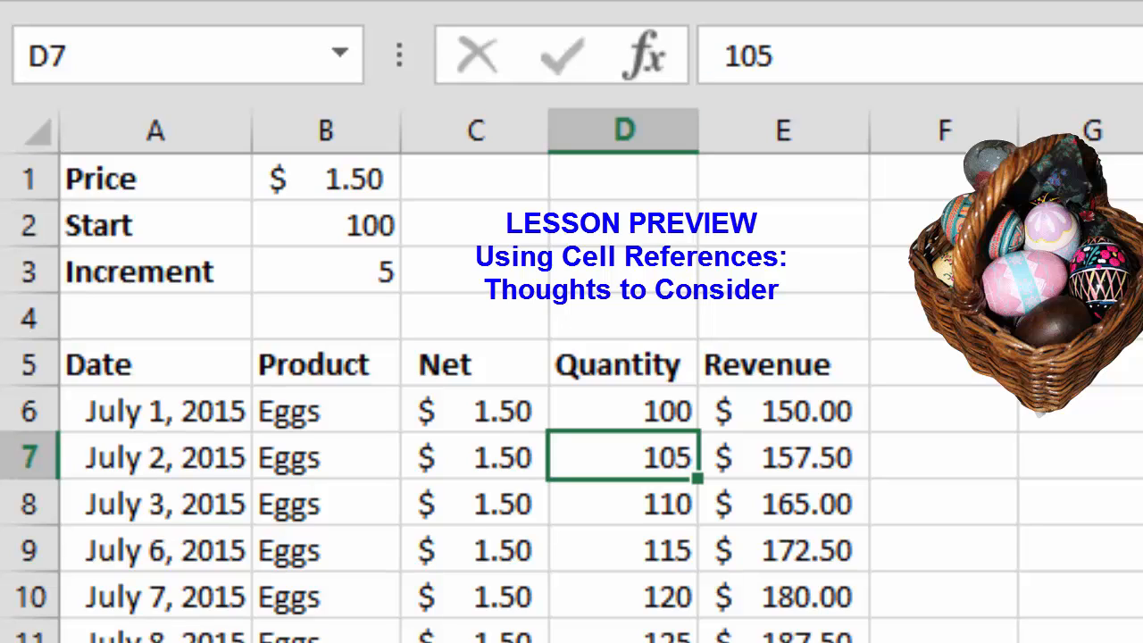
text(=)
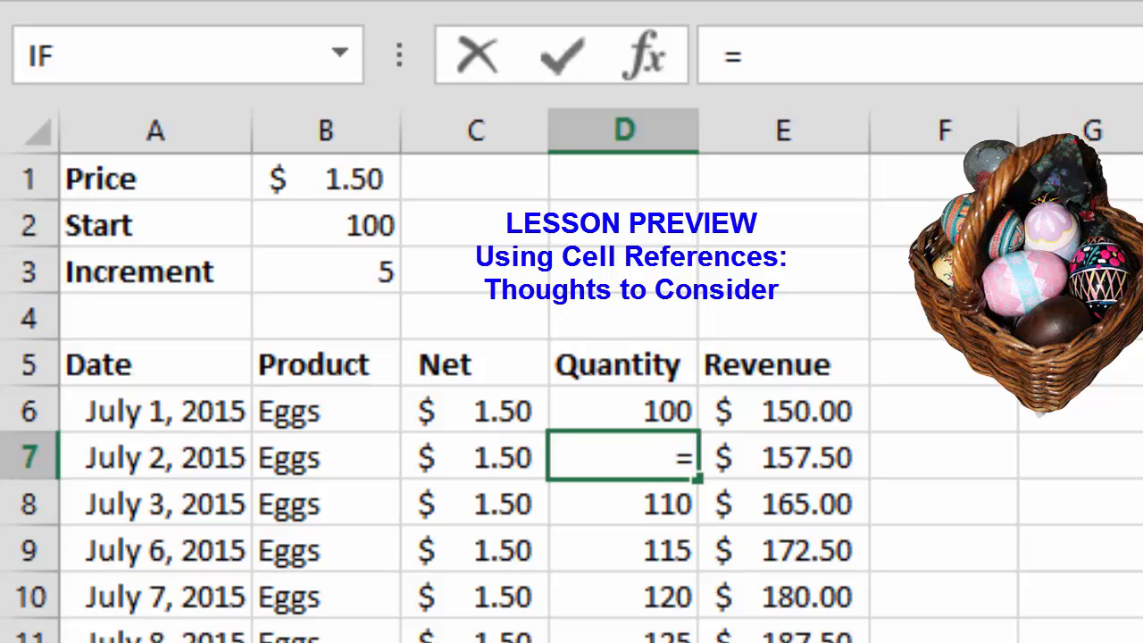
key(Up)
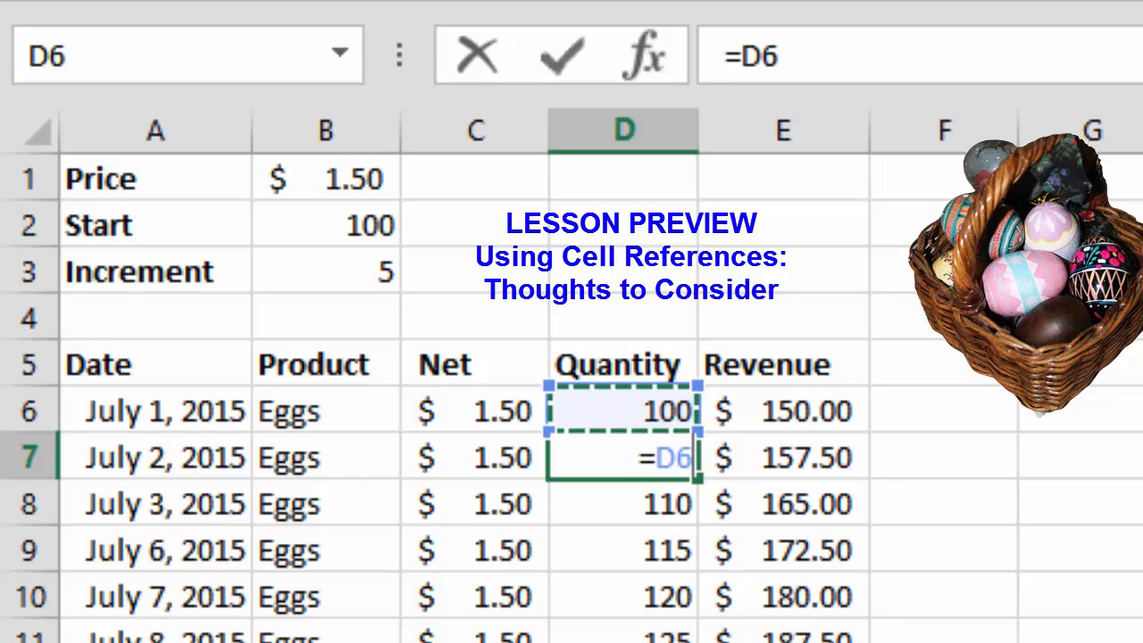
text(+)
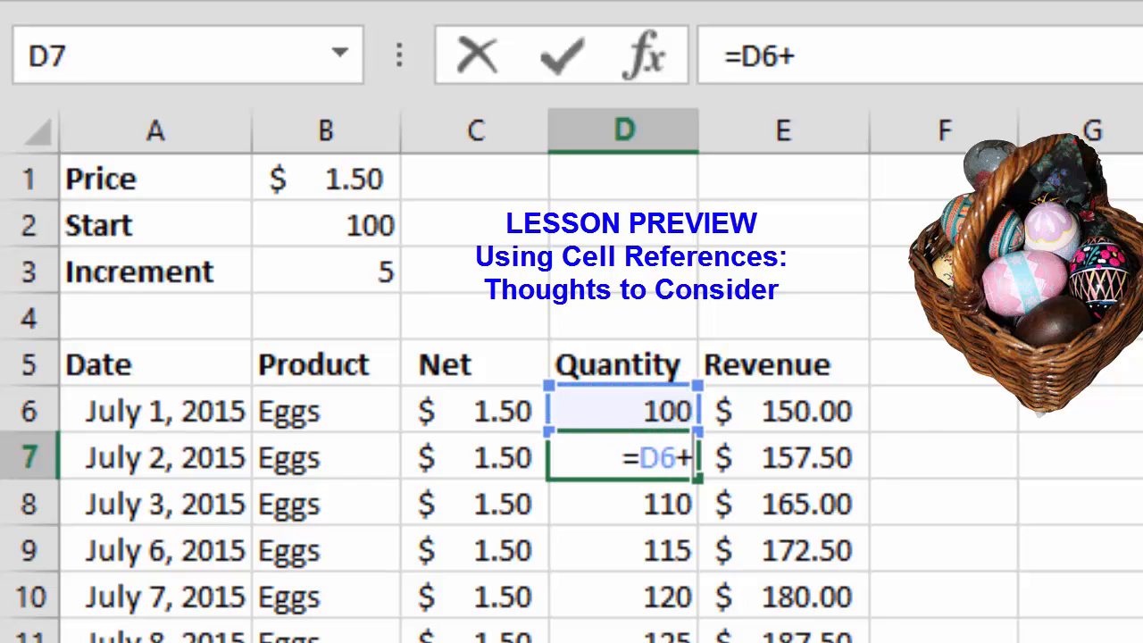
click(326, 271)
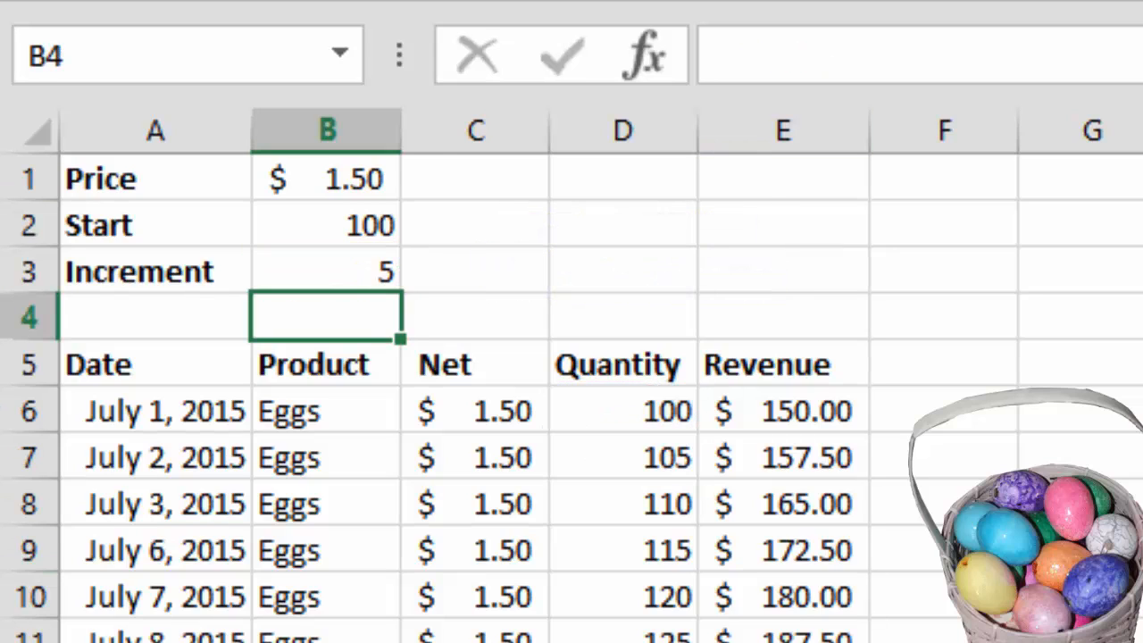
- Link the first Quantity cell, D6, to the Start value with the formula =B2
click(623, 411)
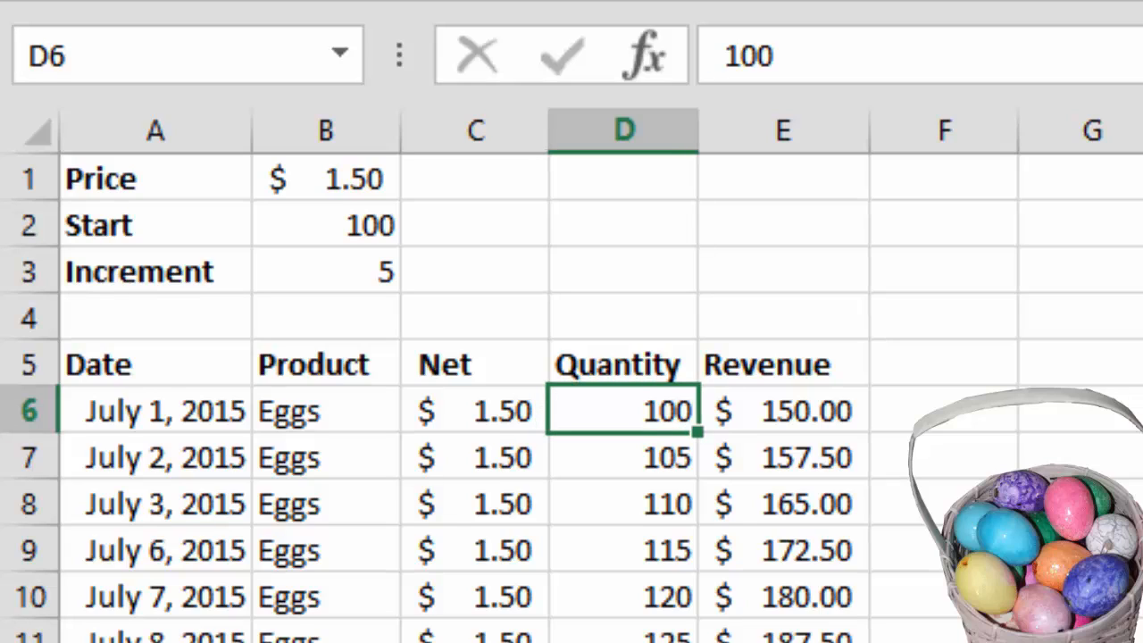
text(=)
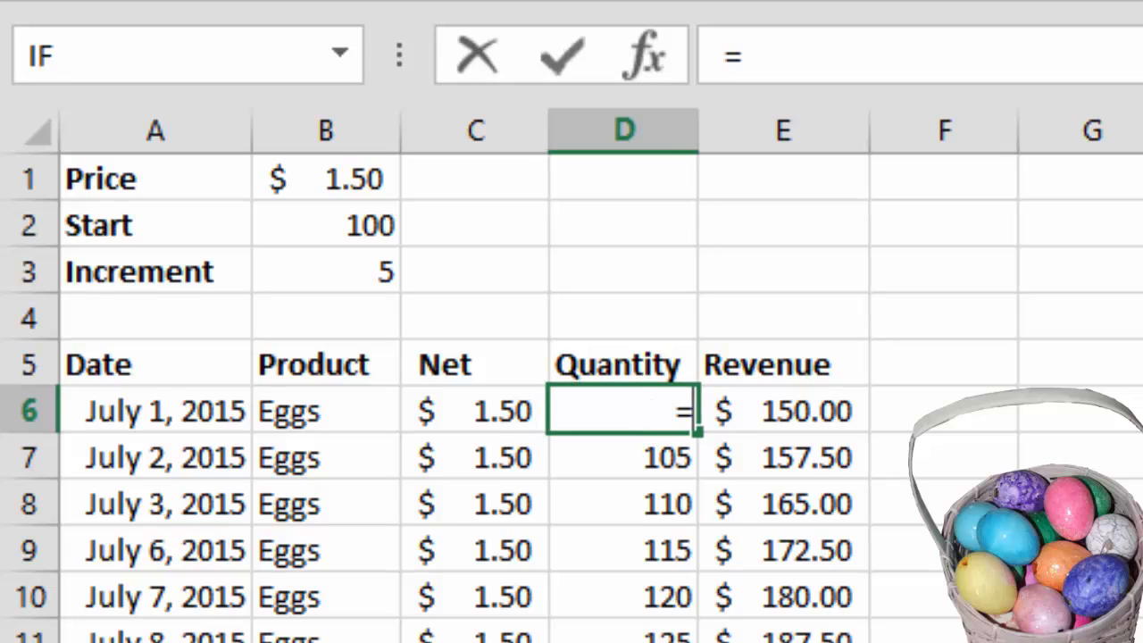
click(326, 225)
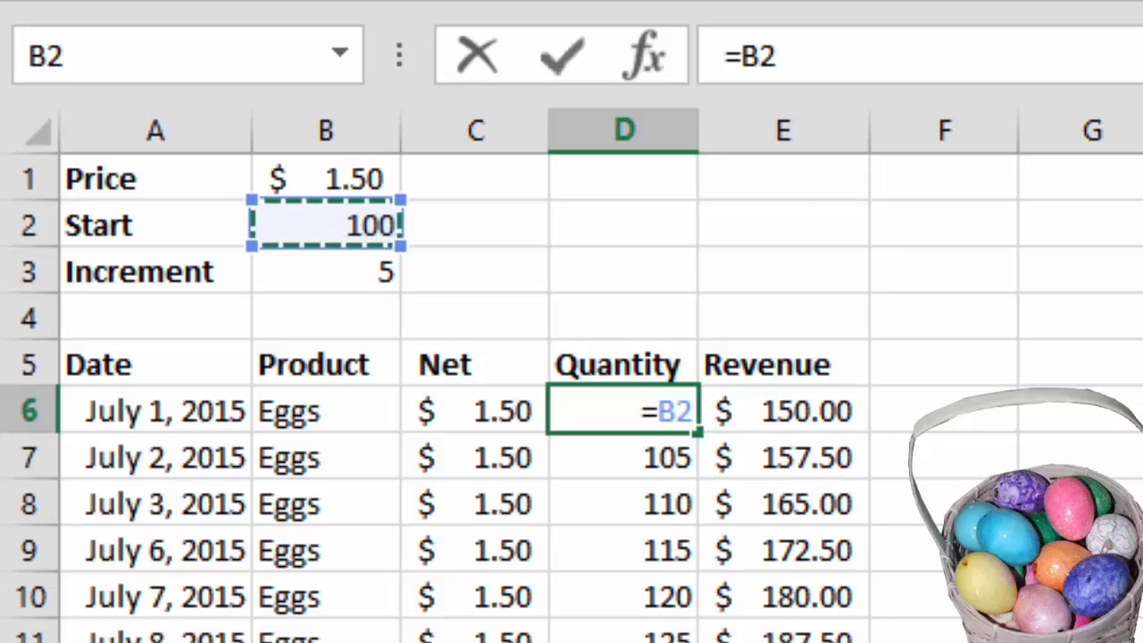
key(Return)
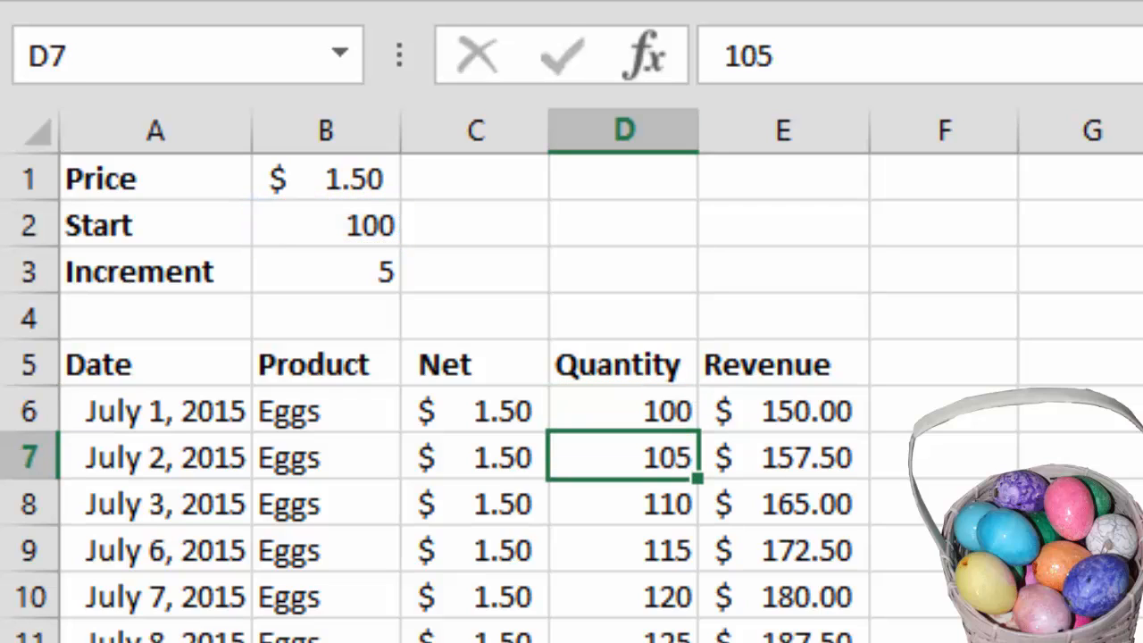
- Enter =D6+$B$3 in cell D7, adding the Increment as an absolute reference to the quantity above
text(=)
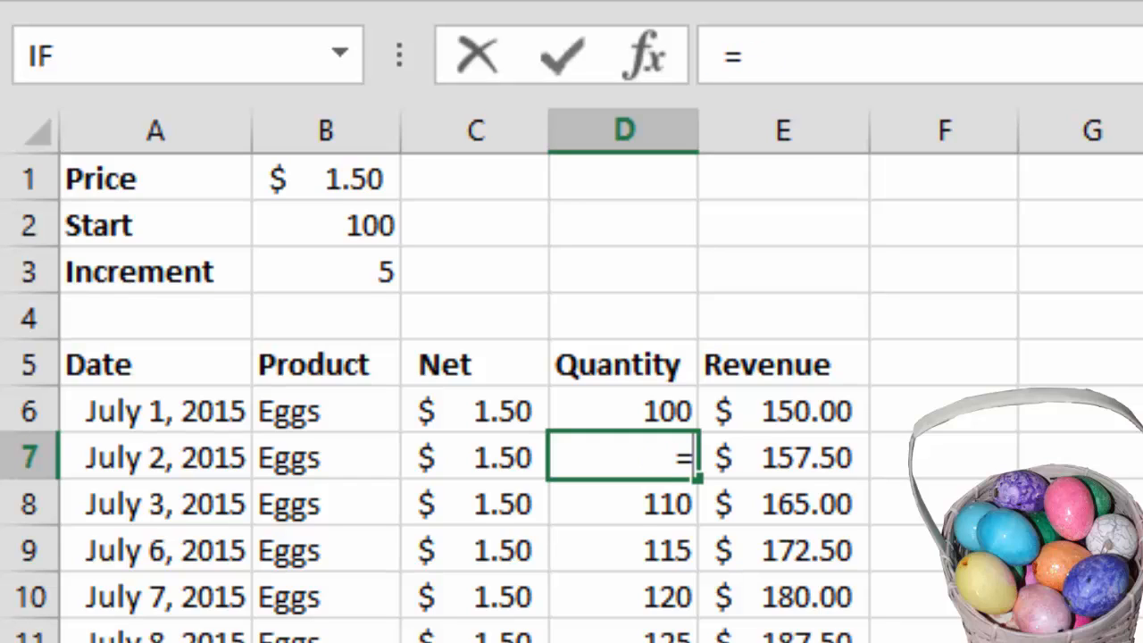
key(Up)
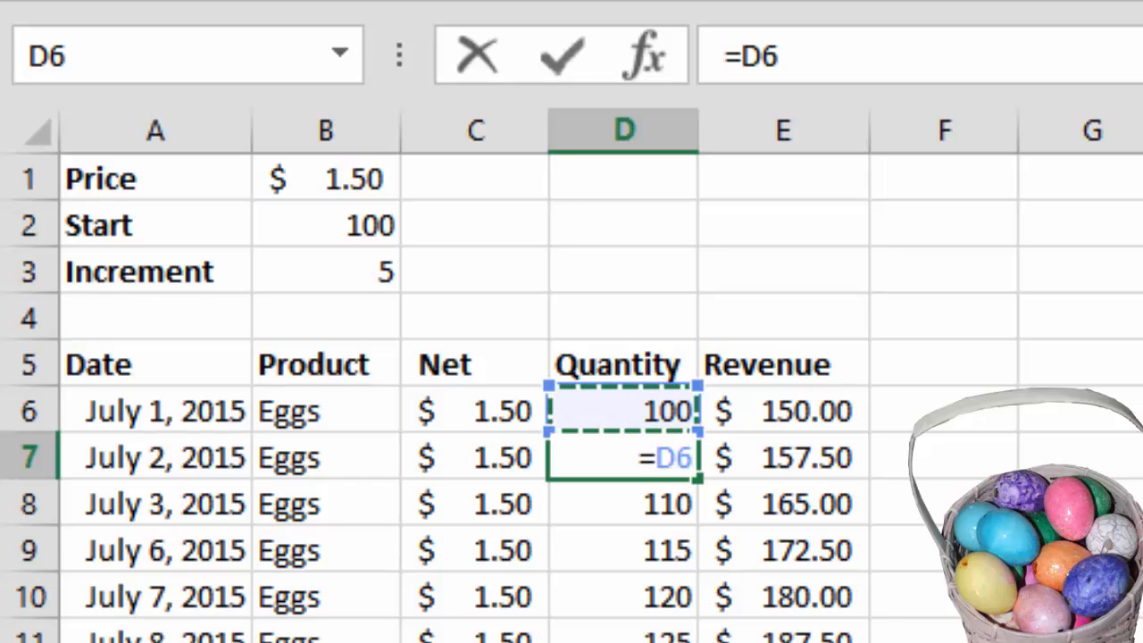
text(+)
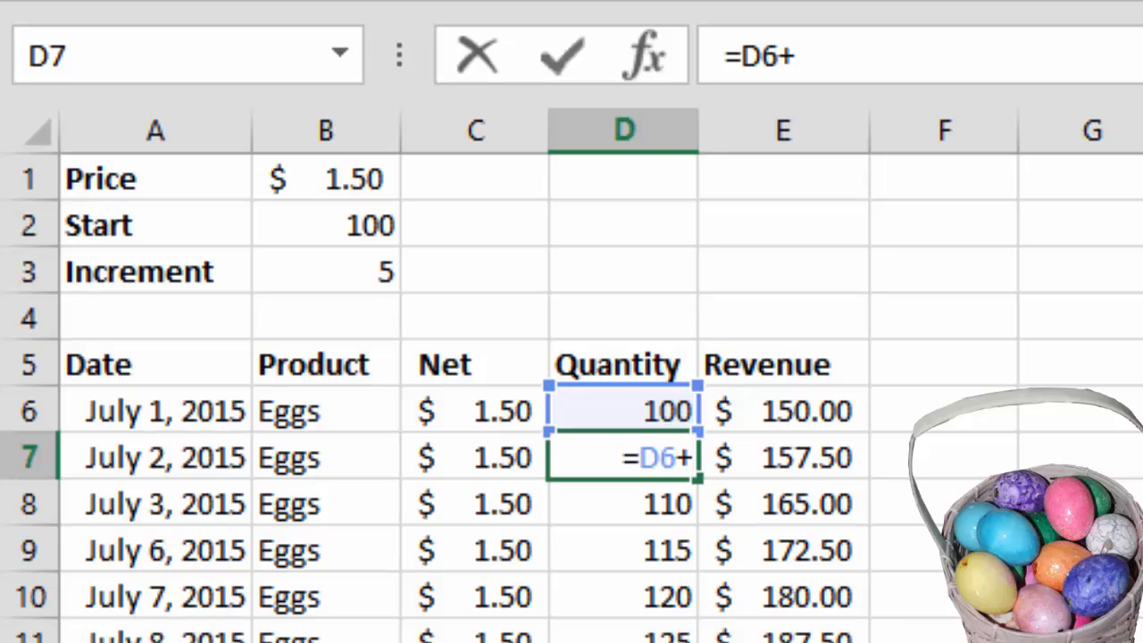
click(326, 271)
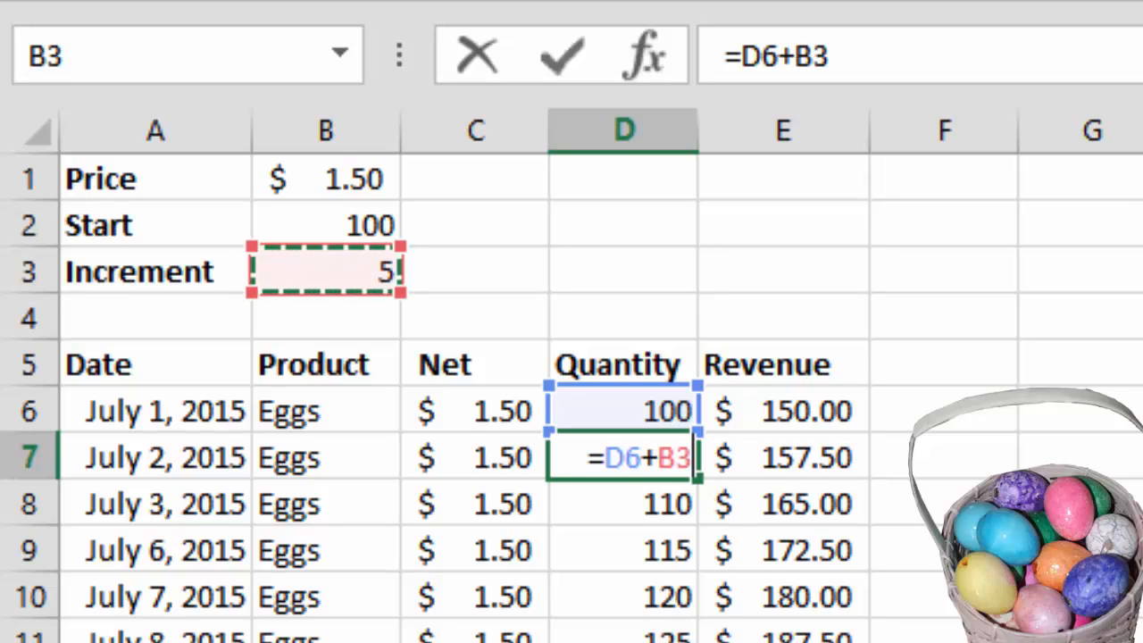
click(814, 56)
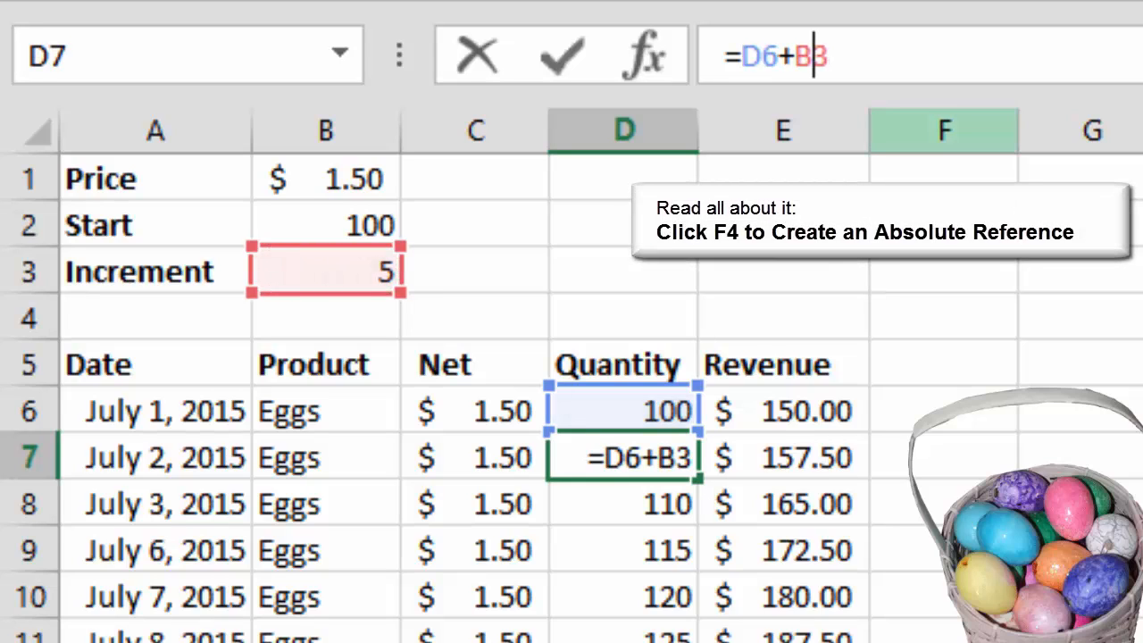
key(F4)
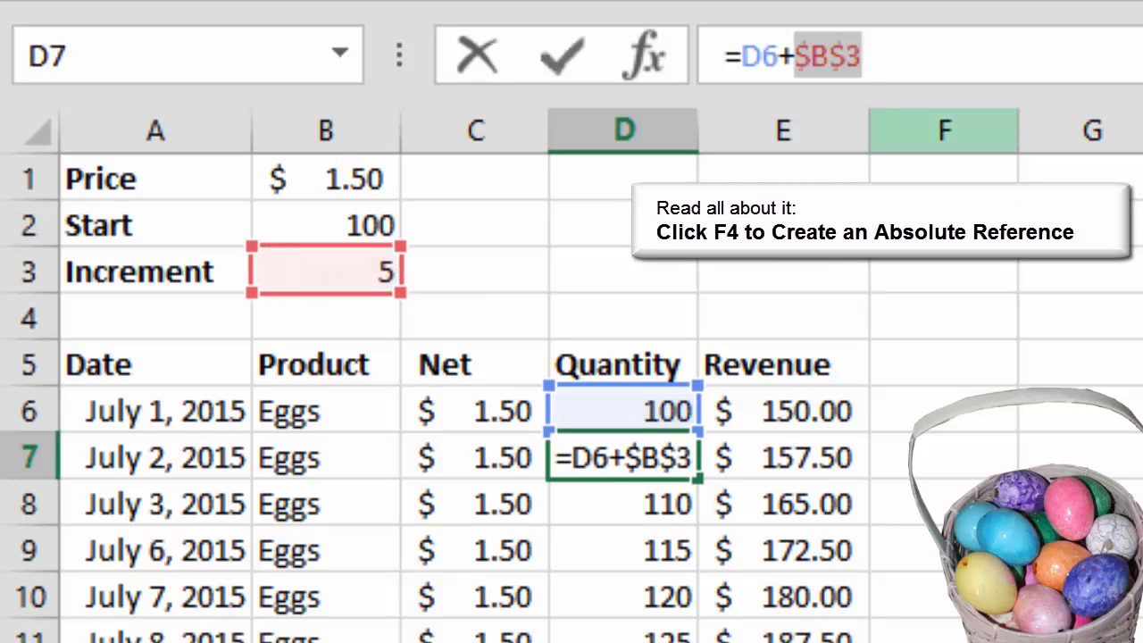
click(864, 56)
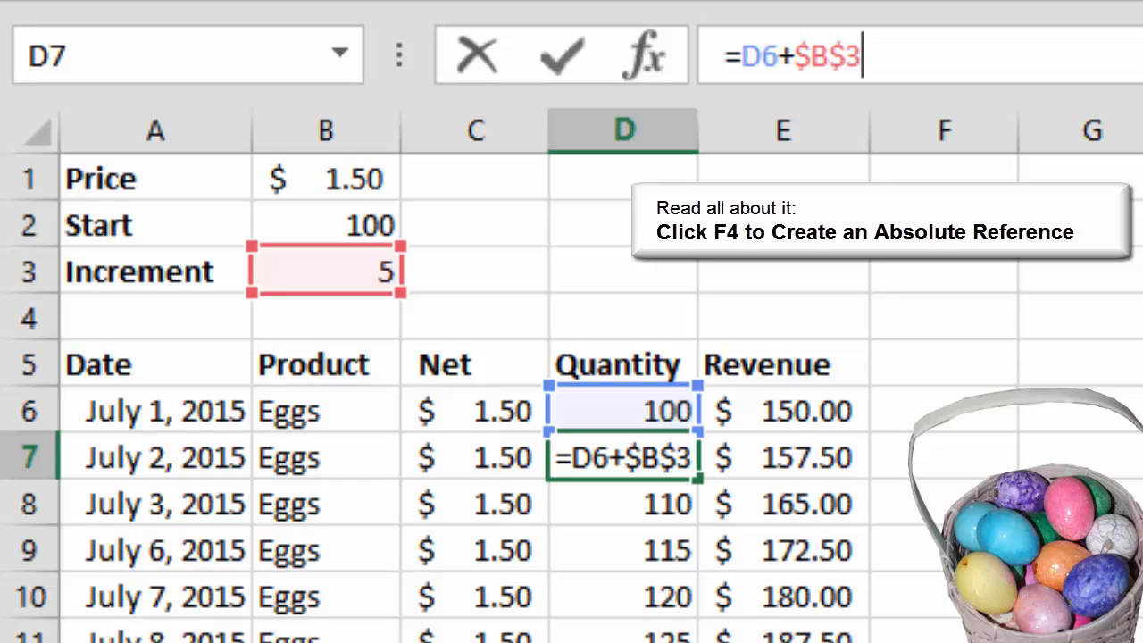
key(Return)
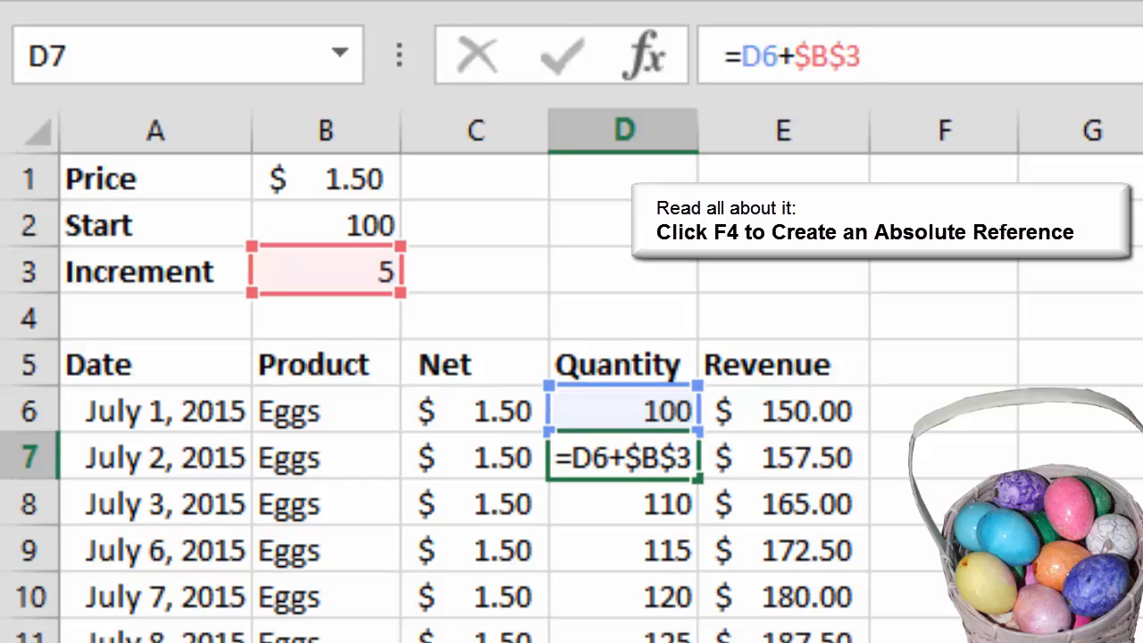
- AutoFill the formula in D7 down the Quantity column and check the cells referenced by the formula in D9
click(623, 457)
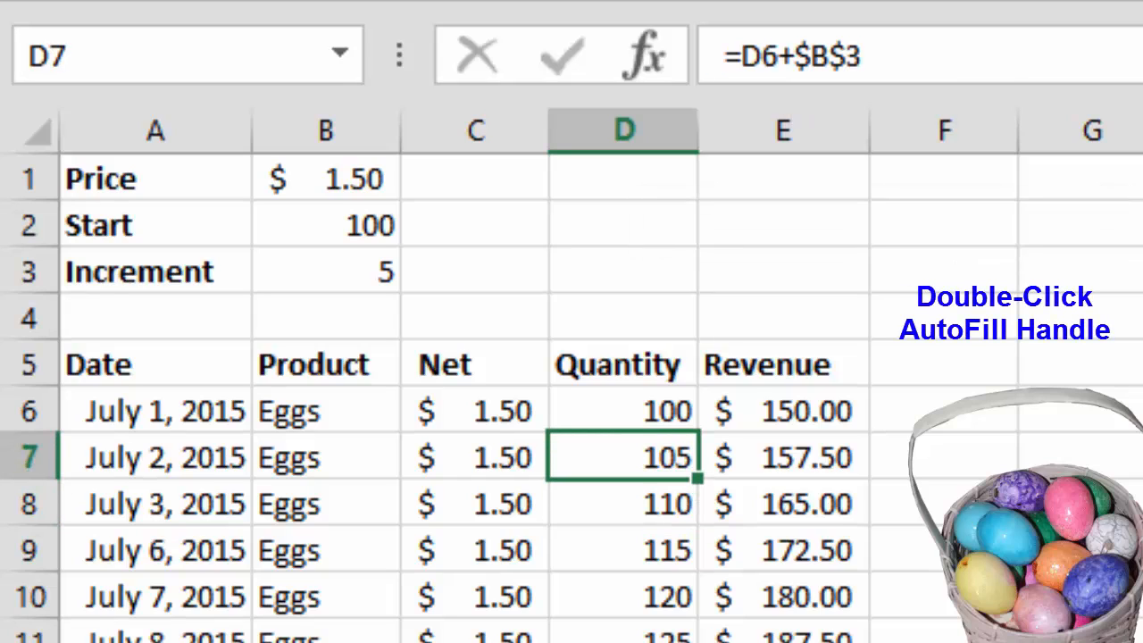
double_click(698, 479)
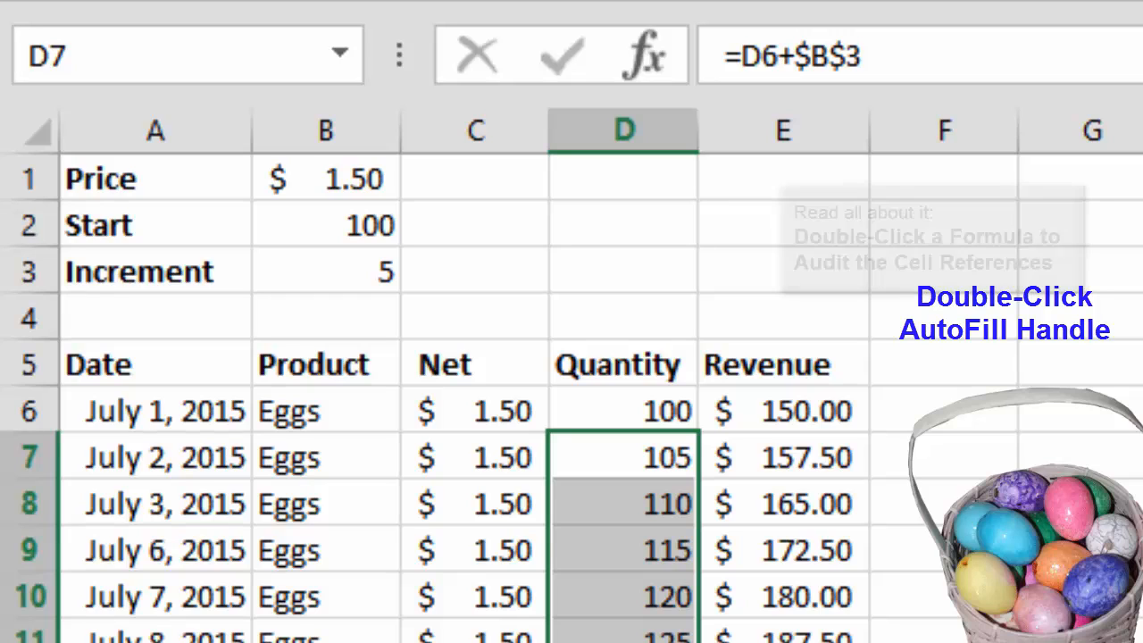
double_click(660, 550)
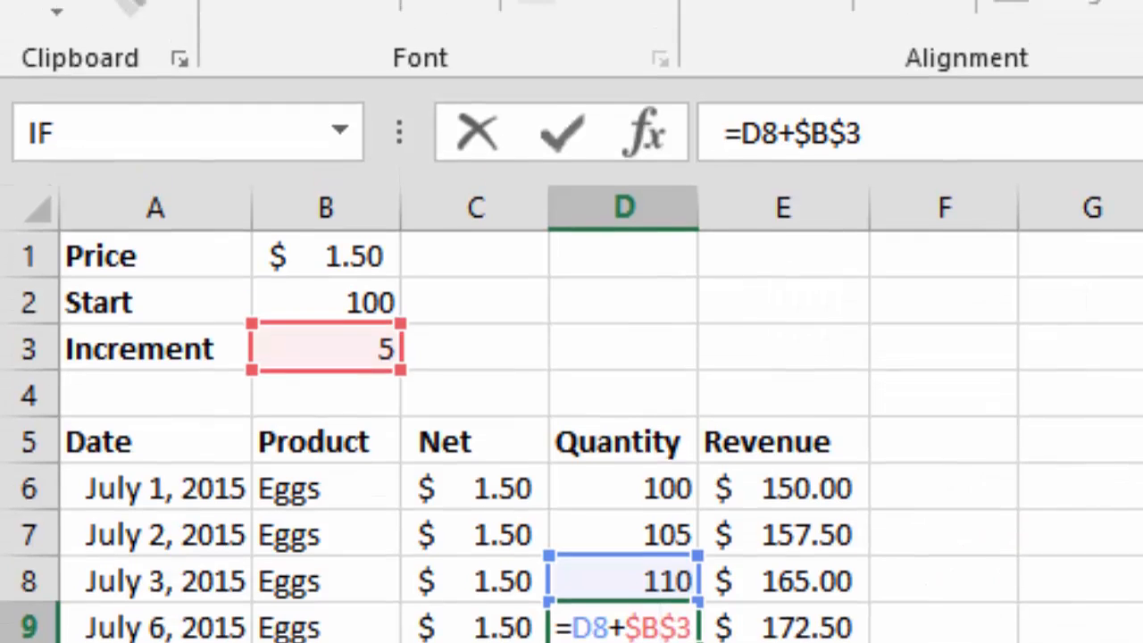
key(Escape)
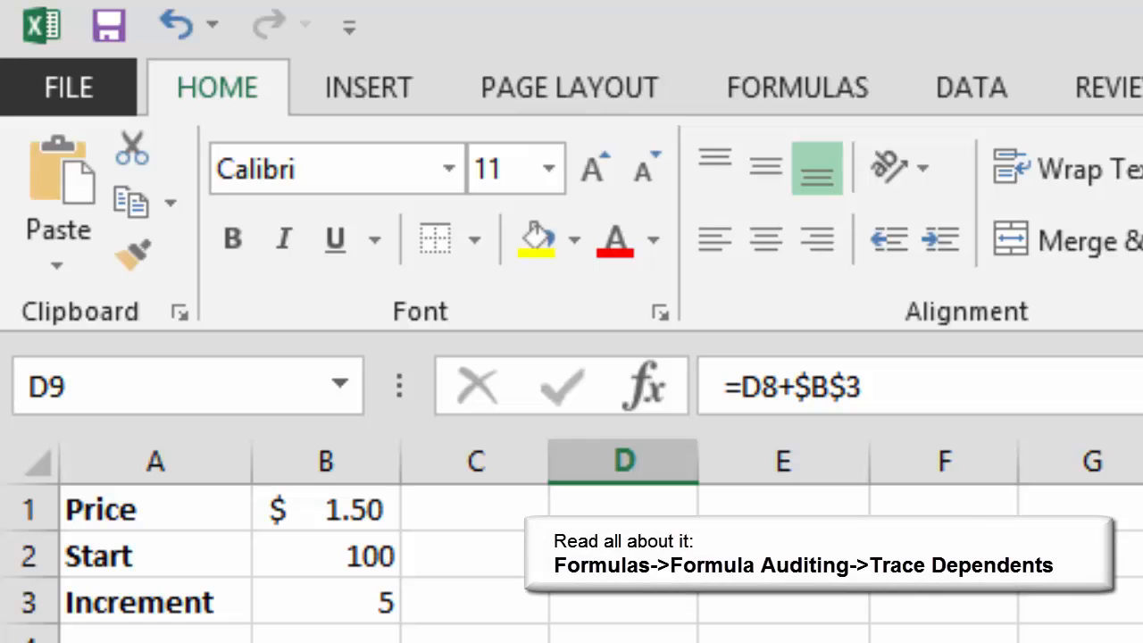
- Trace the dependents of the Increment value in cell B3, and remove the tracer arrows
click(326, 603)
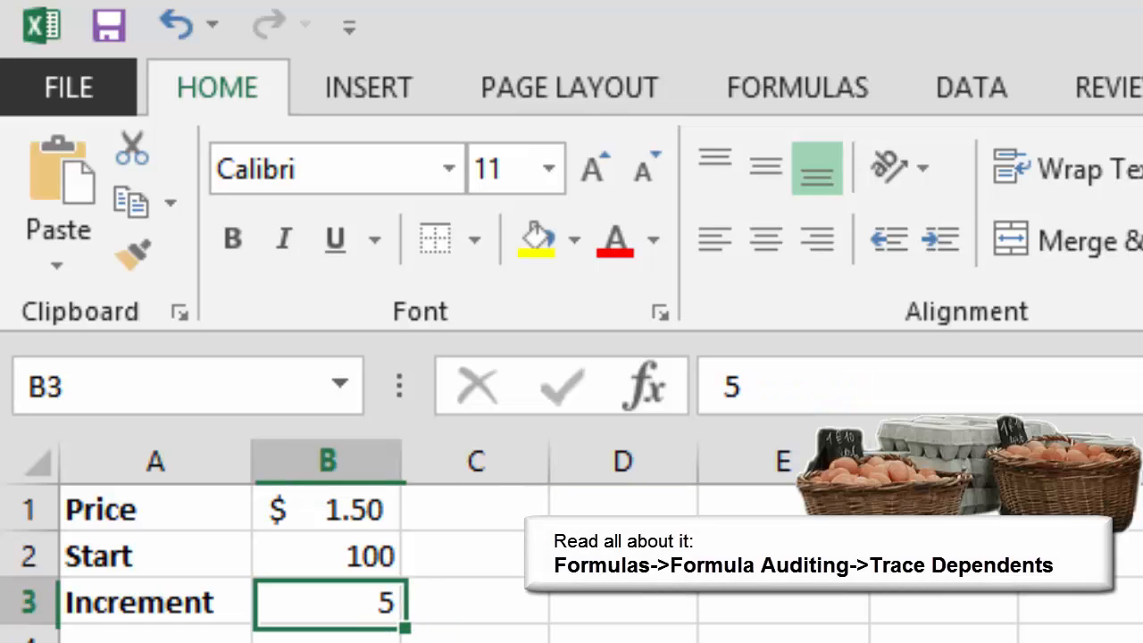
click(797, 87)
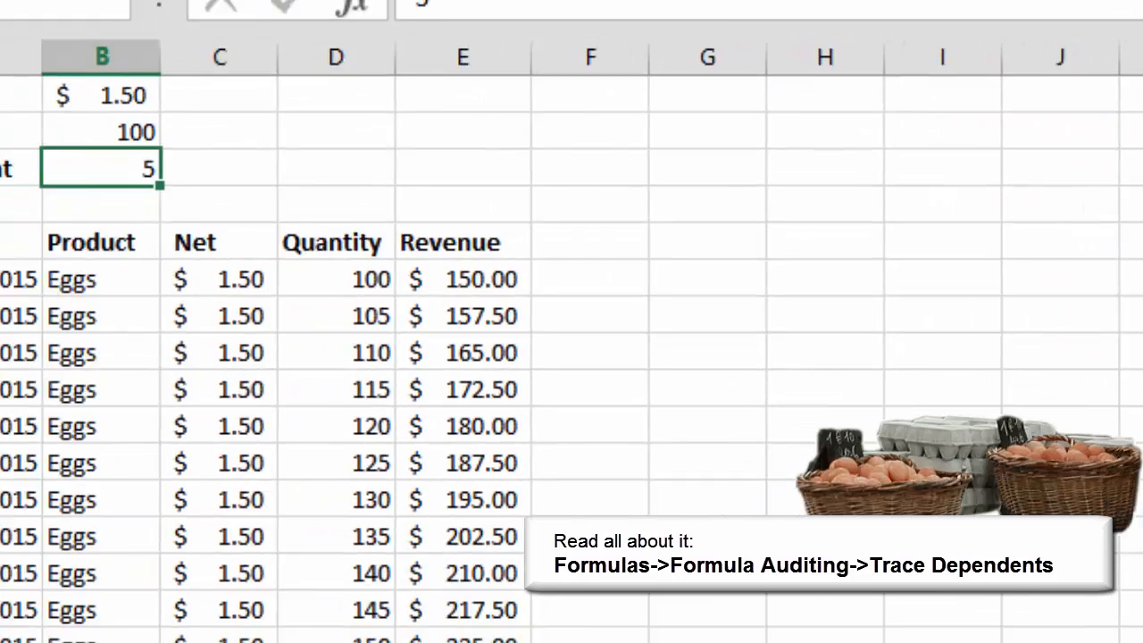
click(236, 131)
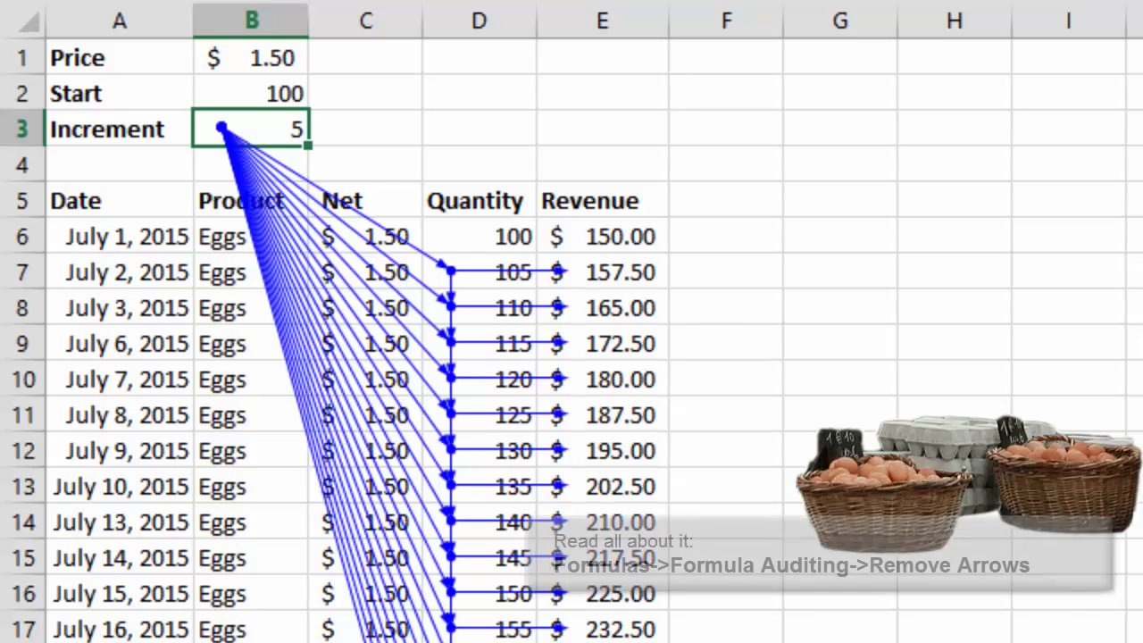
key(alt+m)
key(d)
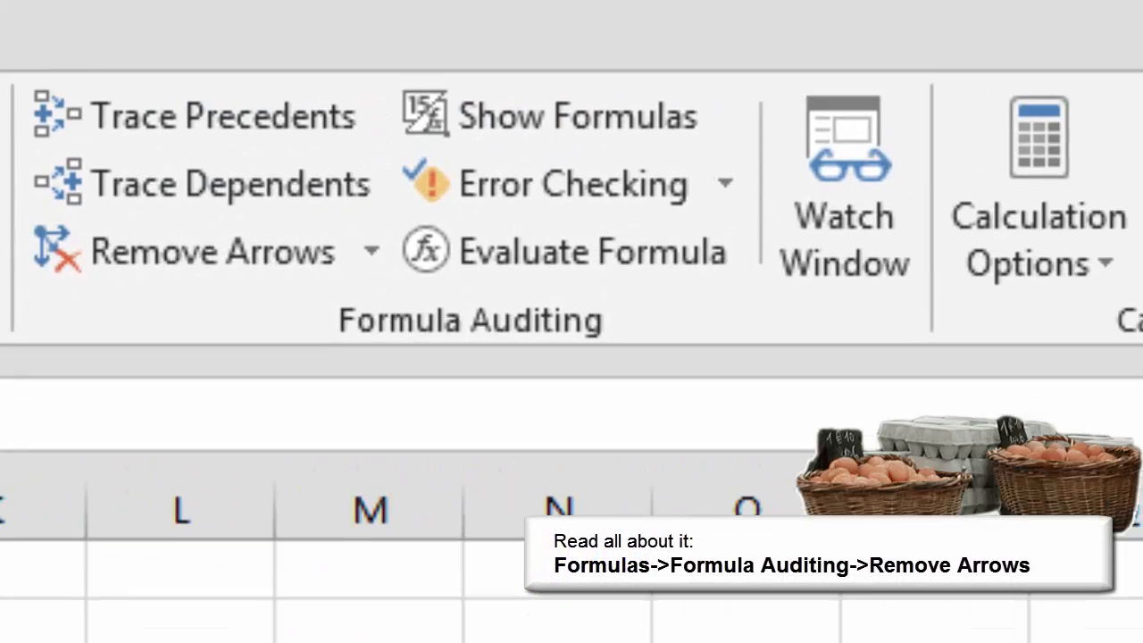
click(190, 251)
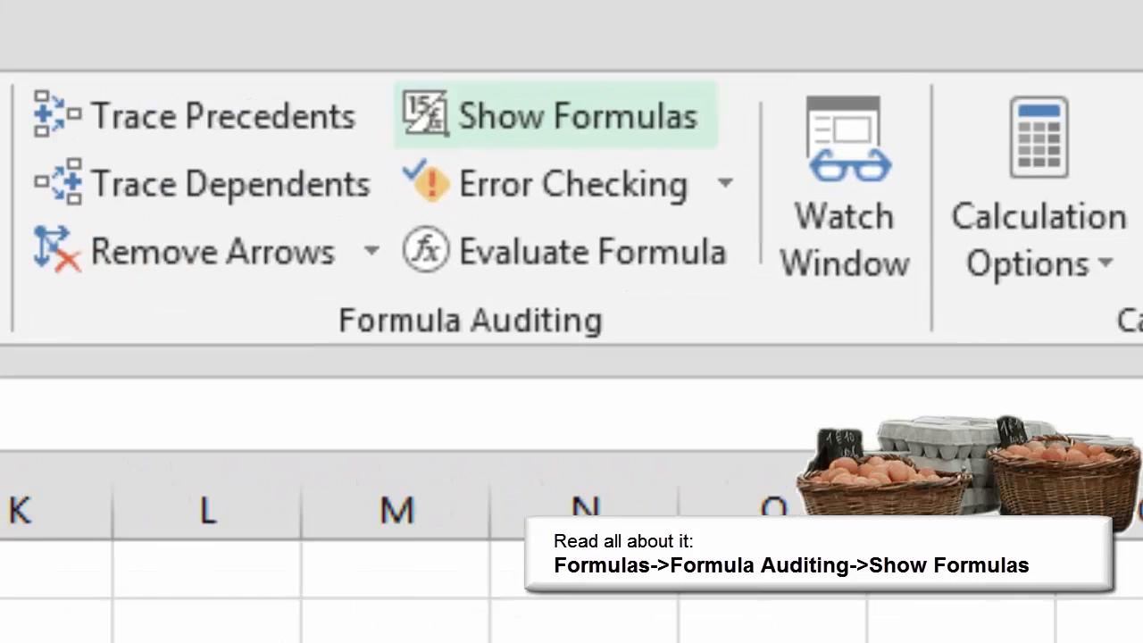
- Show the worksheet's formulas in place of their results for review, and switch back to displaying the values
click(577, 115)
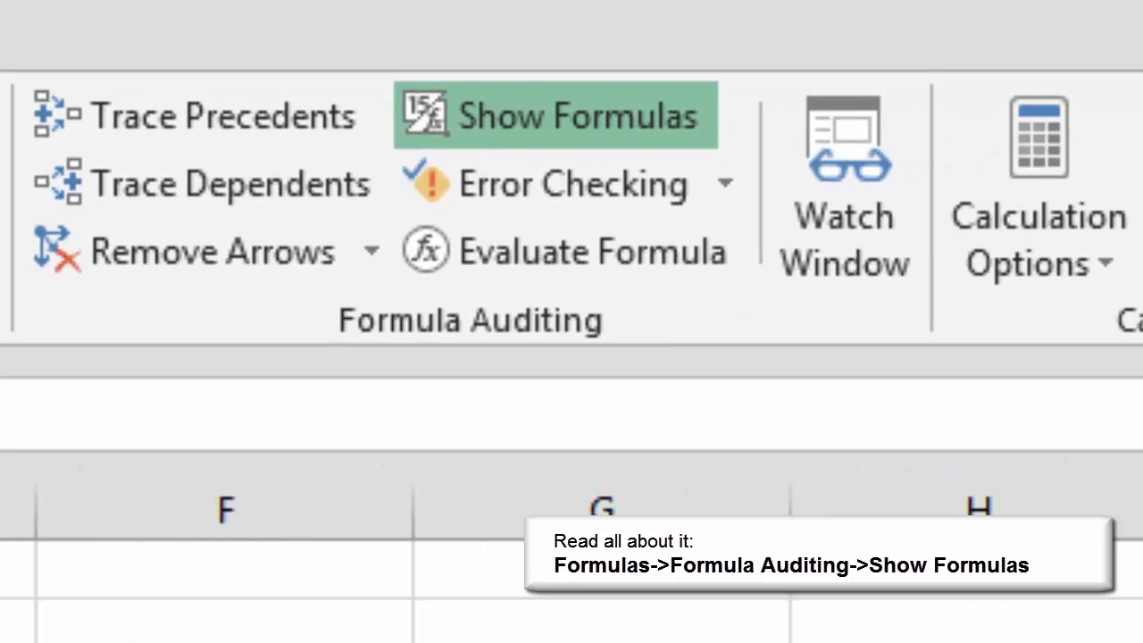
click(556, 117)
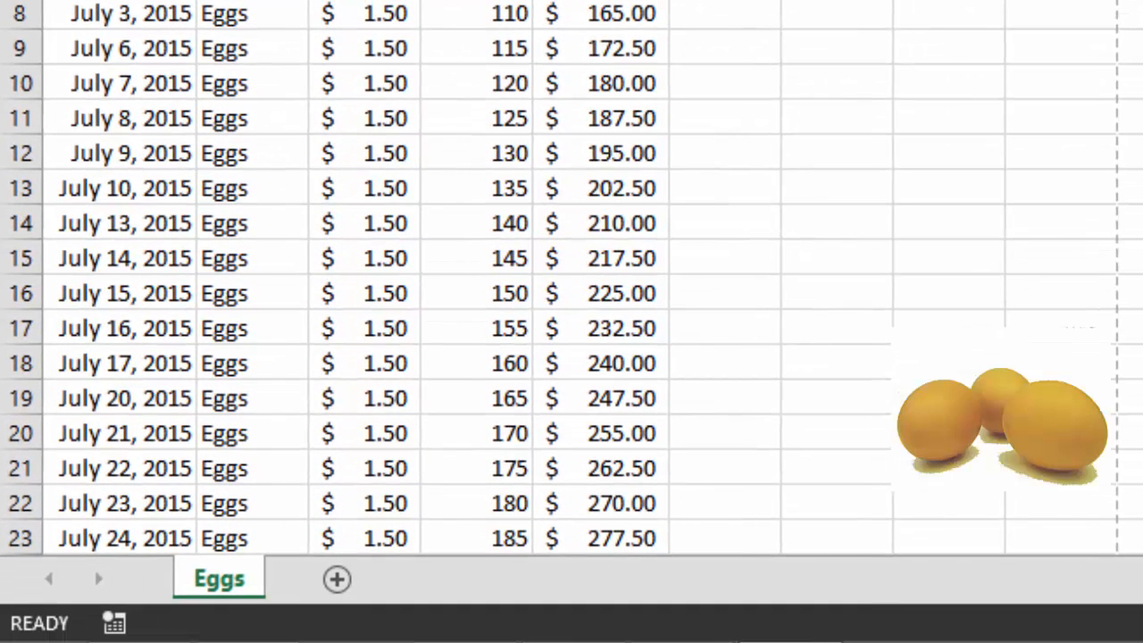
- Create a copy of the Eggs sheet placed before it and rename the copy as Legs
right_click(234, 580)
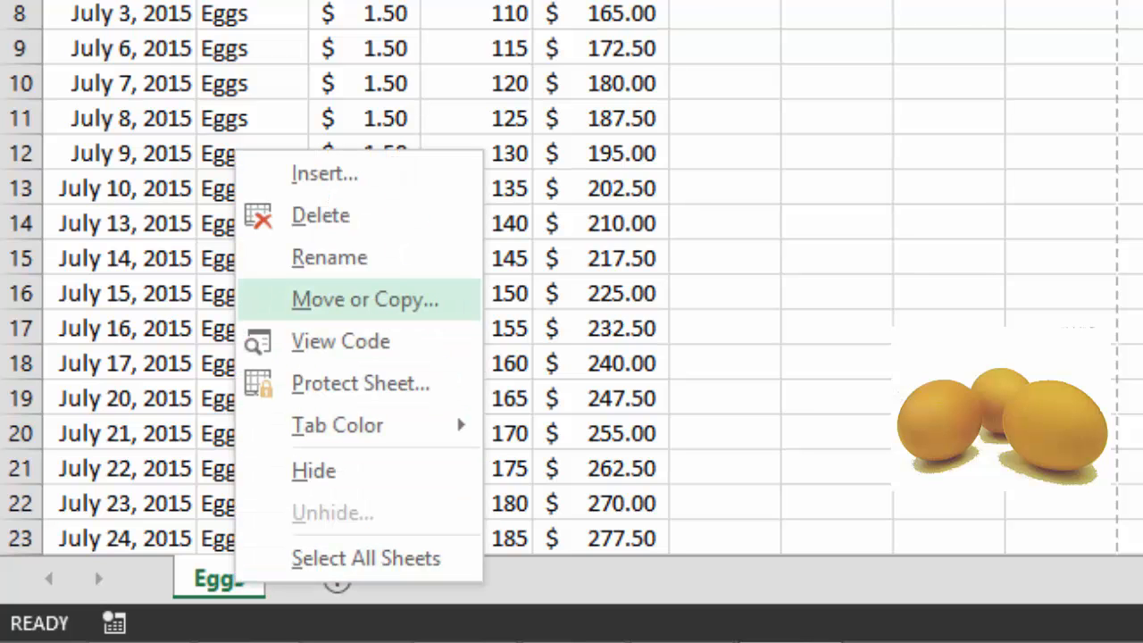
click(365, 299)
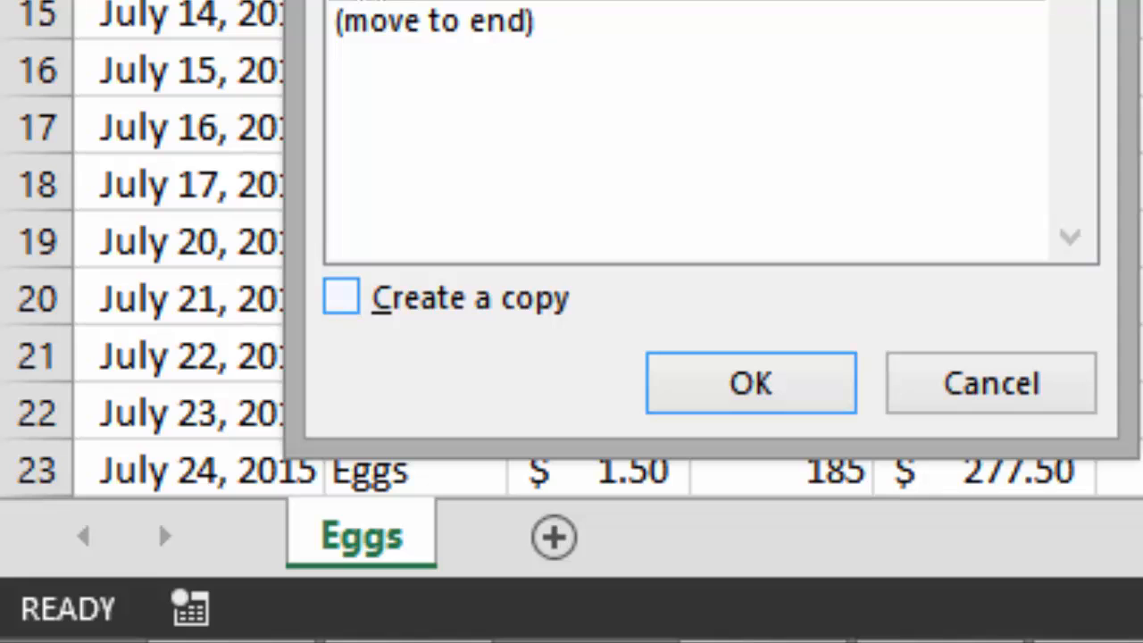
click(342, 296)
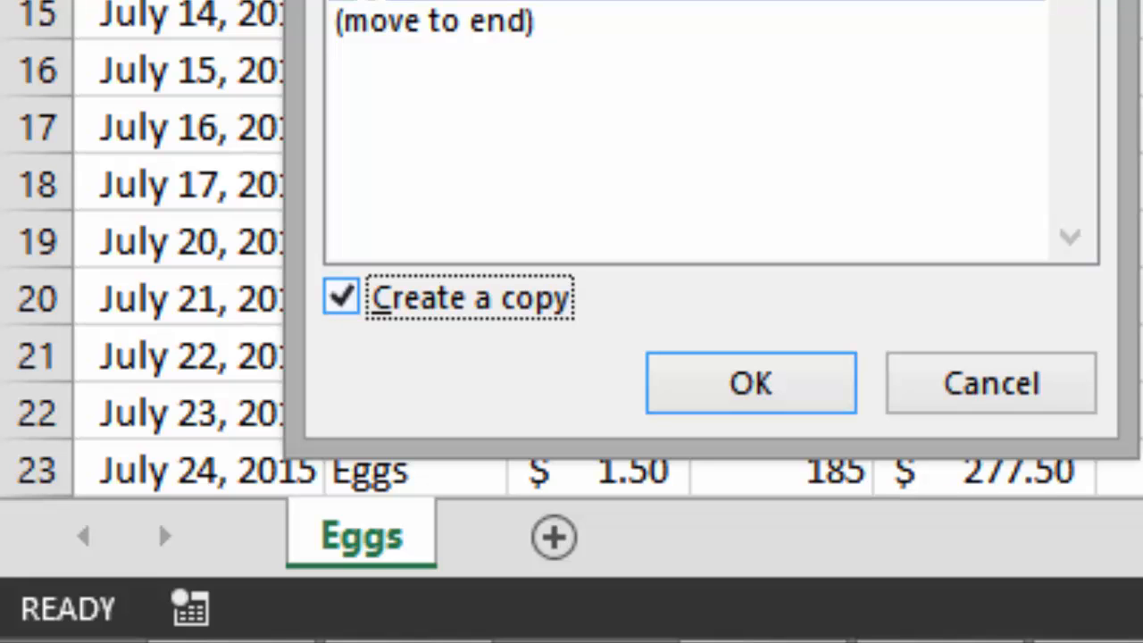
click(750, 383)
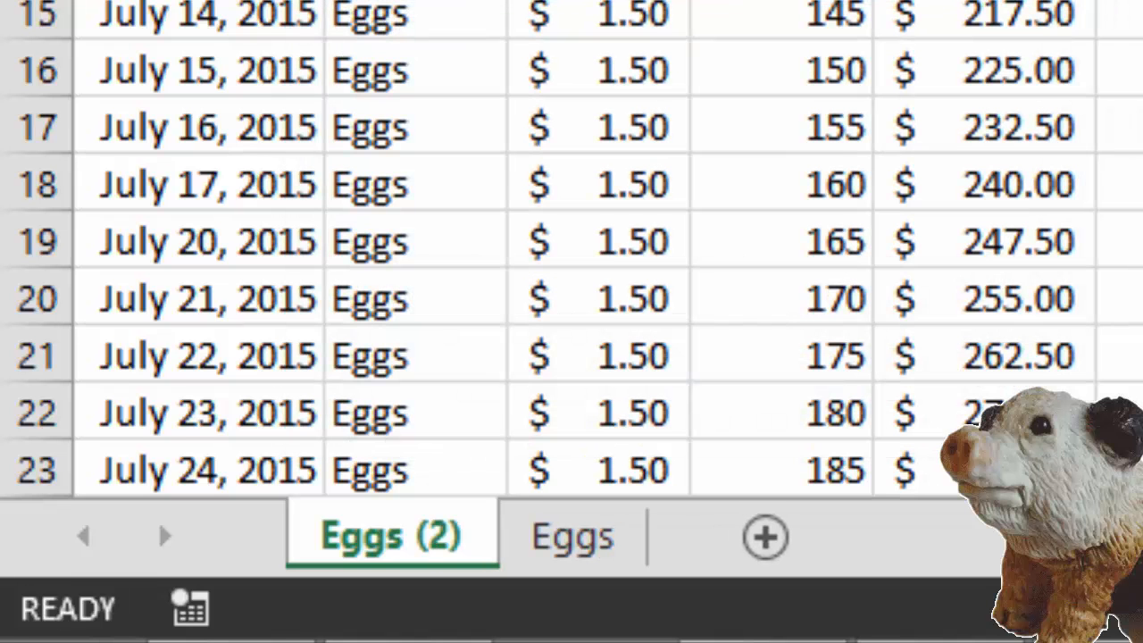
double_click(391, 537)
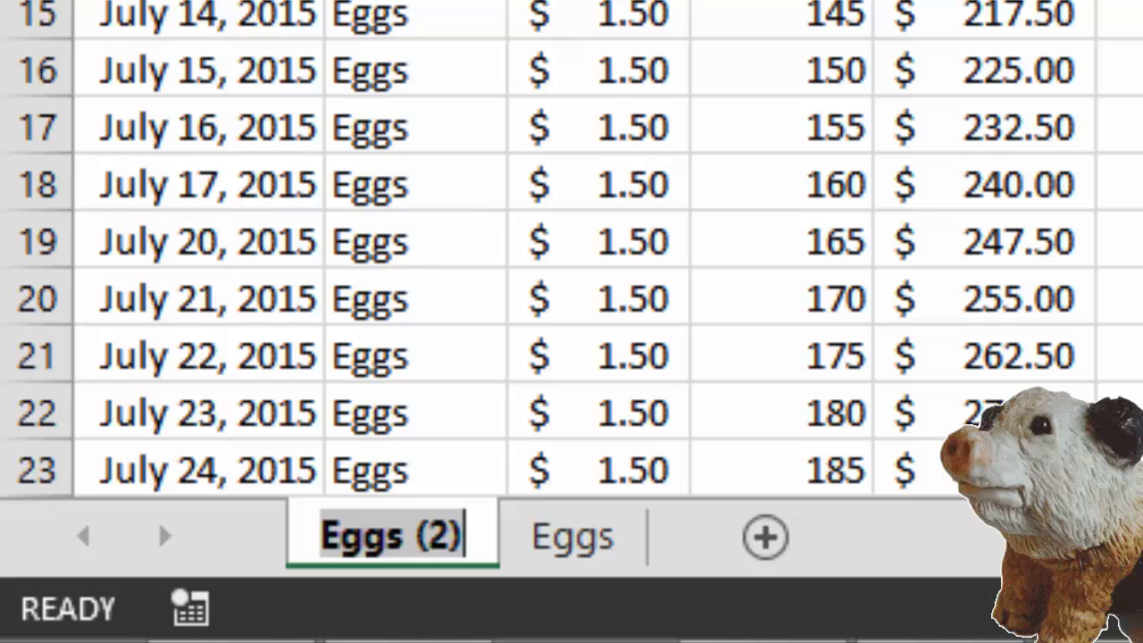
text(Legs)
key(Return)
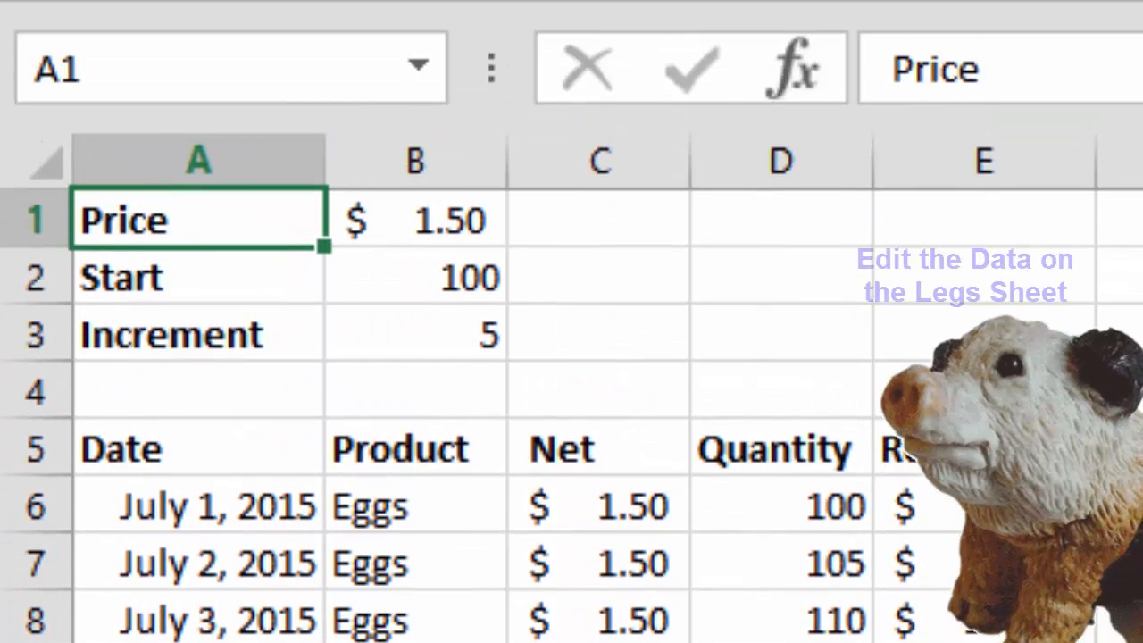
- Enter Legs as the product in cell B6 of the Legs sheet and AutoFill it down the Product column
click(416, 506)
text(Legs)
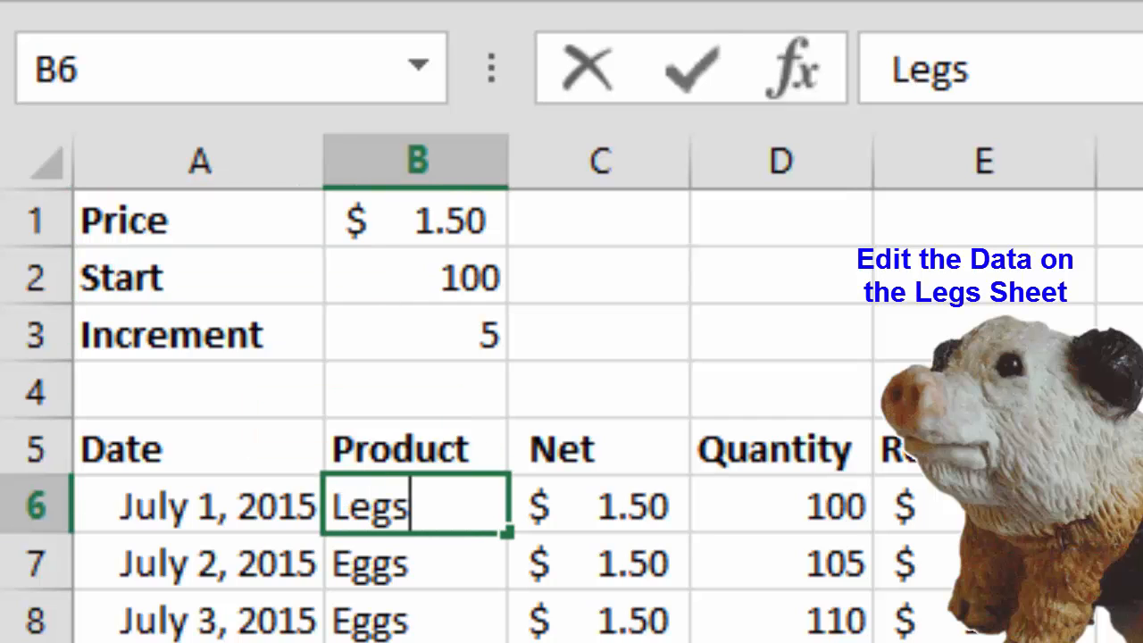
key(Return)
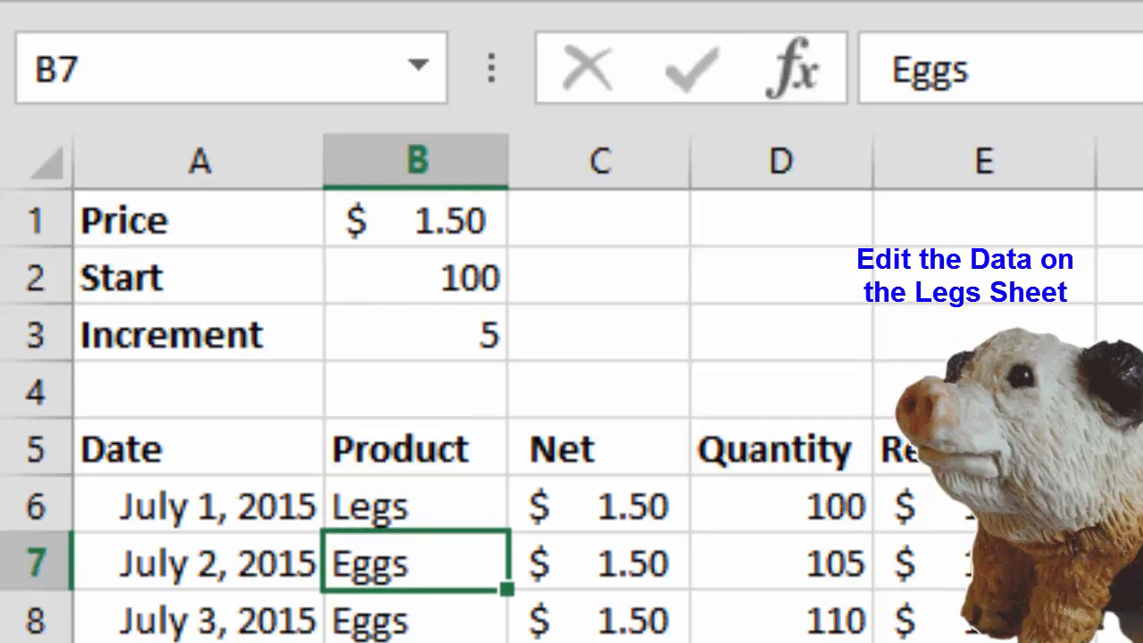
click(416, 506)
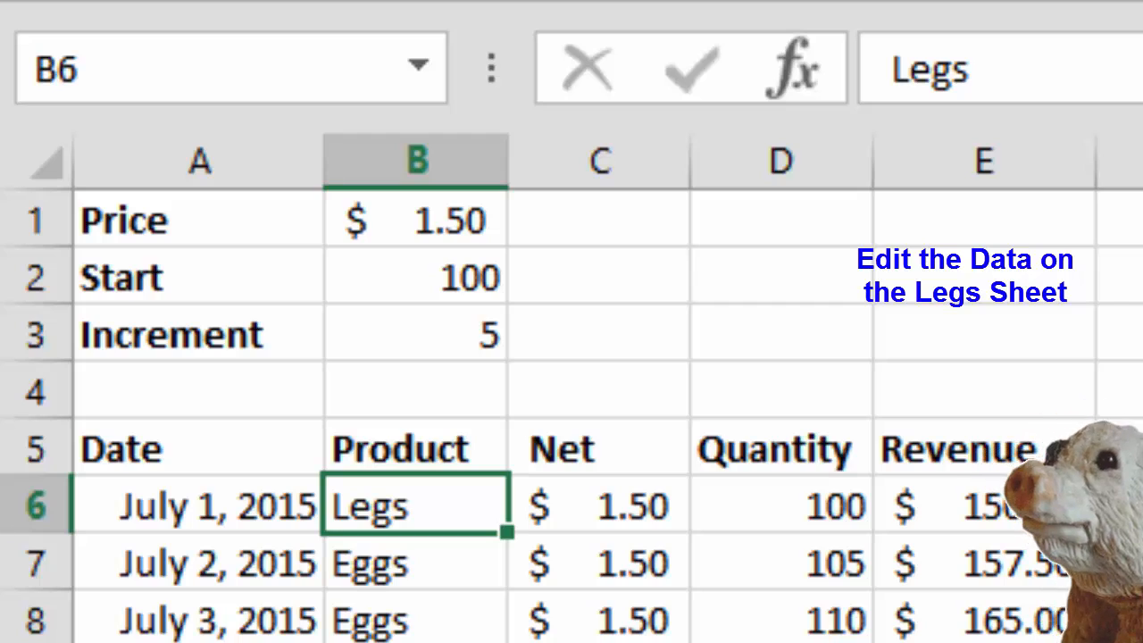
double_click(507, 532)
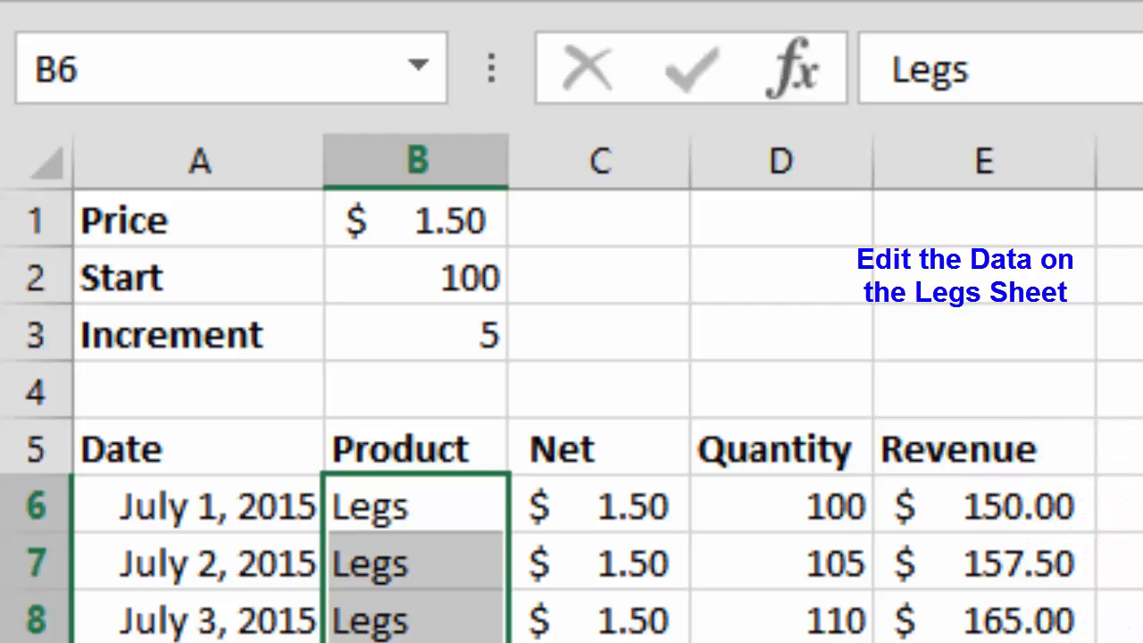
- Set the Legs sheet's Price in B1 to 3.25 and its Start value in B2 to 50
click(416, 220)
text(3.25)
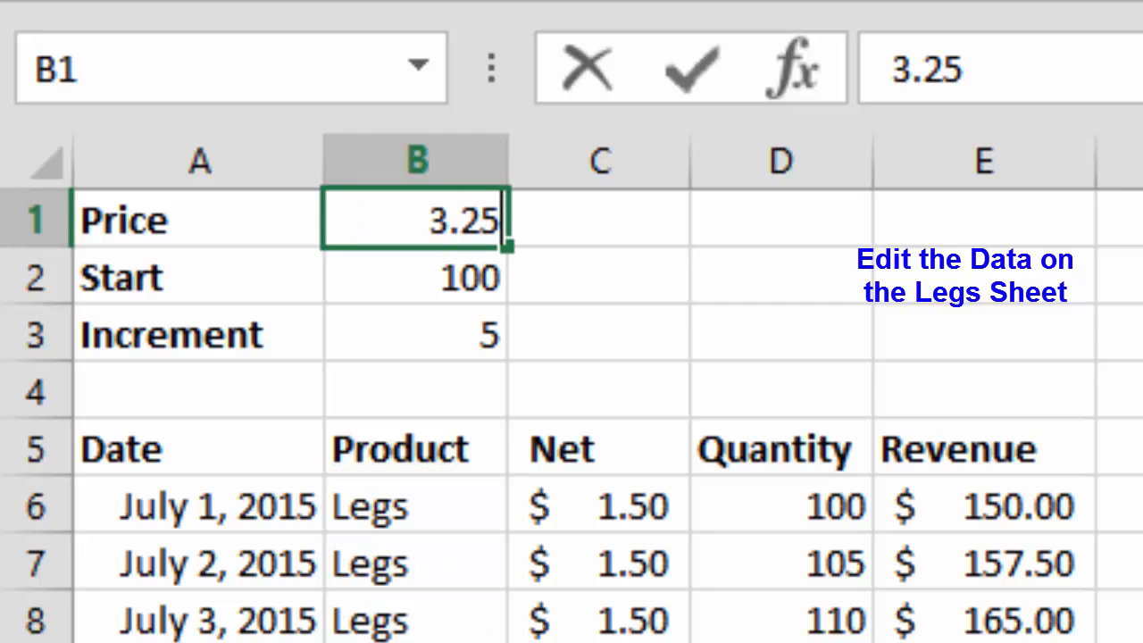
key(Return)
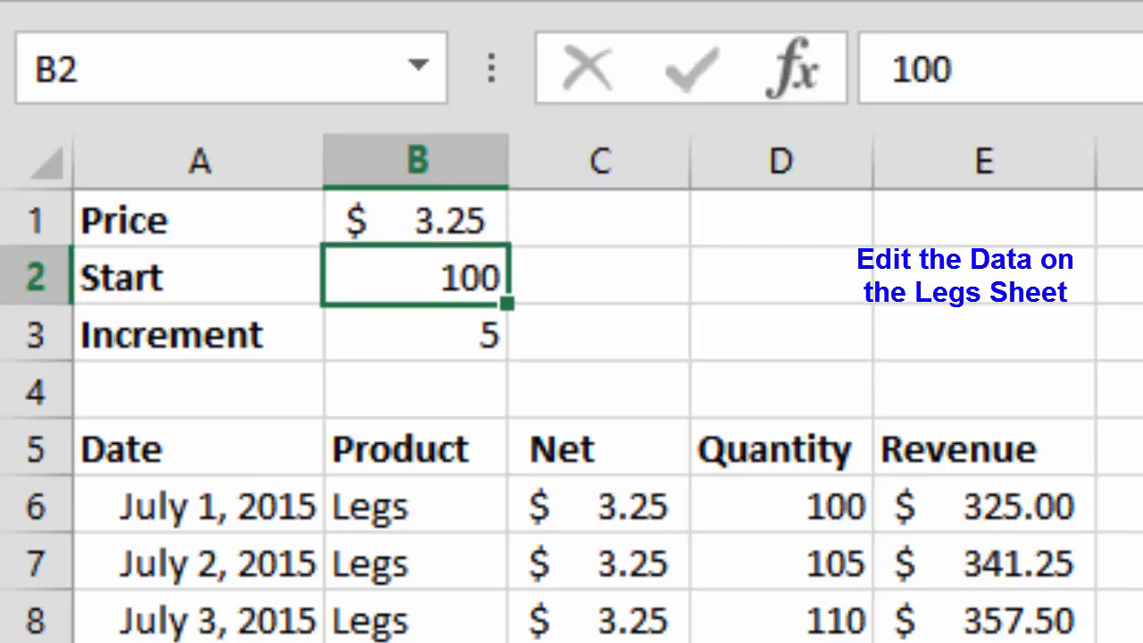
text(50)
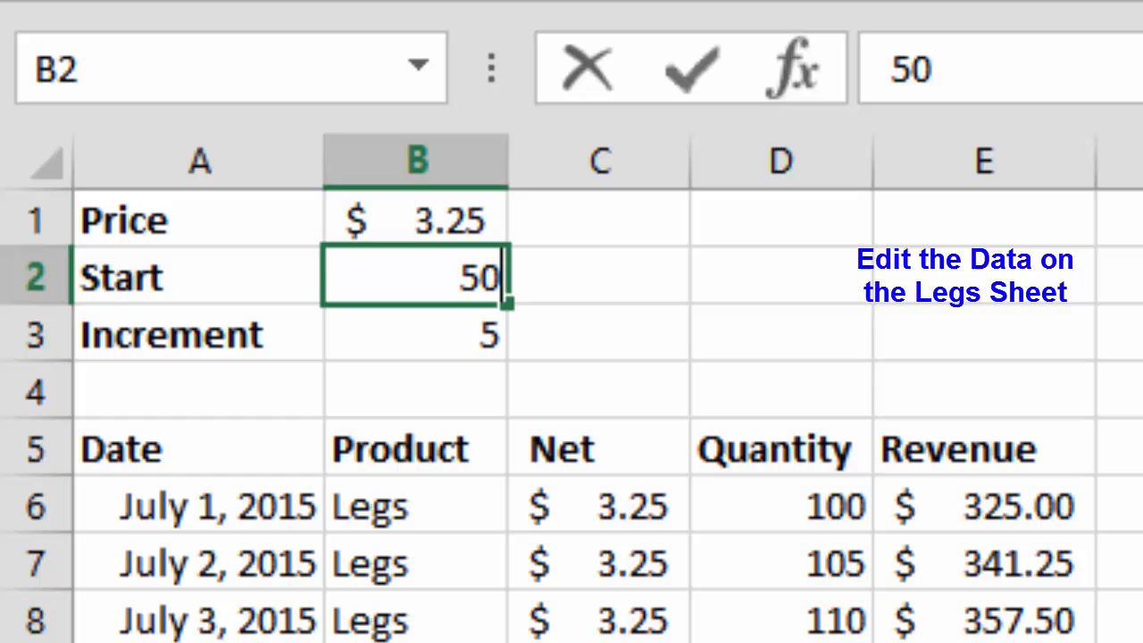
key(Return)
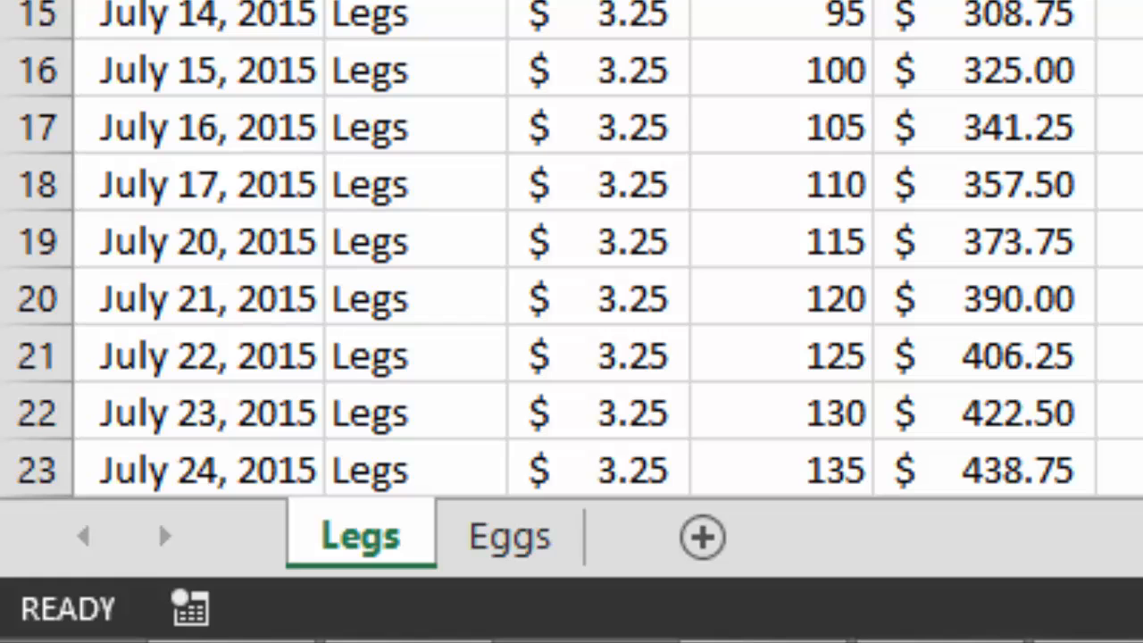
- Create a copy of the Legs sheet placed before it and rename the copy as Pigs
right_click(348, 539)
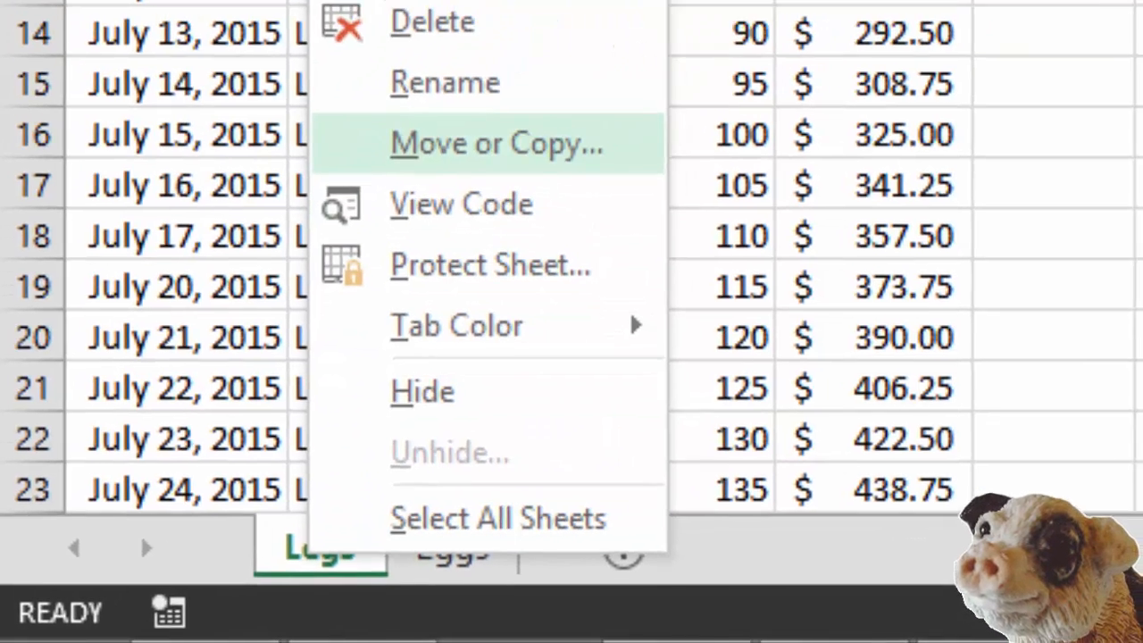
click(554, 81)
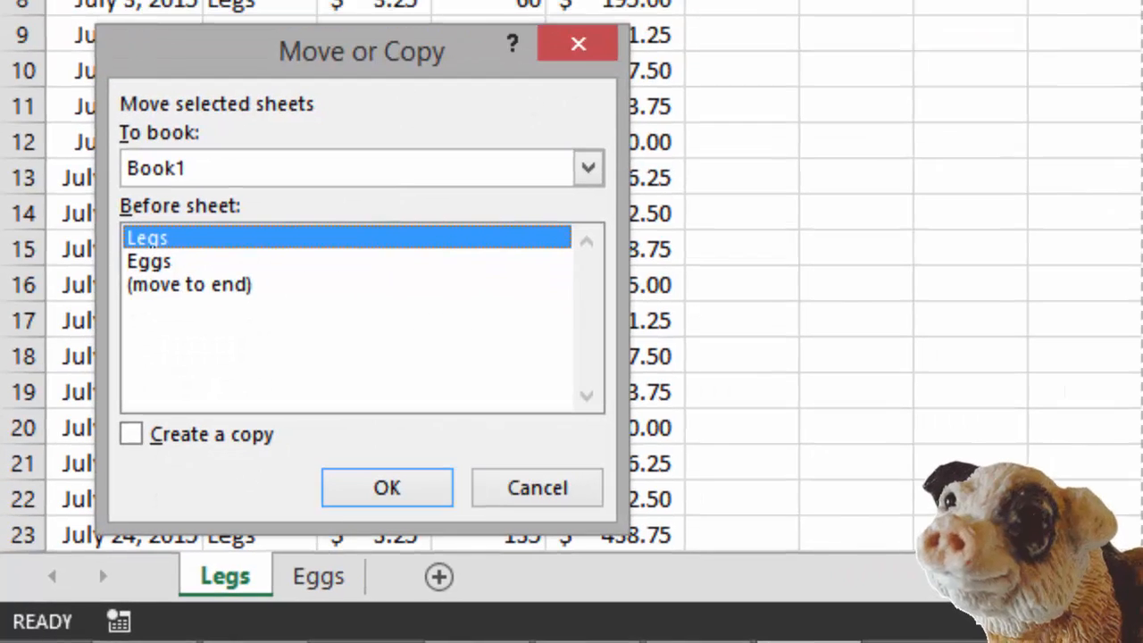
key(alt+c)
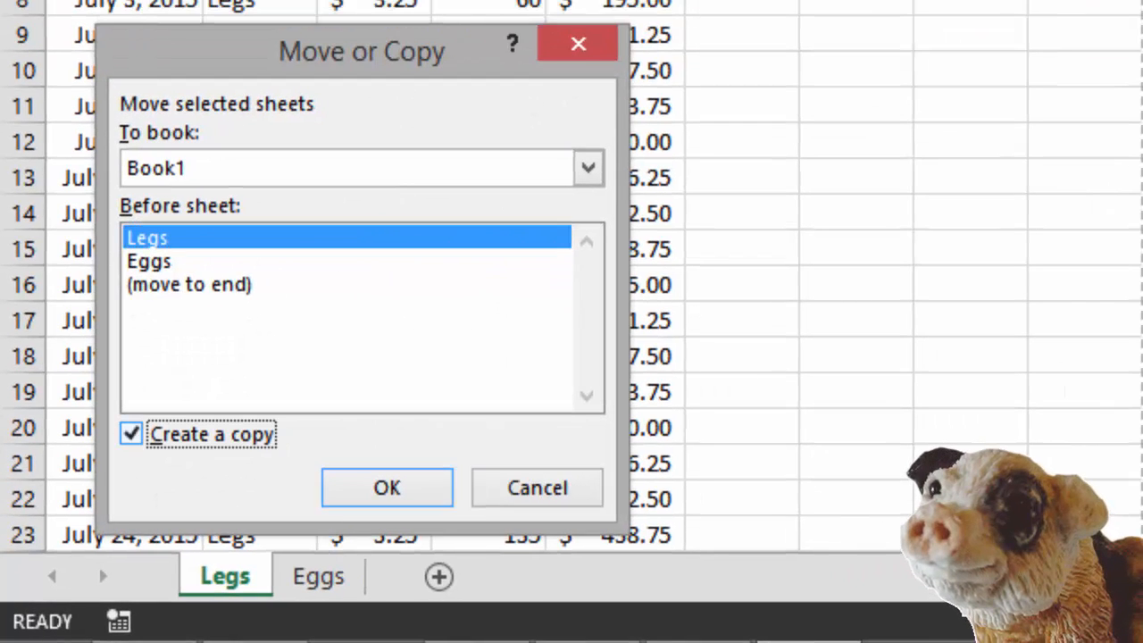
key(Tab)
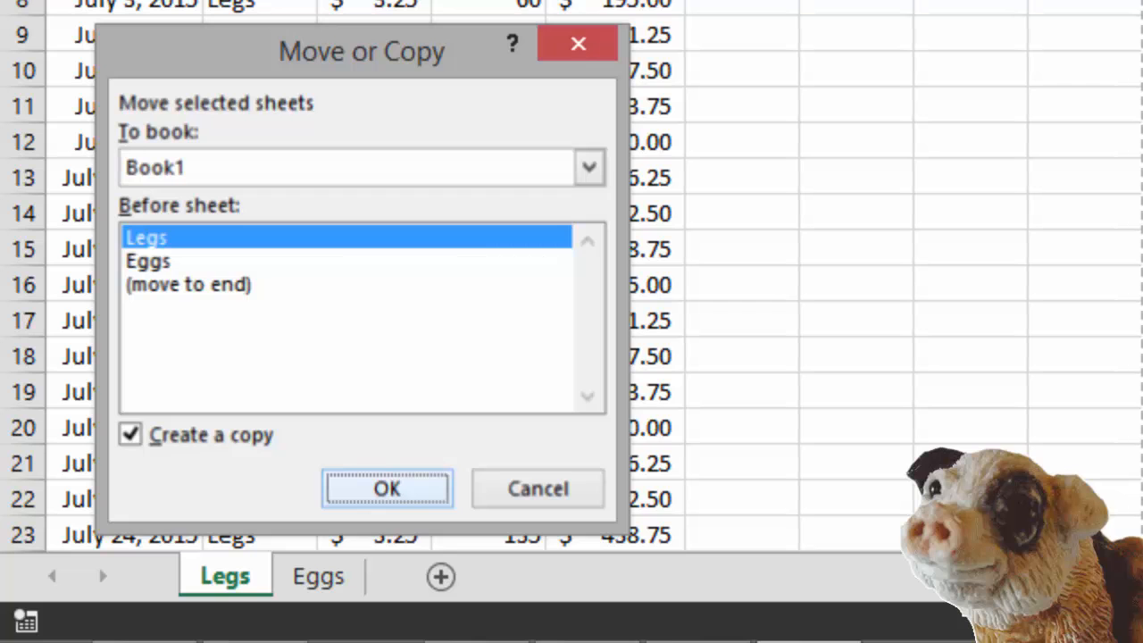
key(Return)
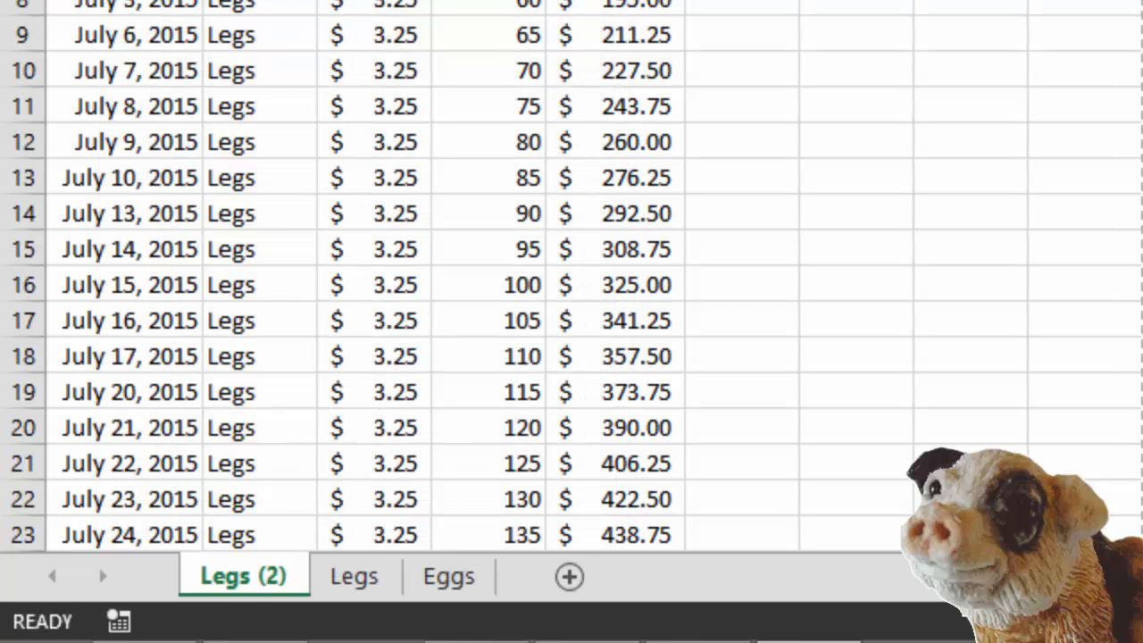
double_click(243, 576)
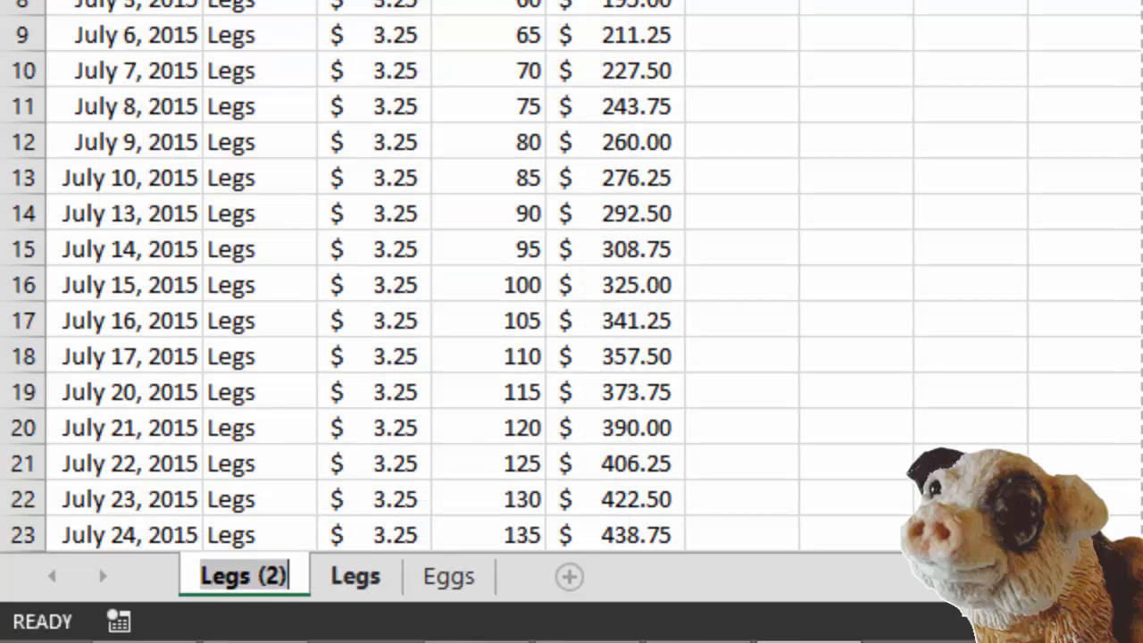
text(Pigs)
key(Return)
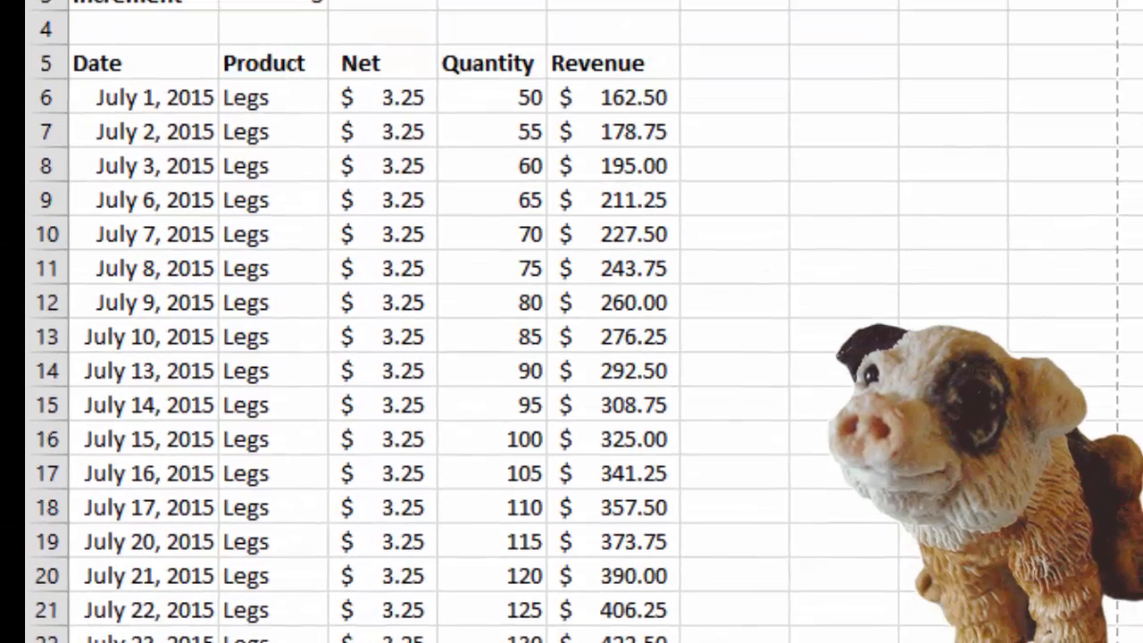
- Enter Pigs as the product in cell B6 of the Pigs sheet and AutoFill it down the Product column
text(Pigs)
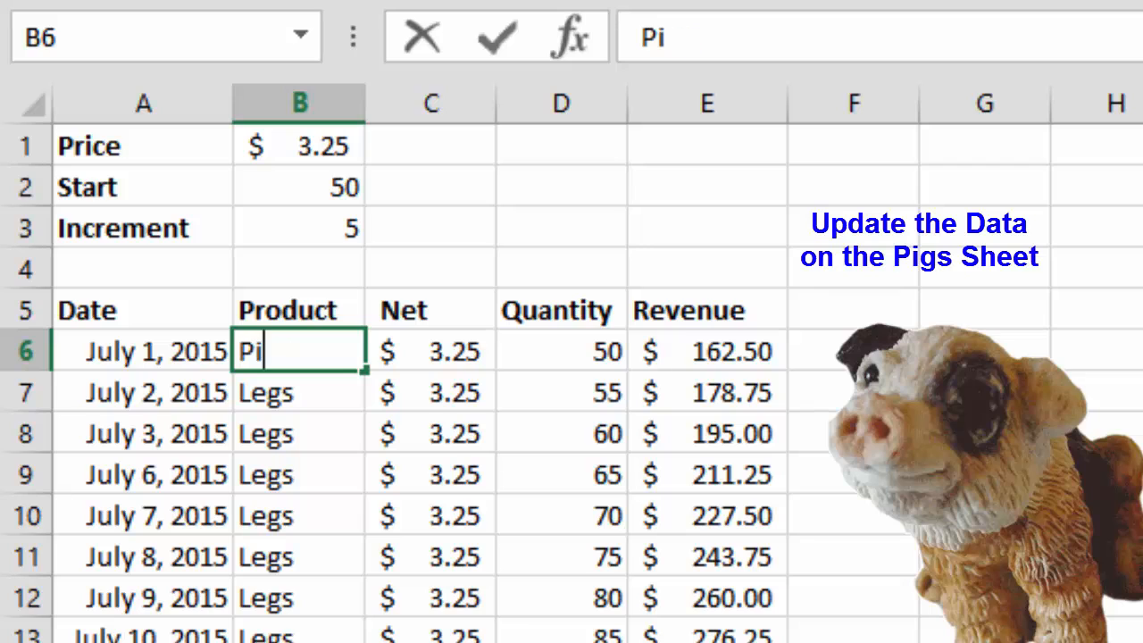
key(Return)
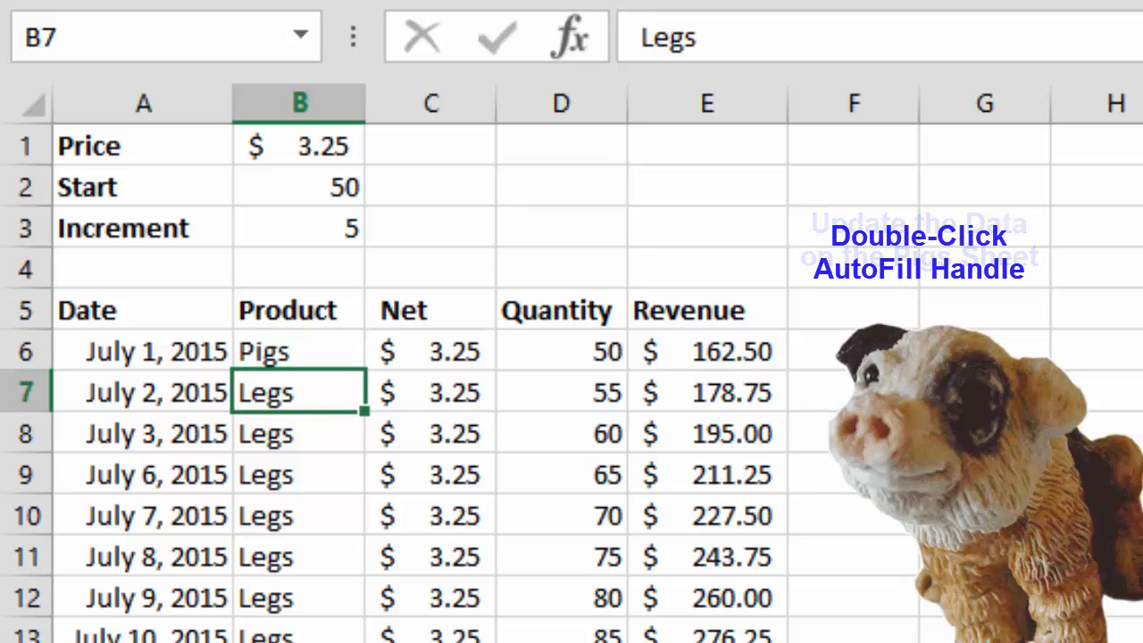
key(Up)
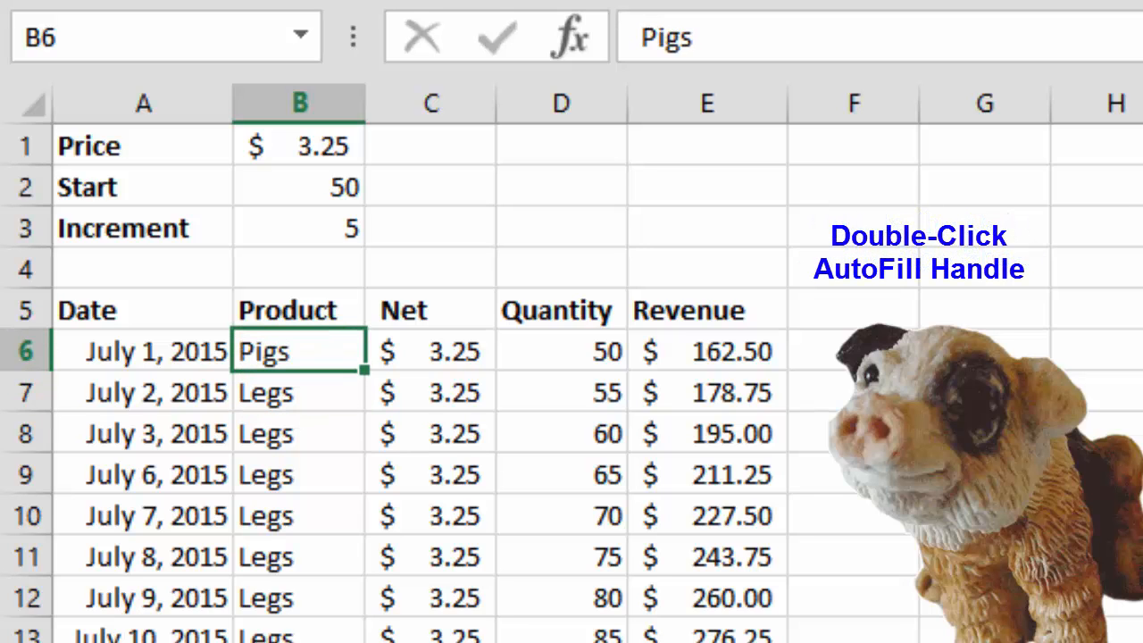
double_click(365, 369)
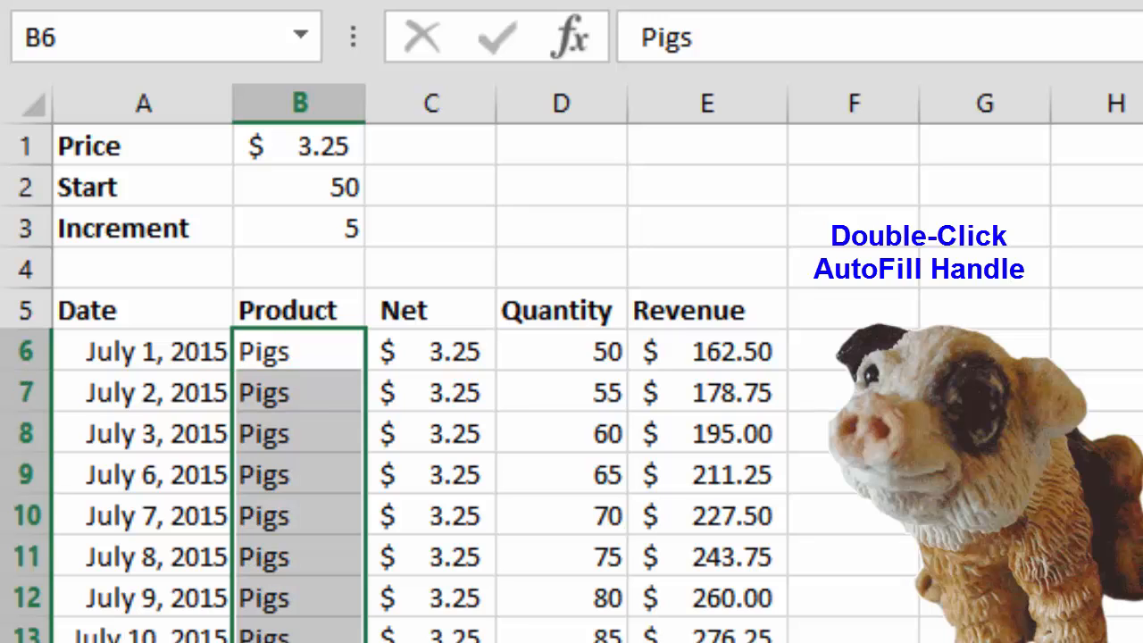
- Set the Price in cell B1 of the Pigs sheet to 4.75
click(299, 145)
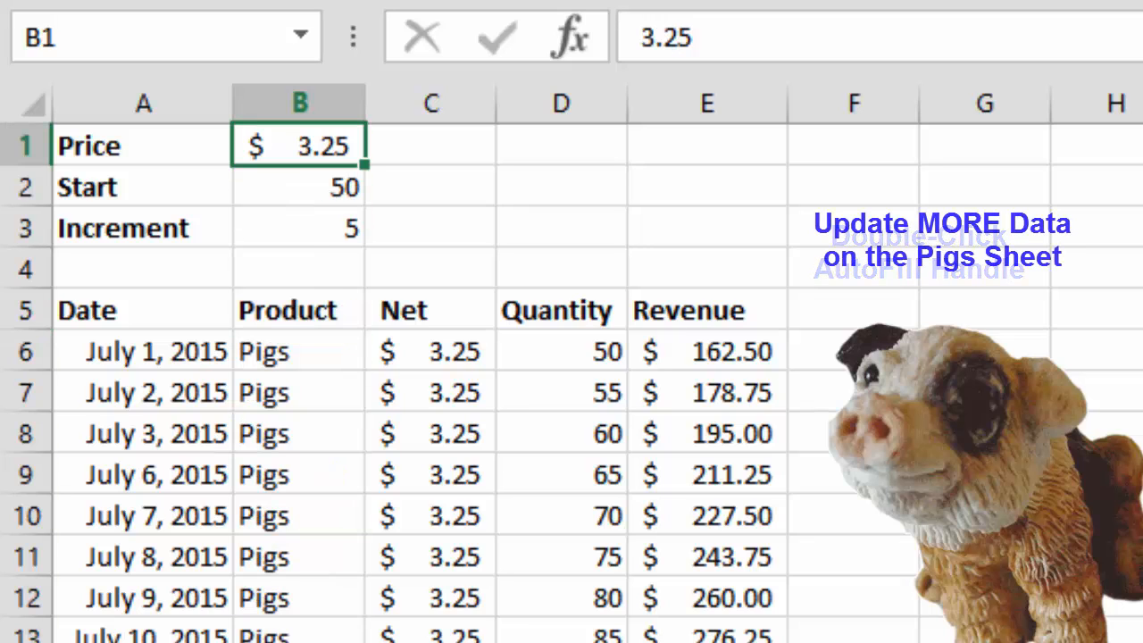
key(F2)
key(BackSpace)
key(BackSpace)
key(BackSpace)
key(BackSpace)
text(4.75)
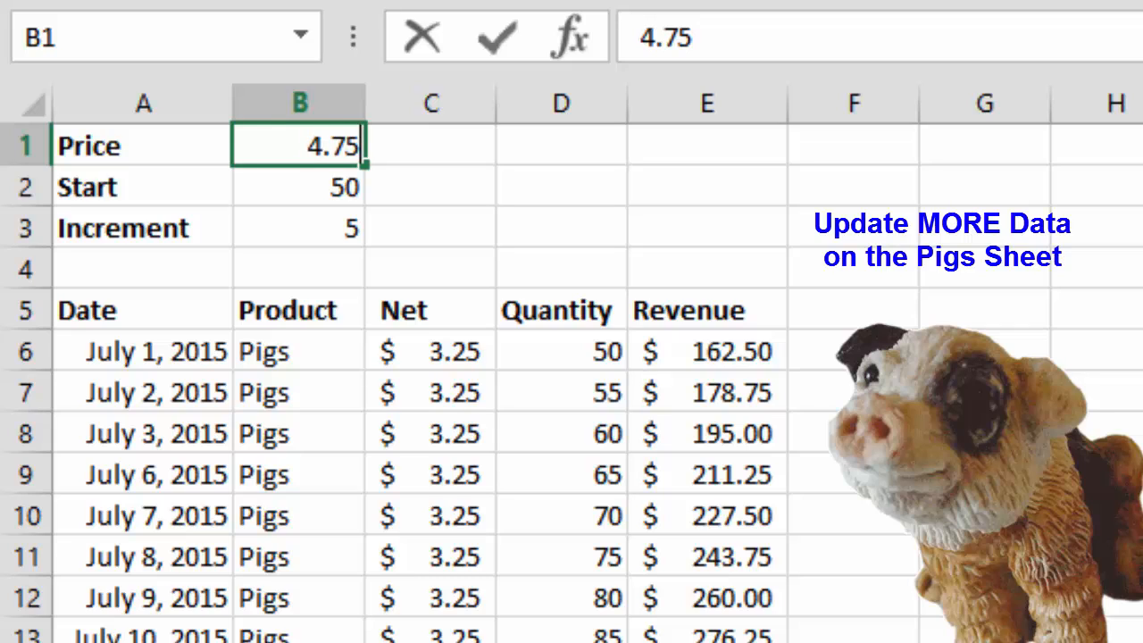
key(Return)
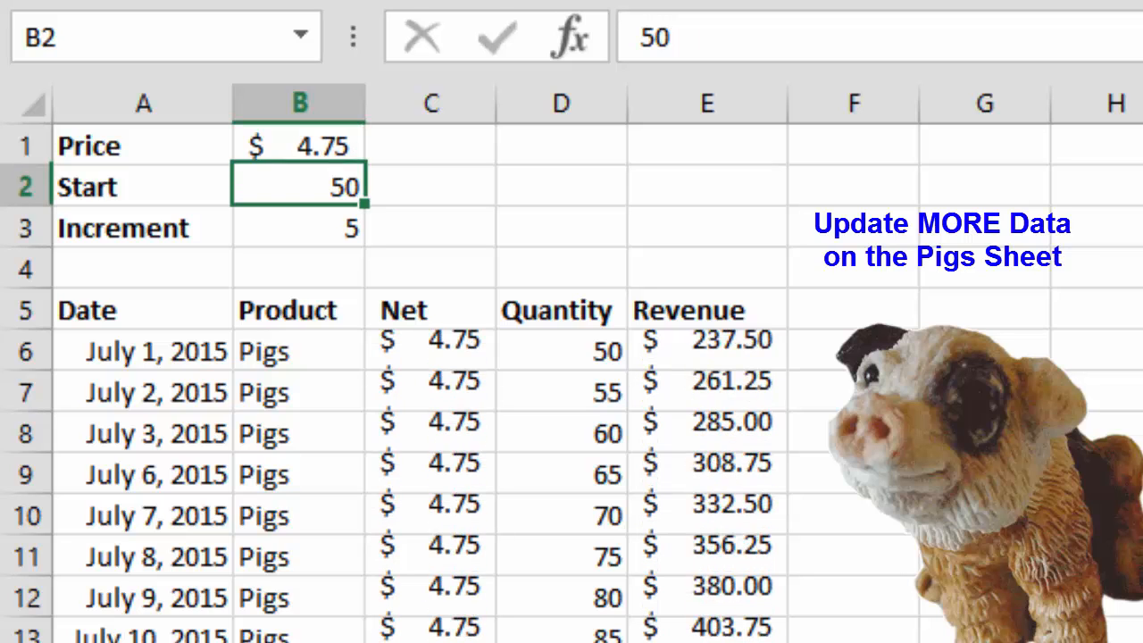
- Set the Pigs sheet's Start value in B2 to 200 and its Increment in B3 to 1
text(200)
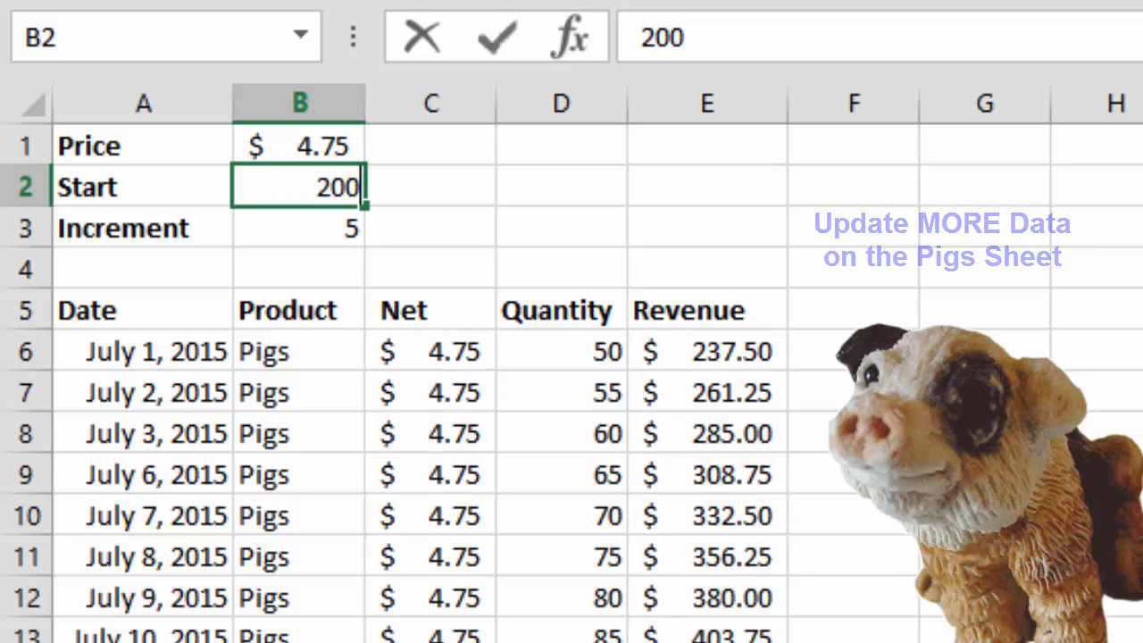
key(Return)
text(1)
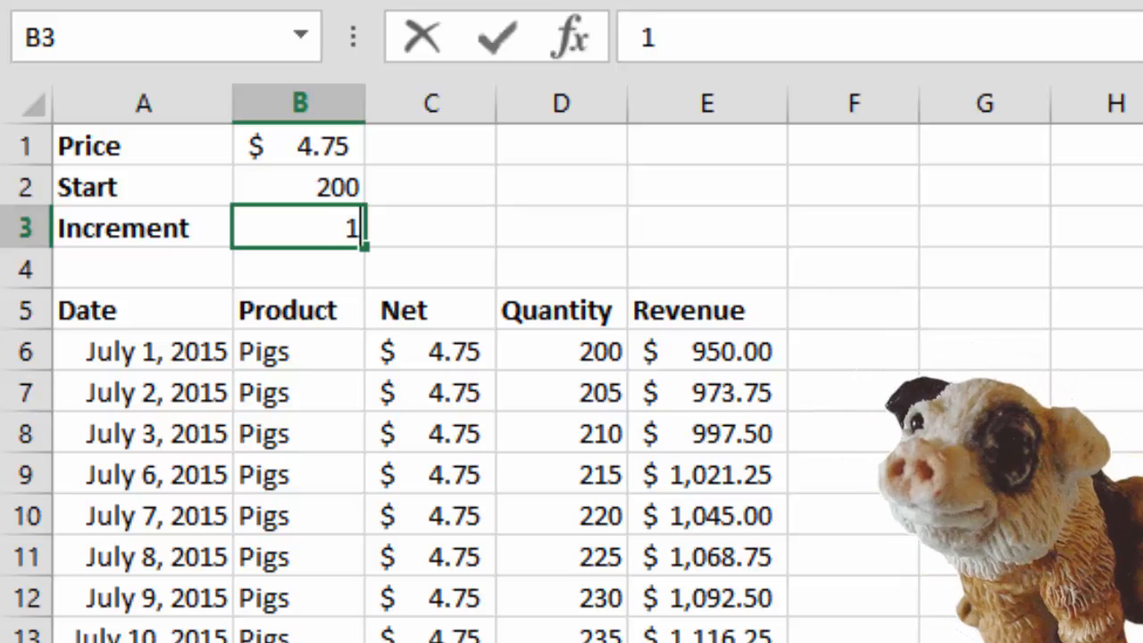
key(Return)
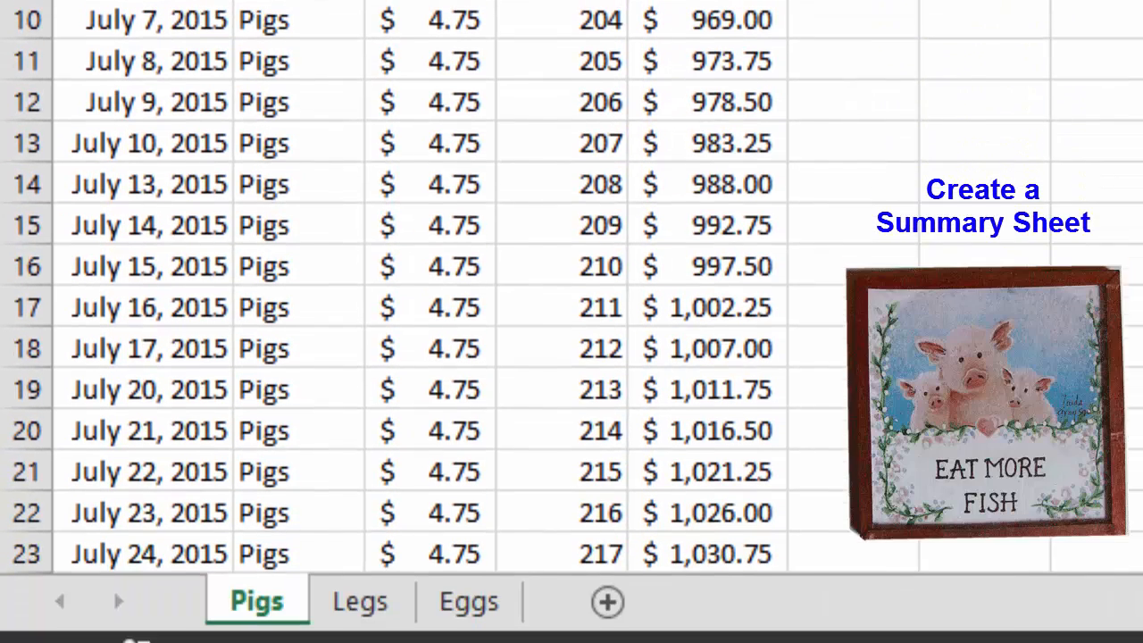
- Move the Pigs sheet after Eggs and create a copy of it before the Legs sheet
drag(257, 601, 523, 601)
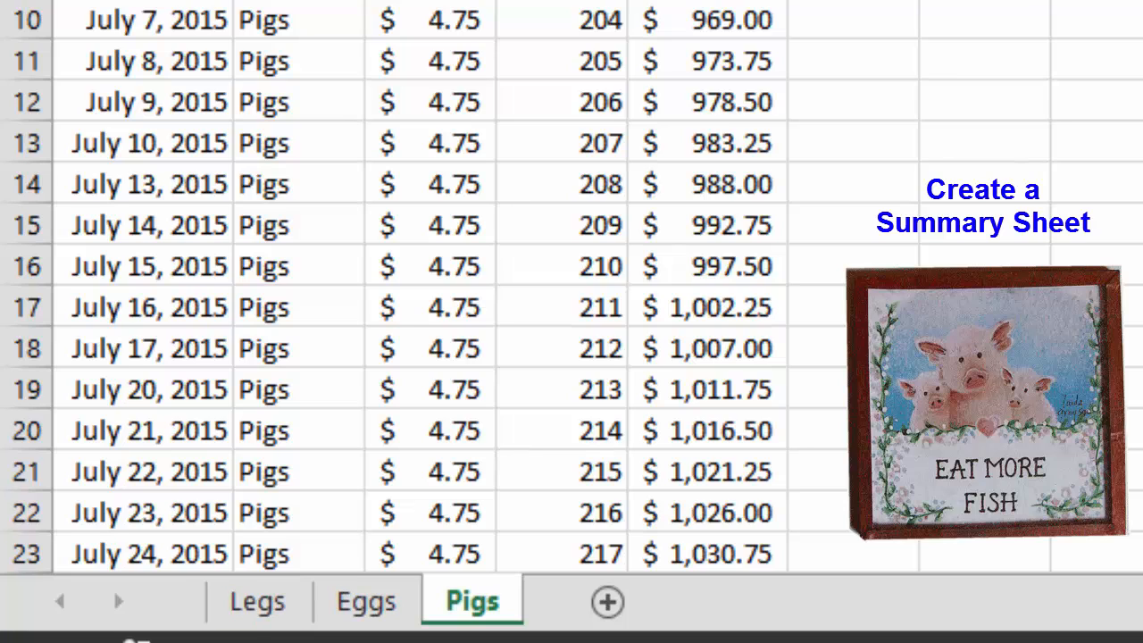
right_click(496, 598)
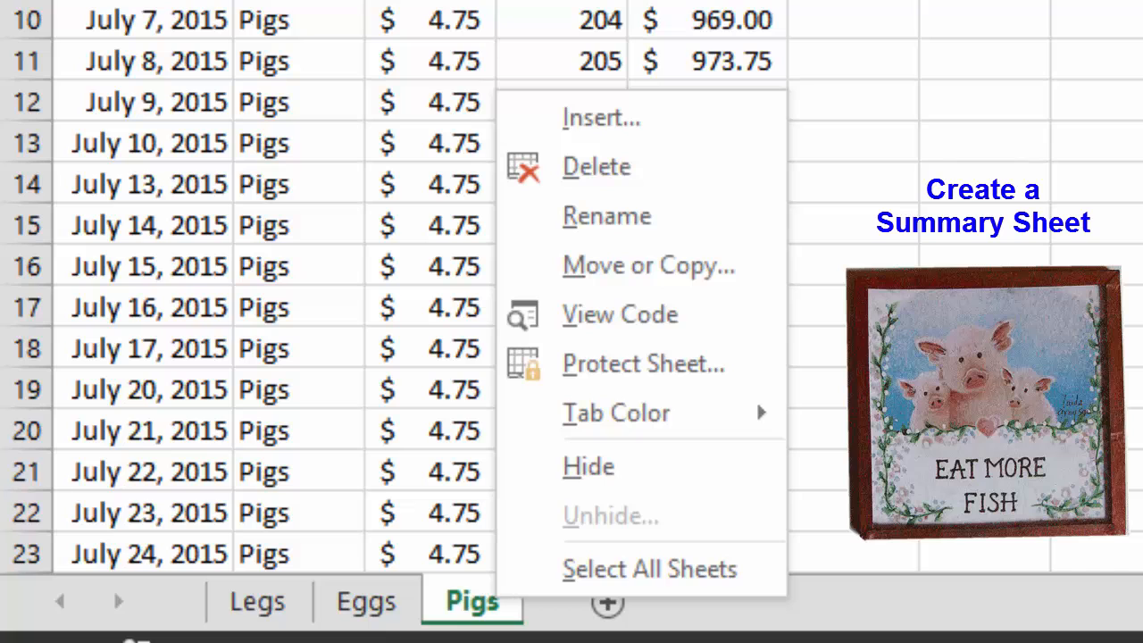
click(648, 265)
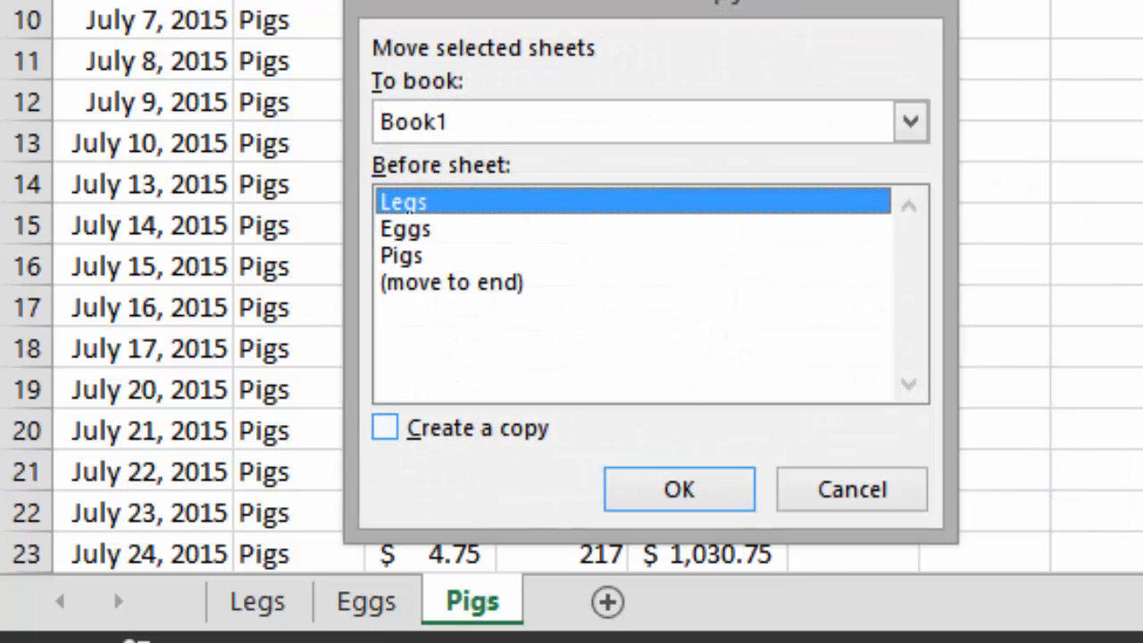
click(385, 427)
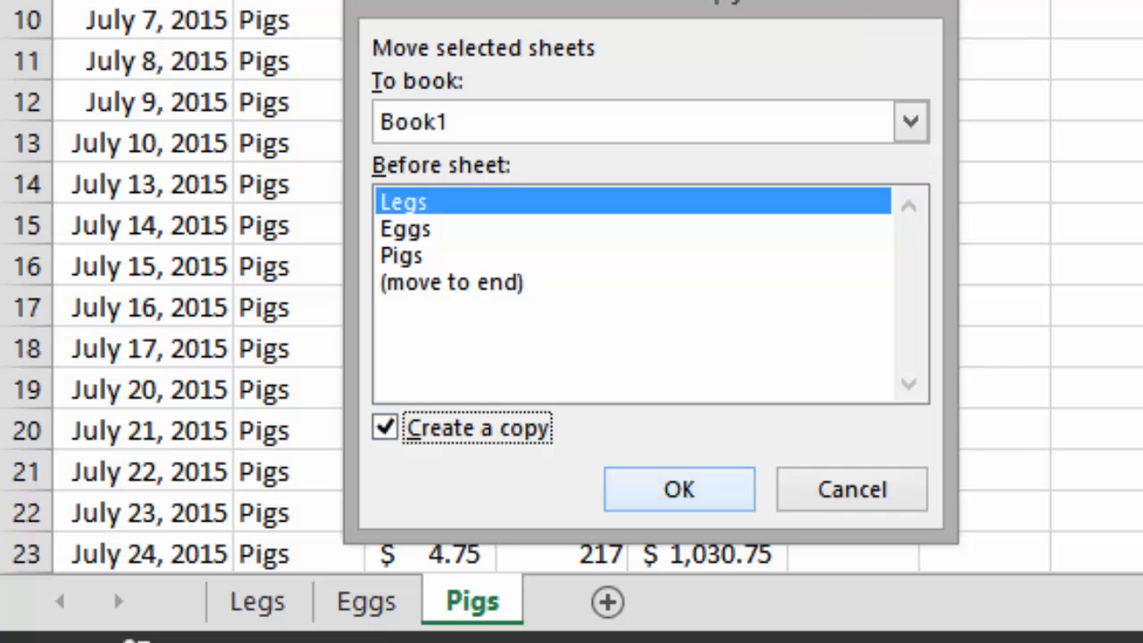
click(678, 489)
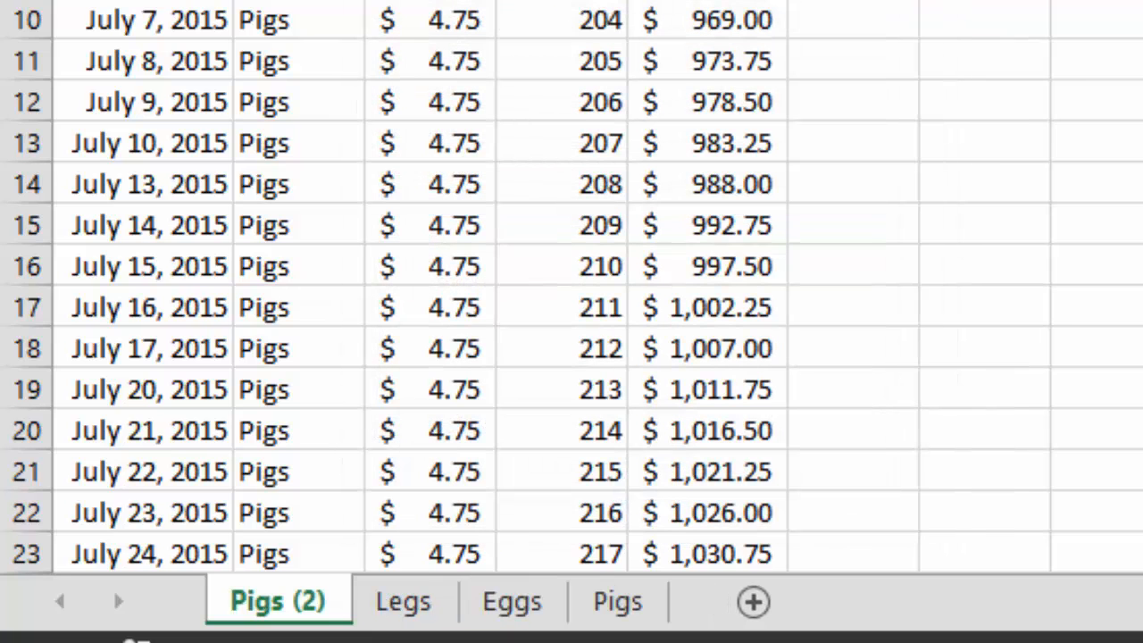
- Rename the Pigs (2) sheet as All Products
double_click(277, 602)
text(A)
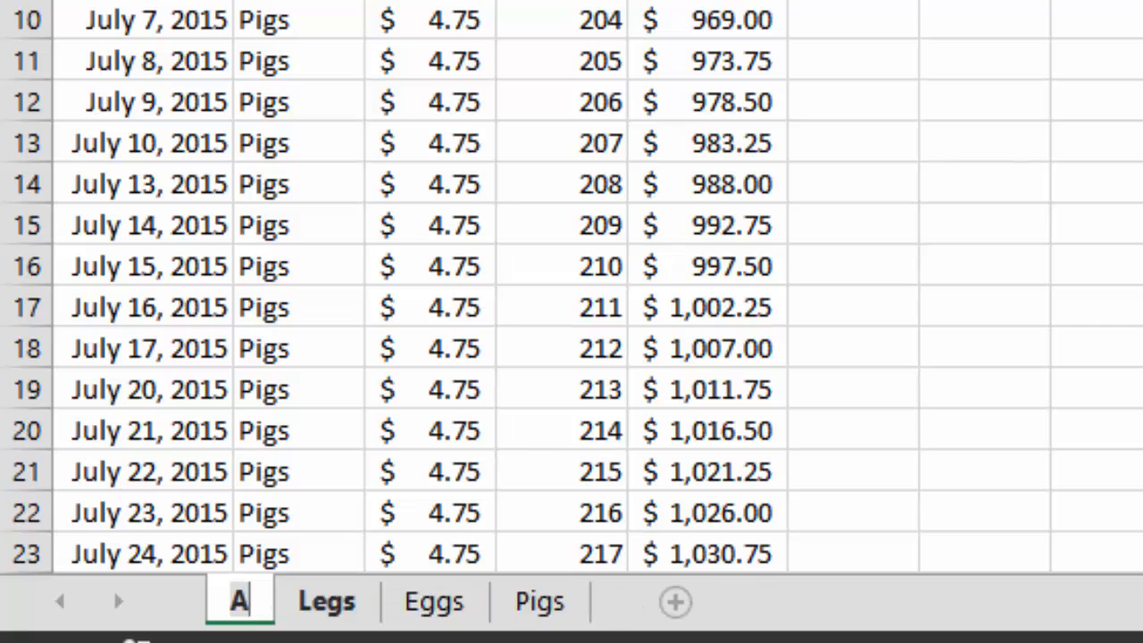
text(ll)
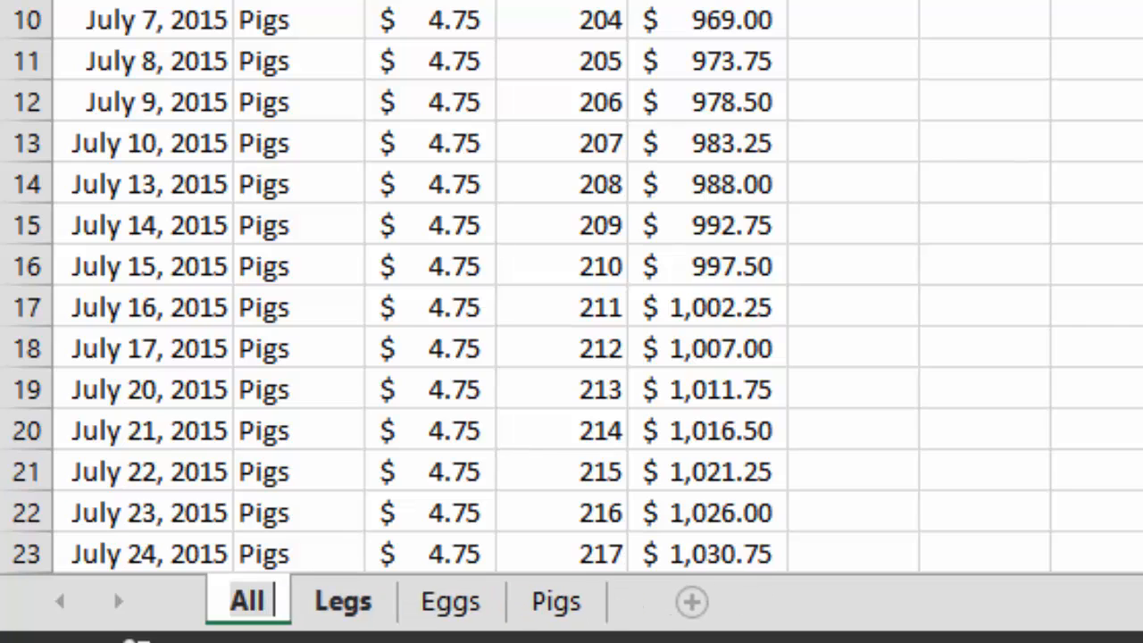
text( Products)
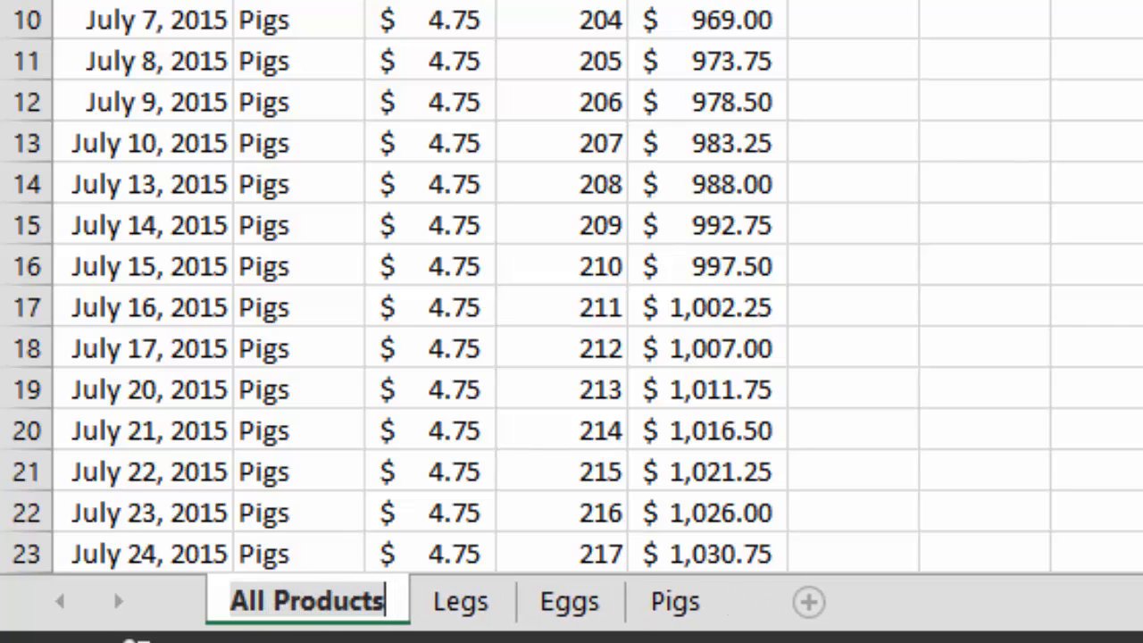
key(Return)
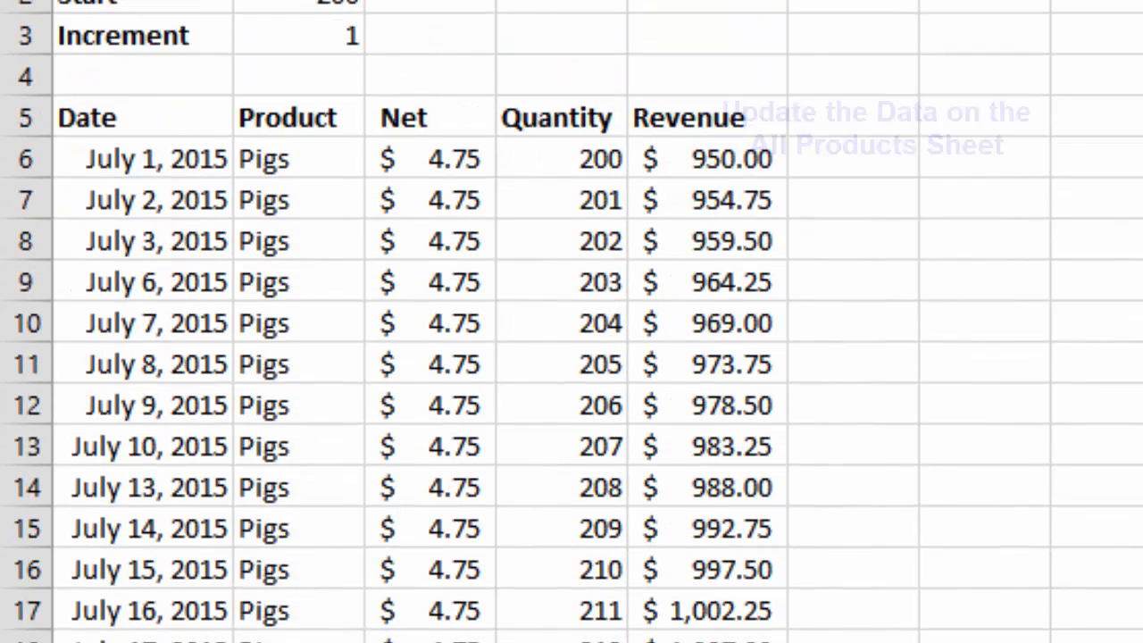
- Fill the Product column of the All Products sheet with All Products from B6 down and autofit column B's width
click(299, 159)
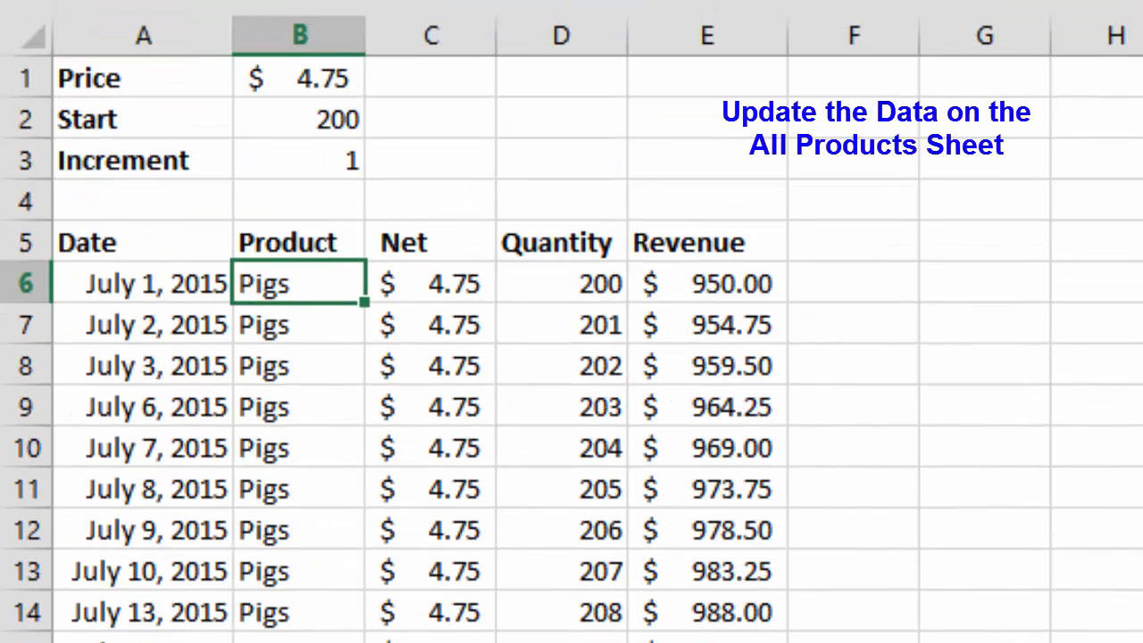
text(All Pr)
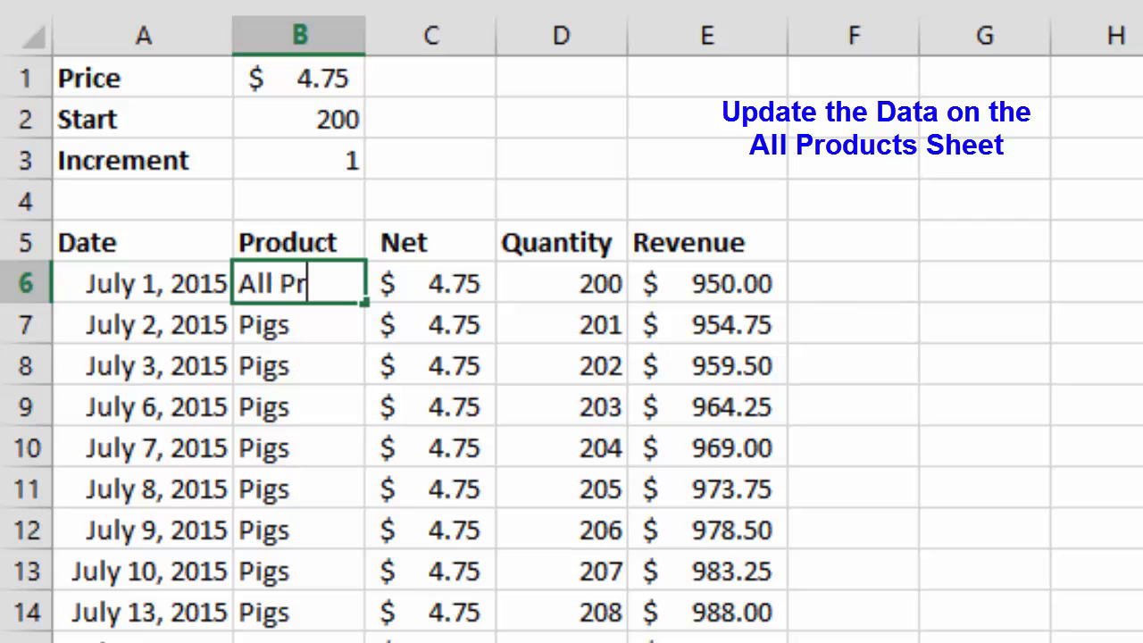
text(oducts)
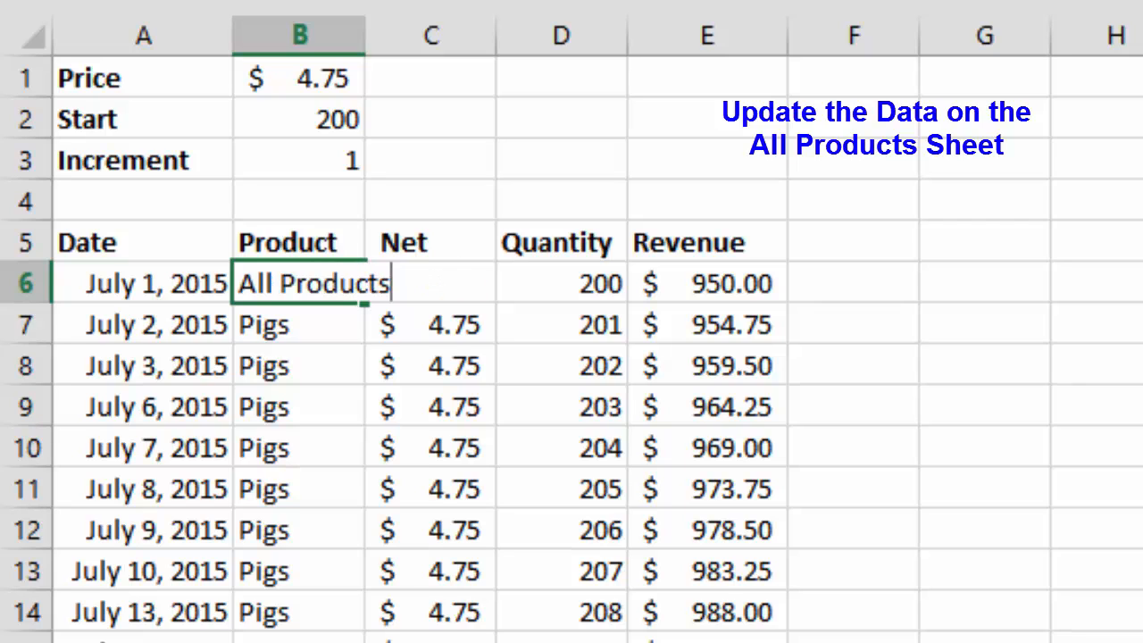
key(Return)
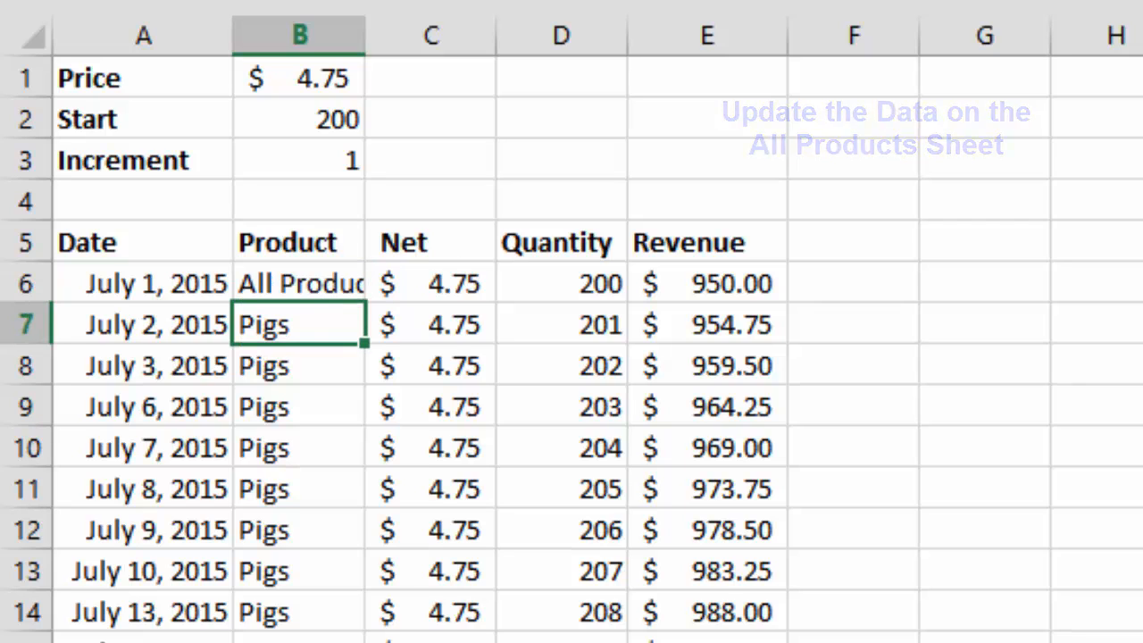
double_click(365, 36)
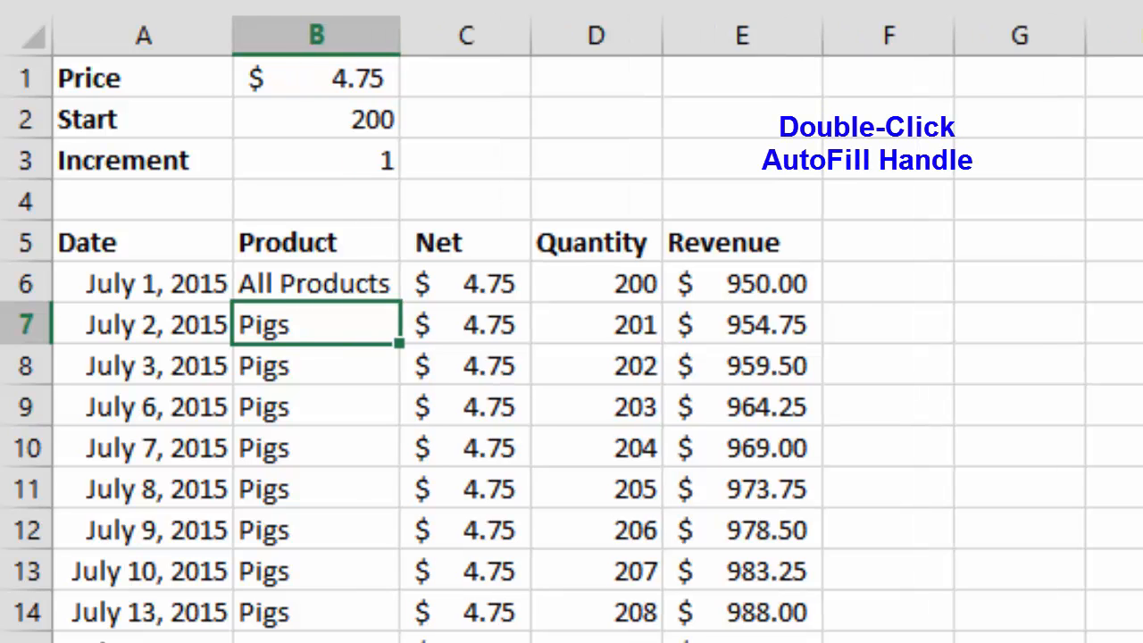
click(316, 284)
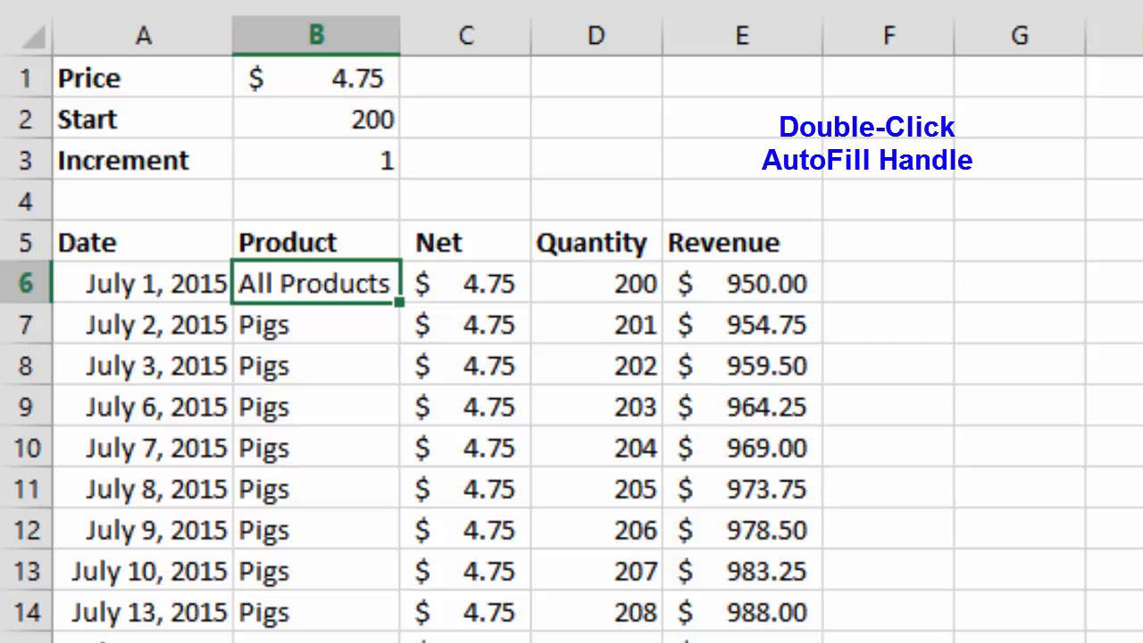
double_click(400, 302)
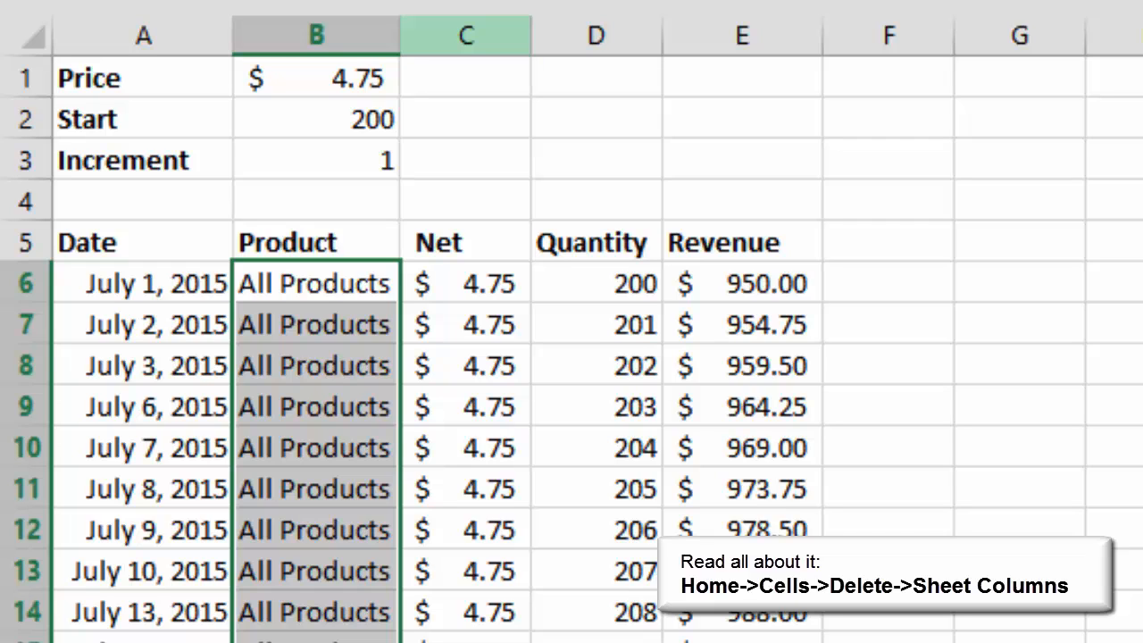
- Delete the Net and Quantity columns, C and D, from the All Products sheet
click(466, 36)
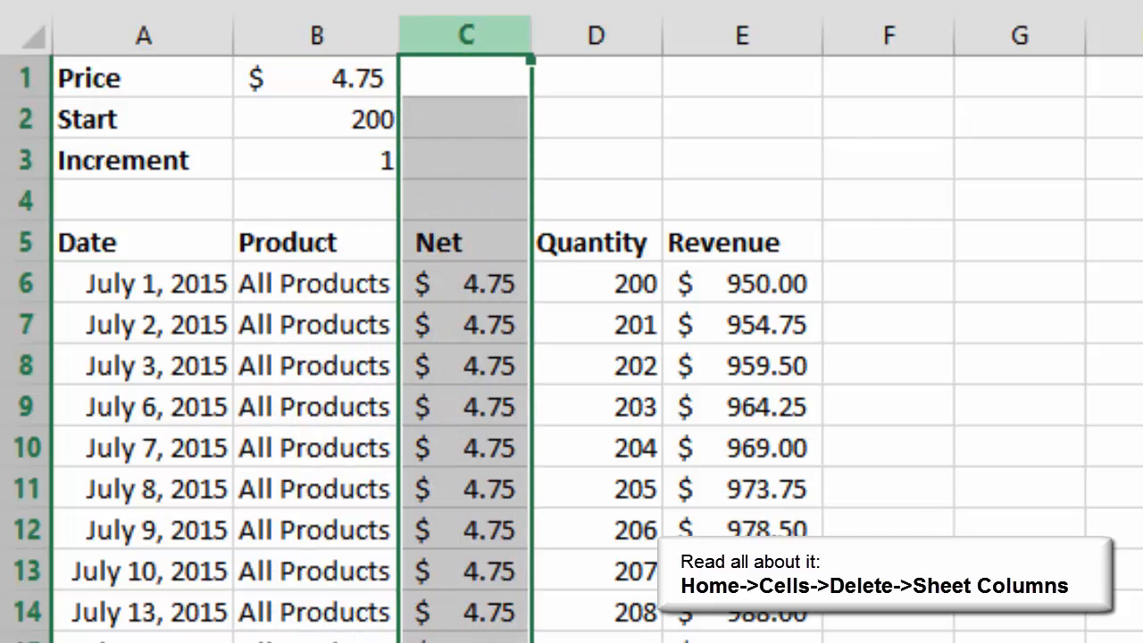
drag(466, 35, 597, 36)
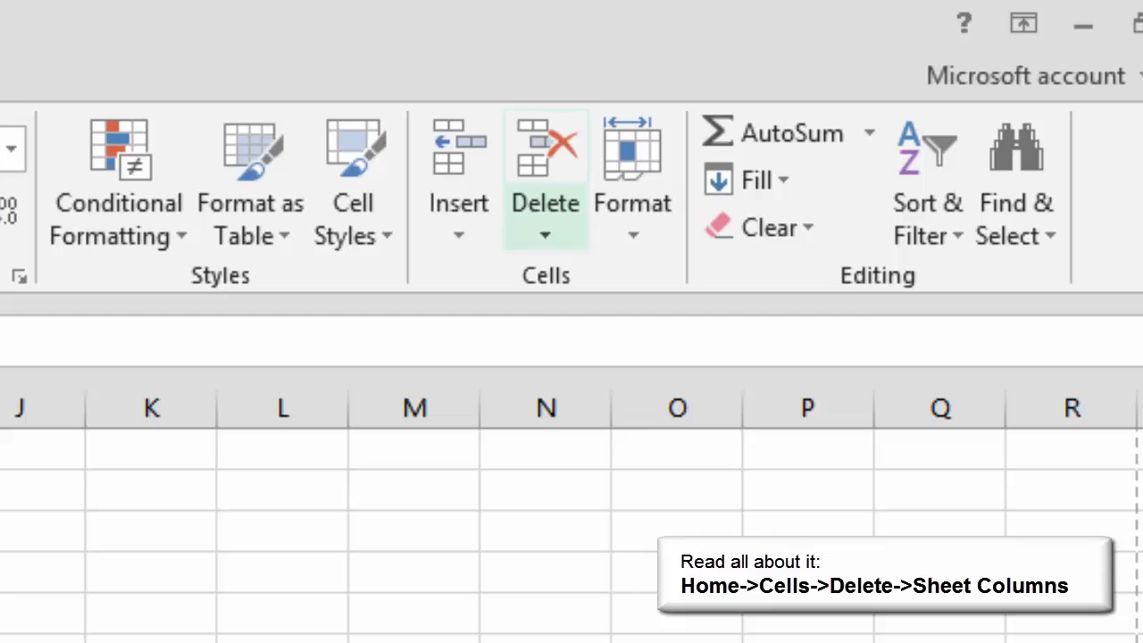
click(545, 223)
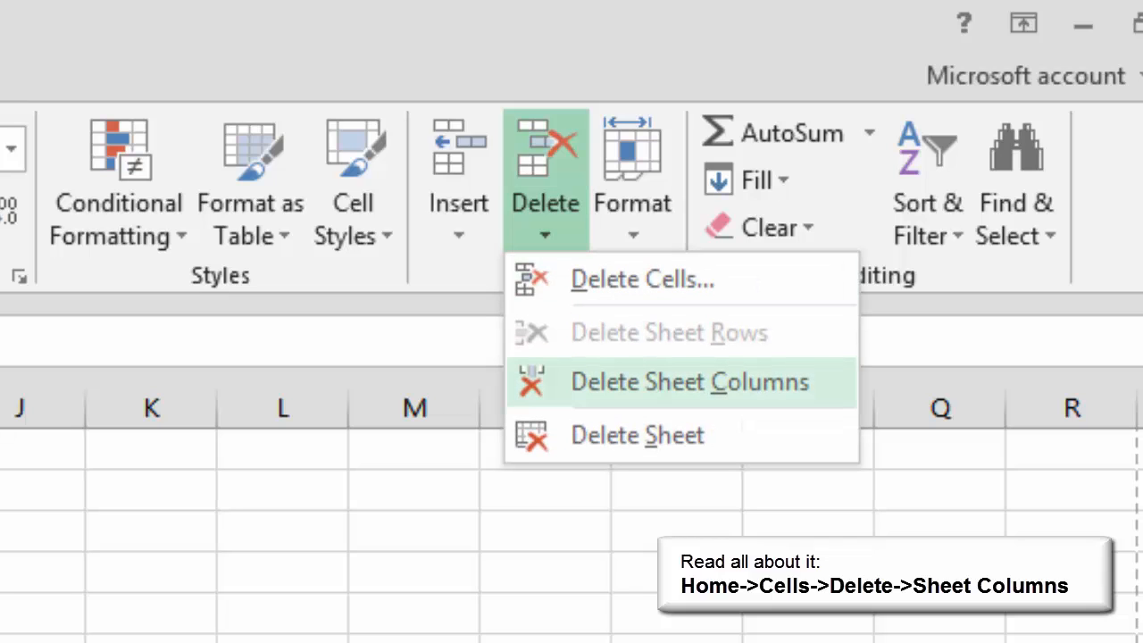
click(689, 382)
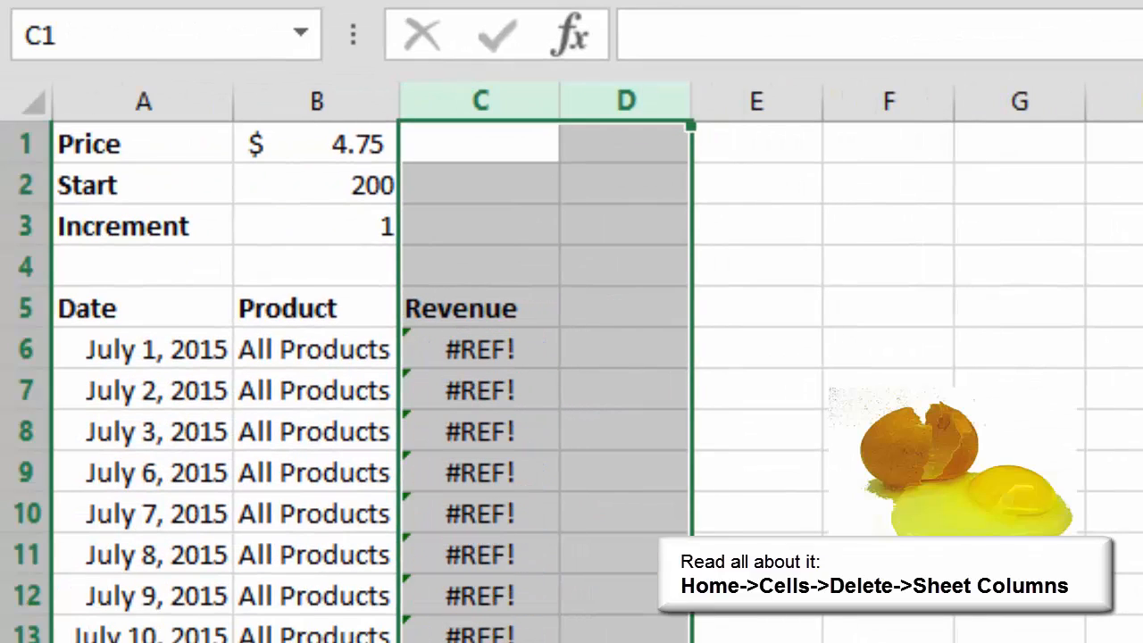
- Inspect the broken Revenue formula in C6 and clear the formulas in C6:C26
double_click(434, 349)
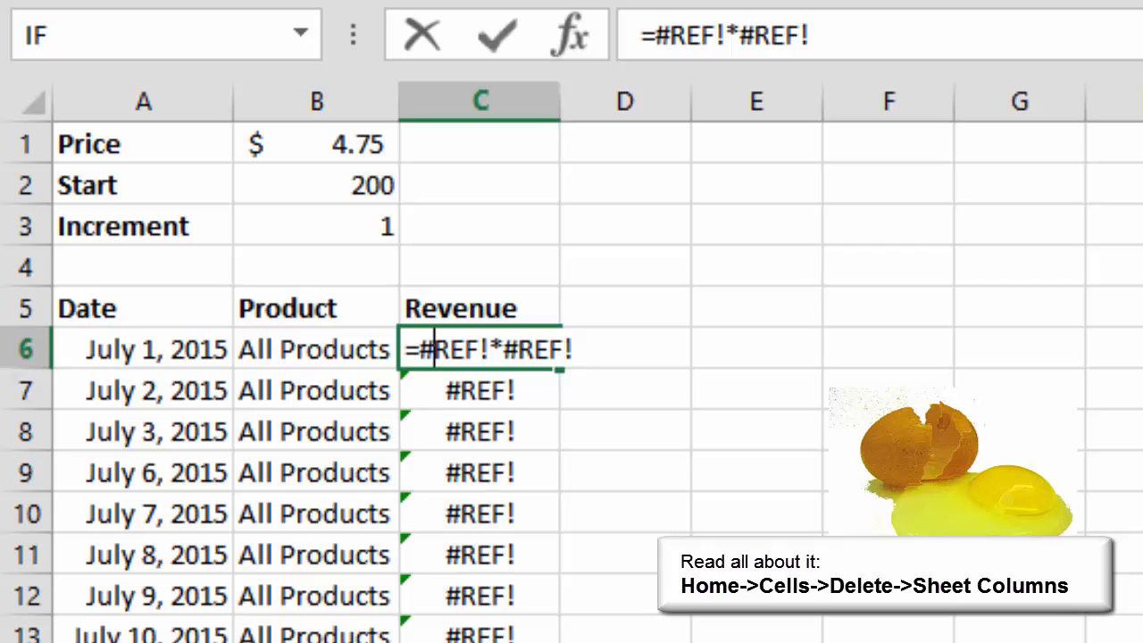
click(497, 35)
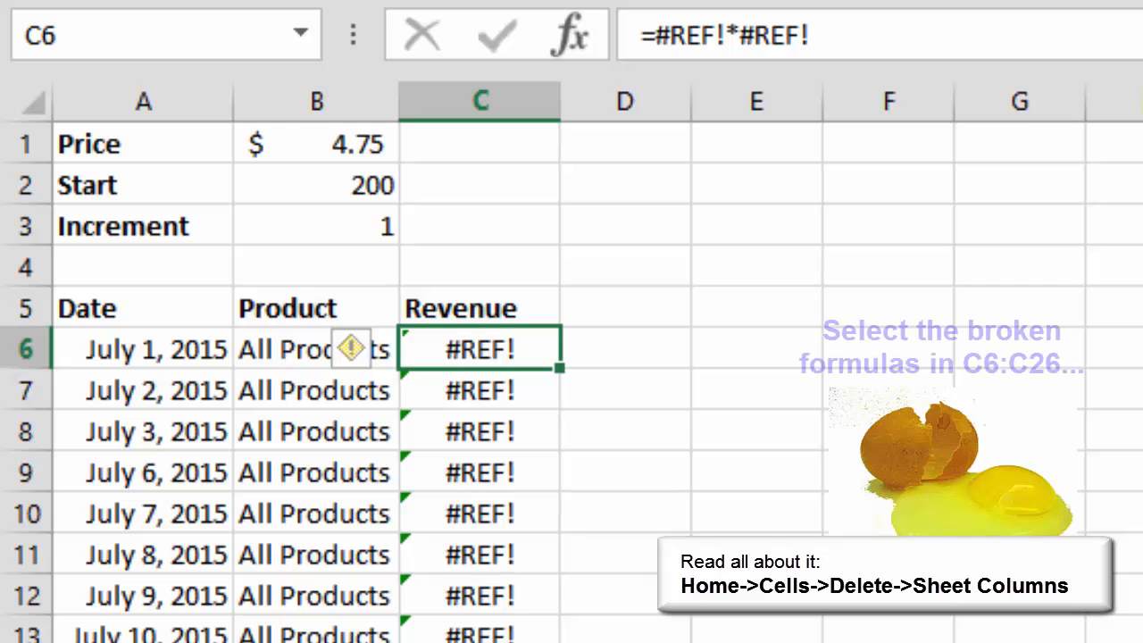
key(ctrl+shift+Down)
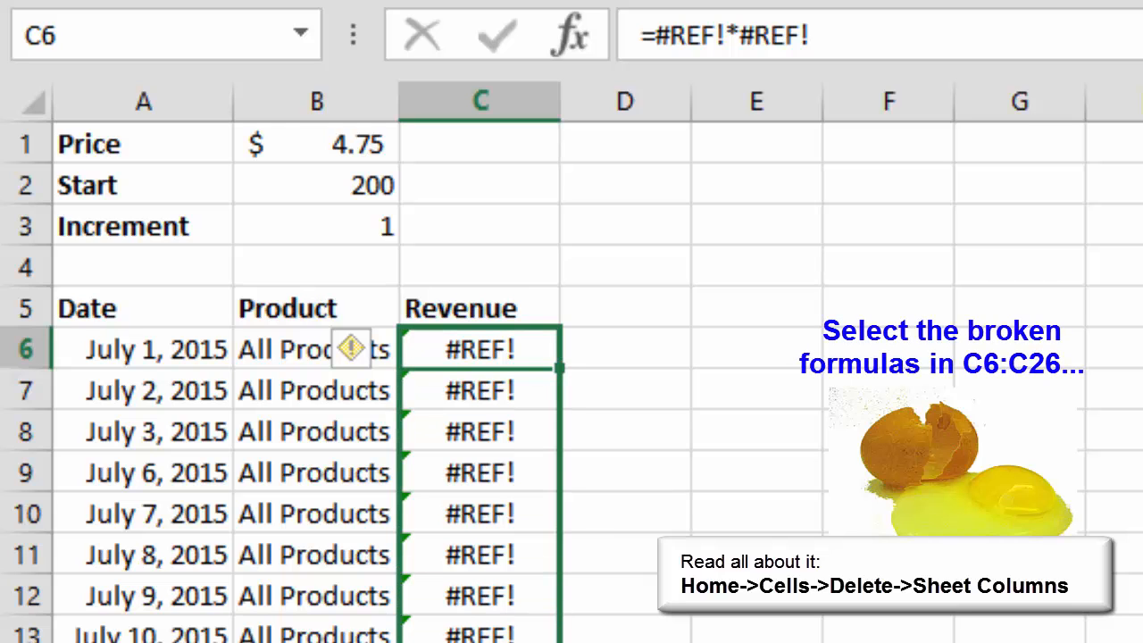
scroll(482, 402, down, 2)
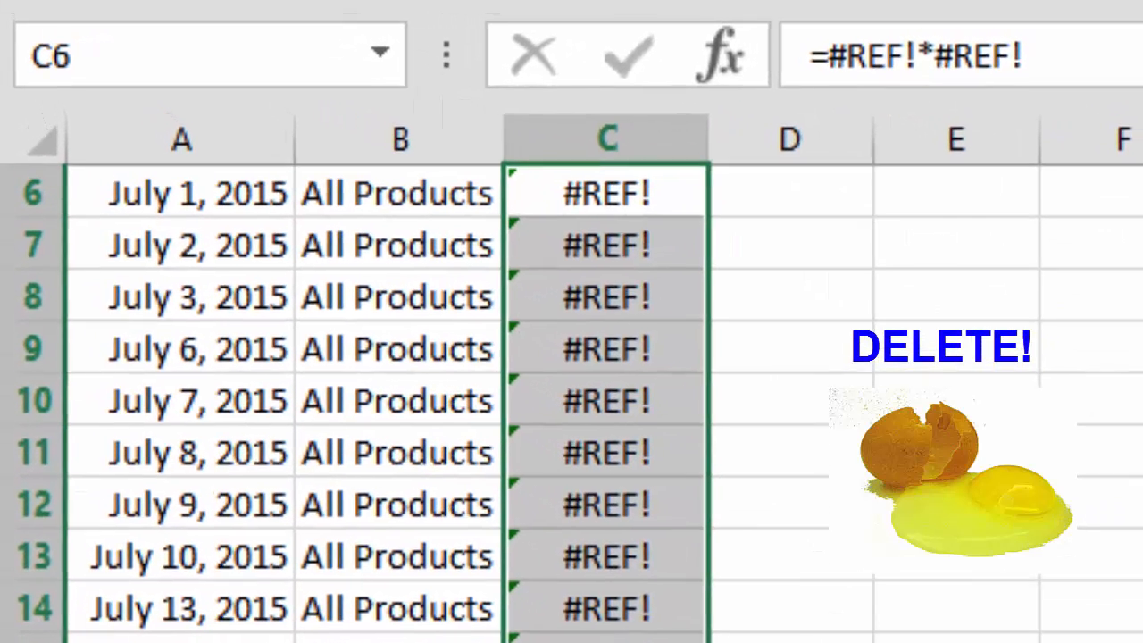
key(Delete)
scroll(607, 402, up, 2)
- Enter the formula =Legs!E6+Eggs!E6+Pigs!E6 in cell C6 of the All Products sheet to total the July 1 revenue
click(610, 453)
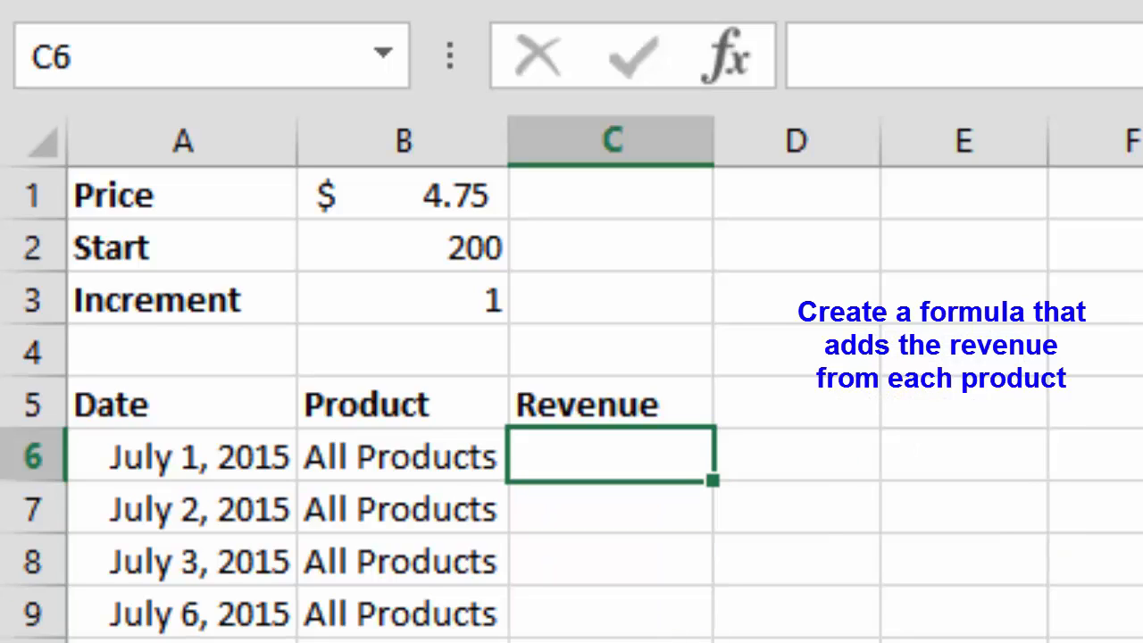
text(=)
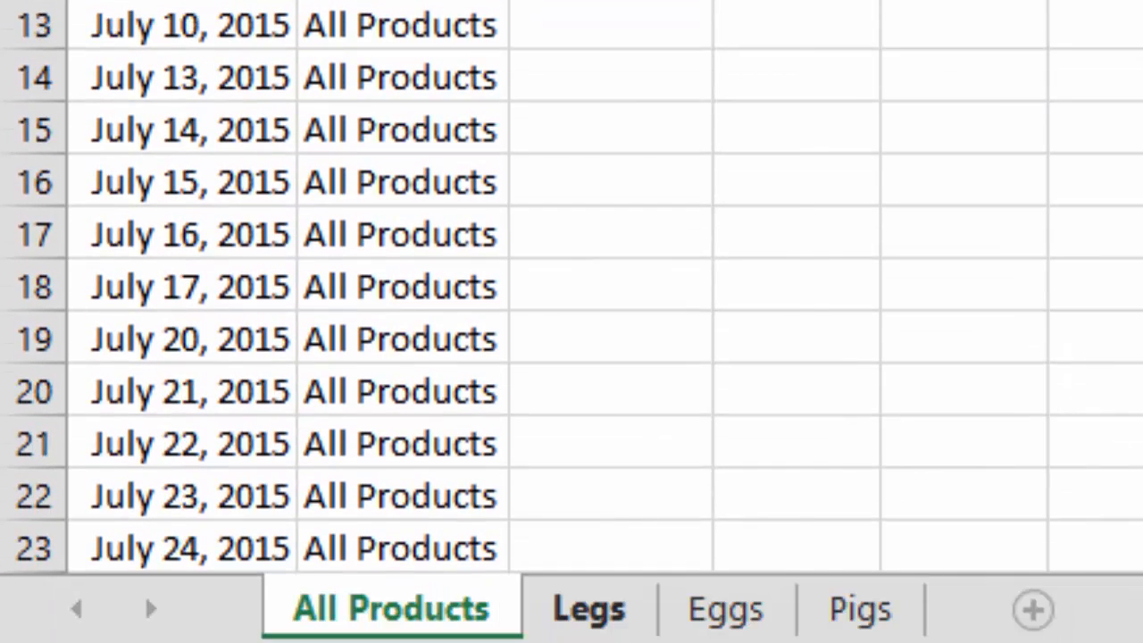
click(589, 609)
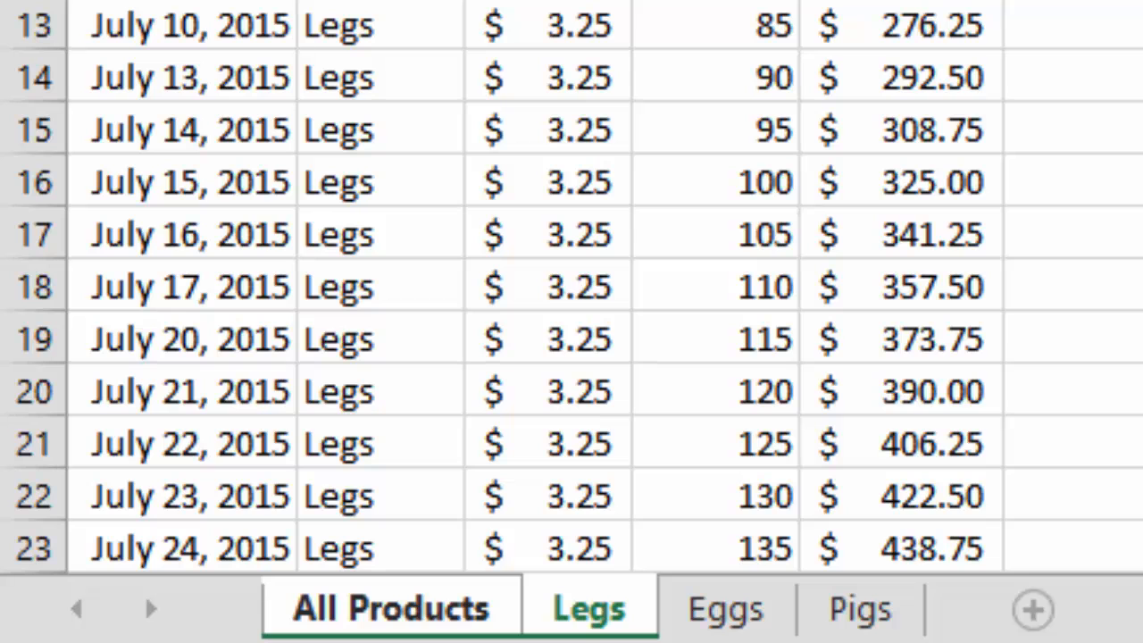
click(901, 158)
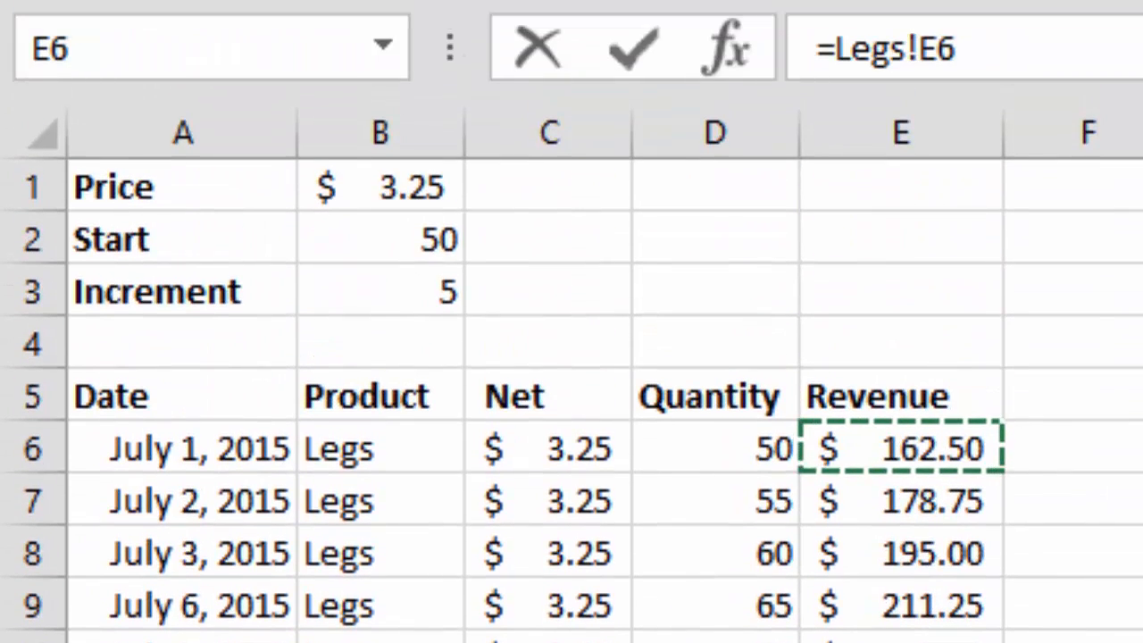
text(+)
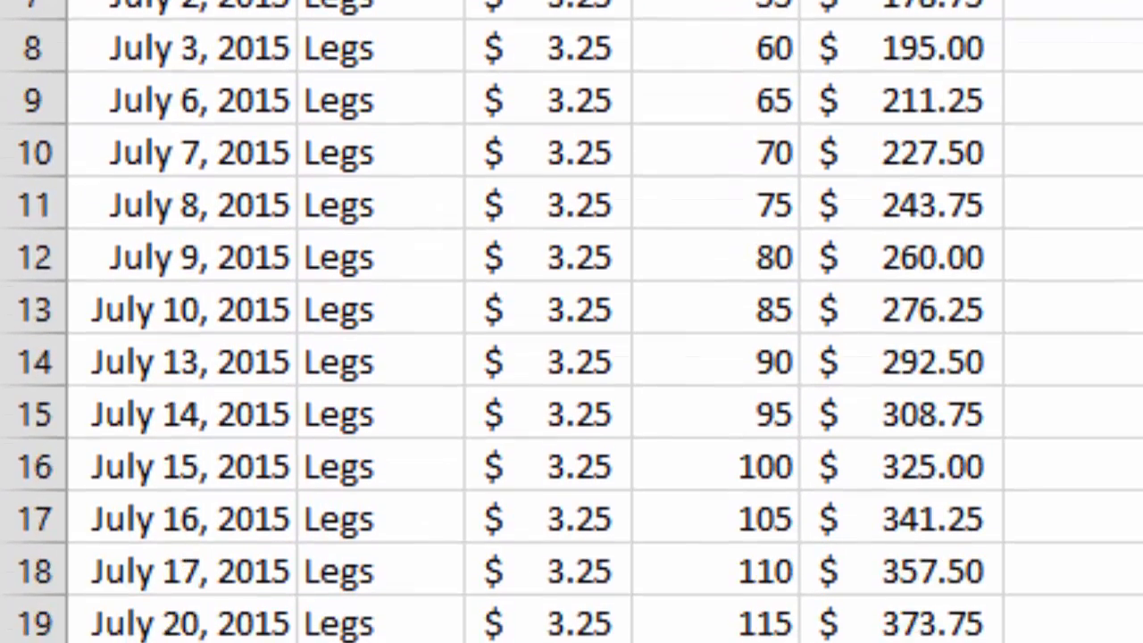
key(ctrl+Page_Down)
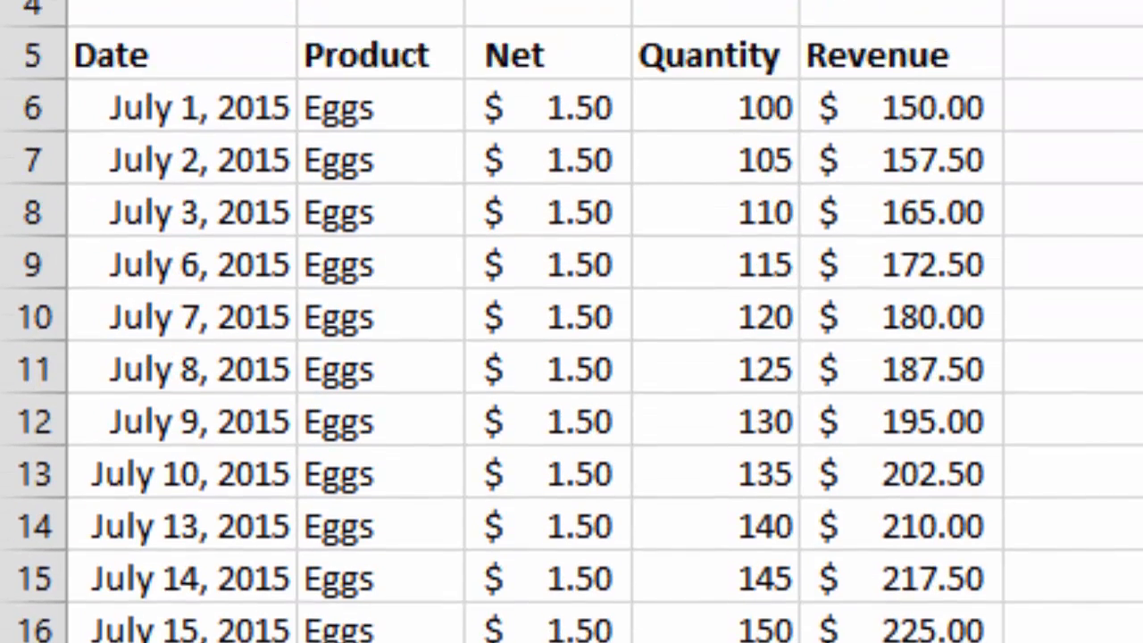
click(901, 456)
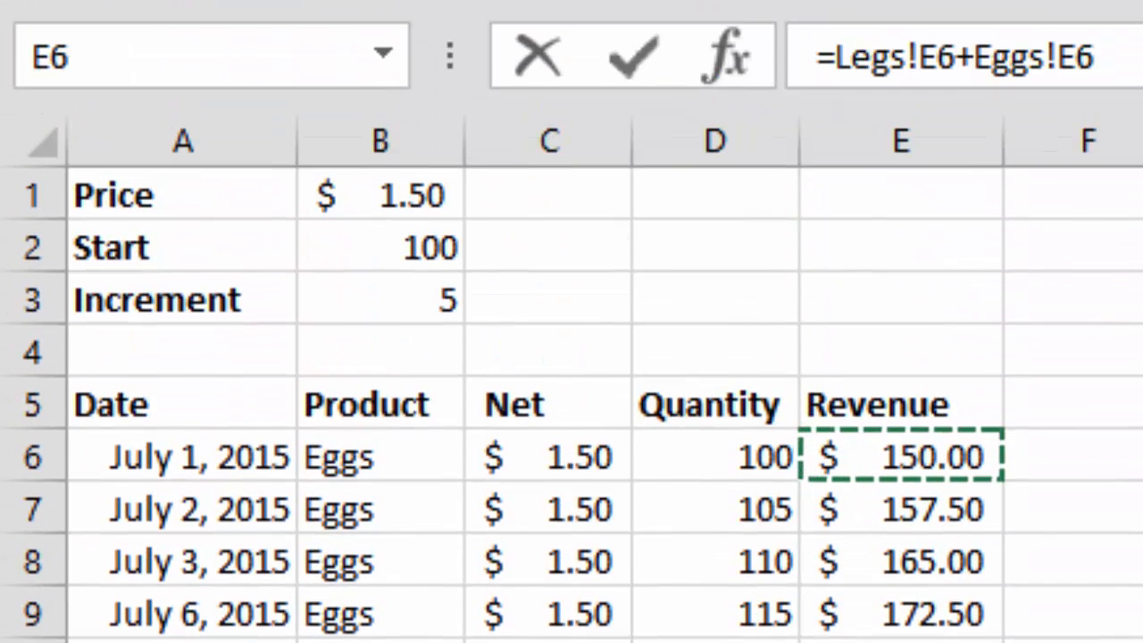
text(+)
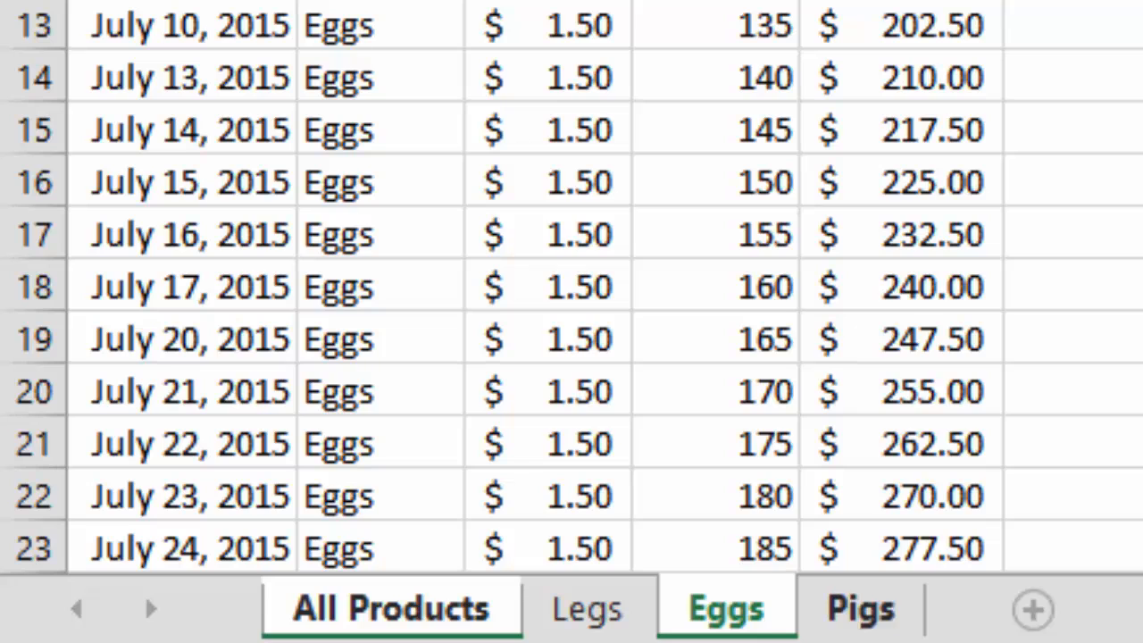
click(861, 608)
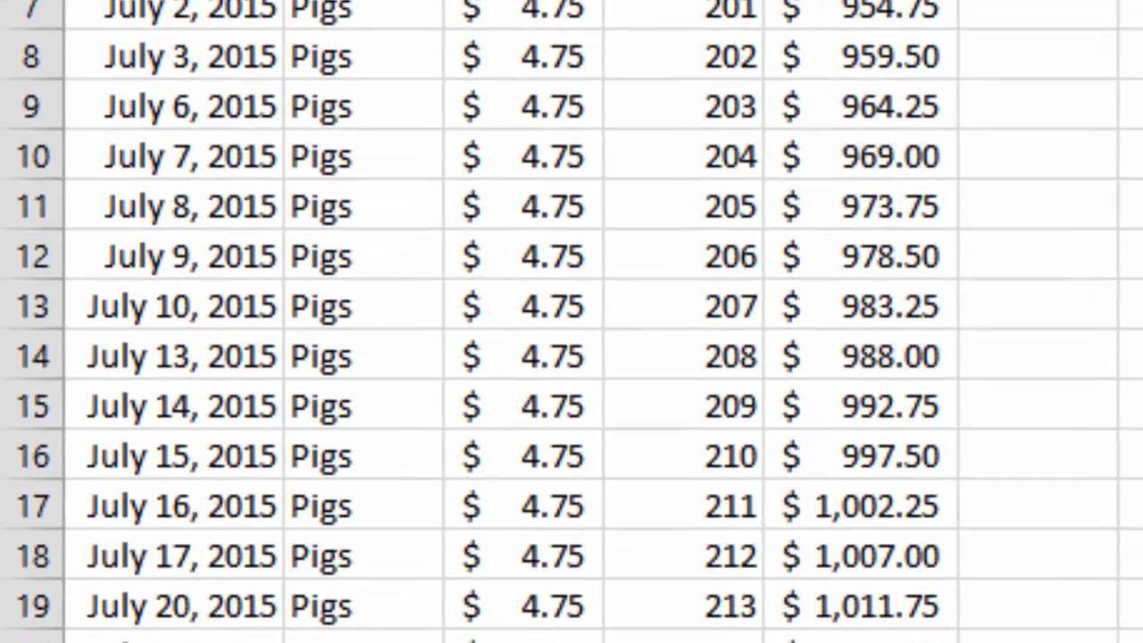
click(801, 324)
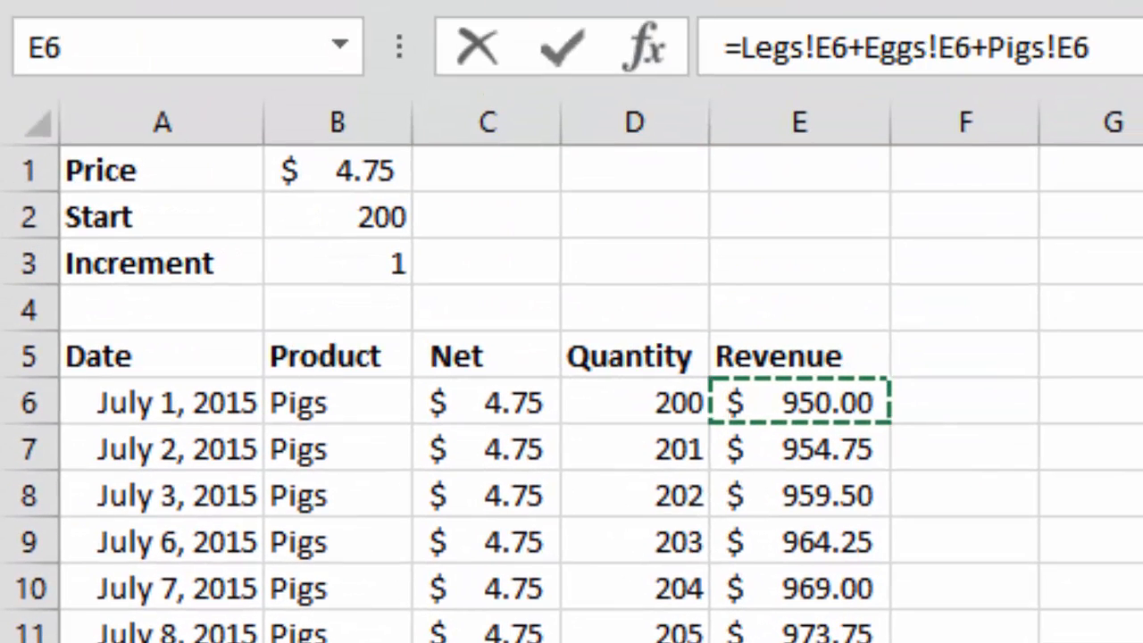
key(Return)
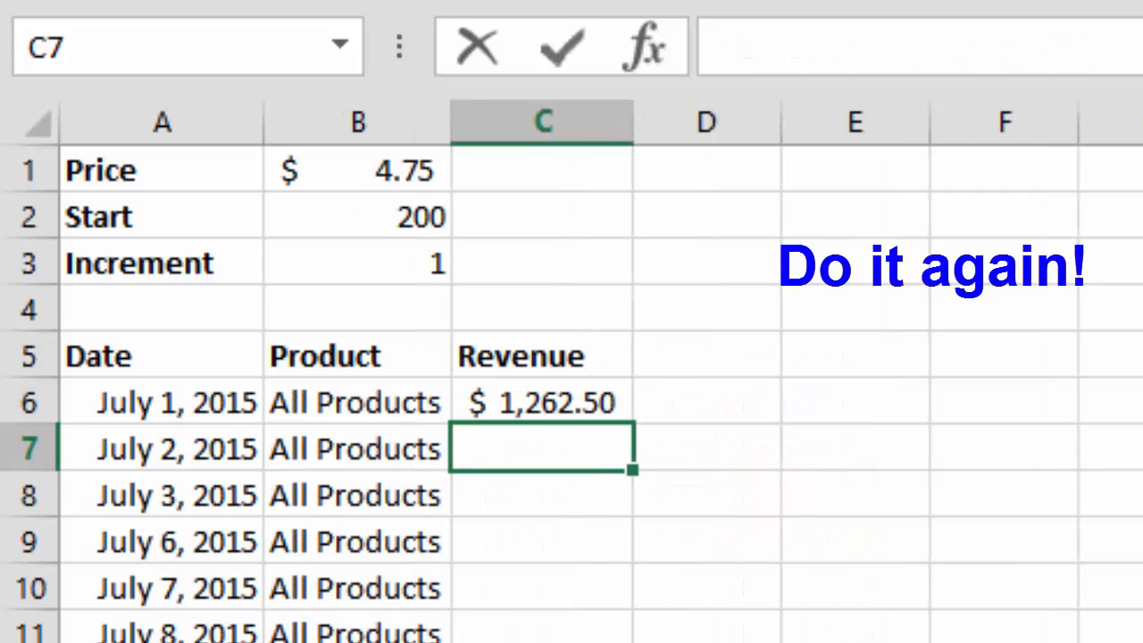
- Enter the formula =Legs!E7+Eggs!E7+Pigs!E7 in cell C7 of the All Products sheet to total the July 2 revenue
text(=)
key(ctrl+Page_Down)
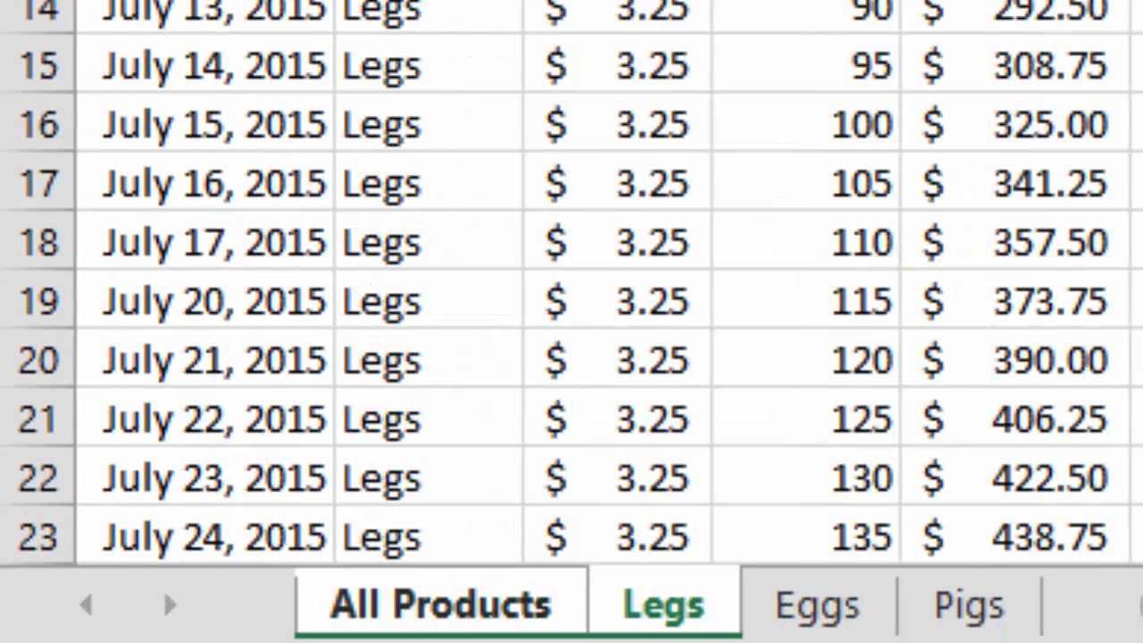
click(1009, 21)
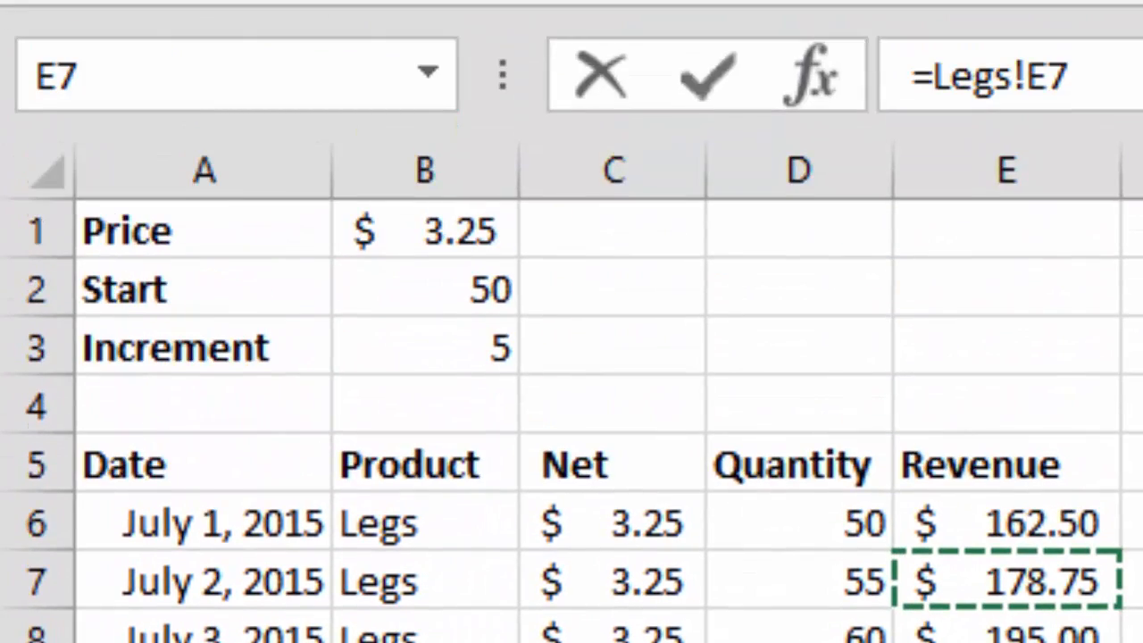
text(+)
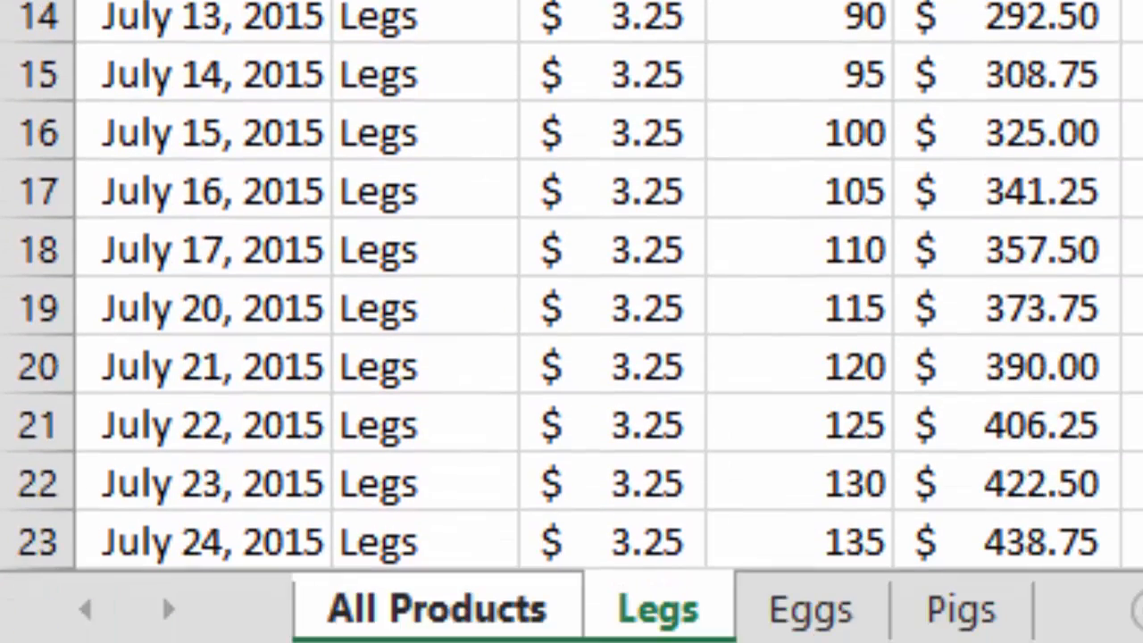
click(811, 611)
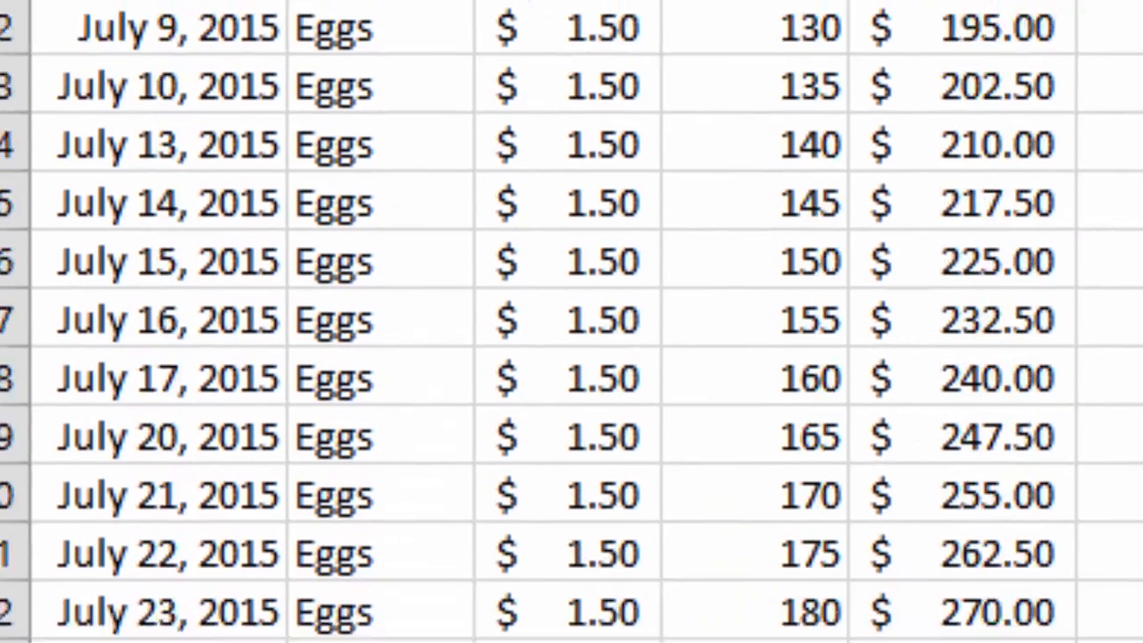
click(794, 217)
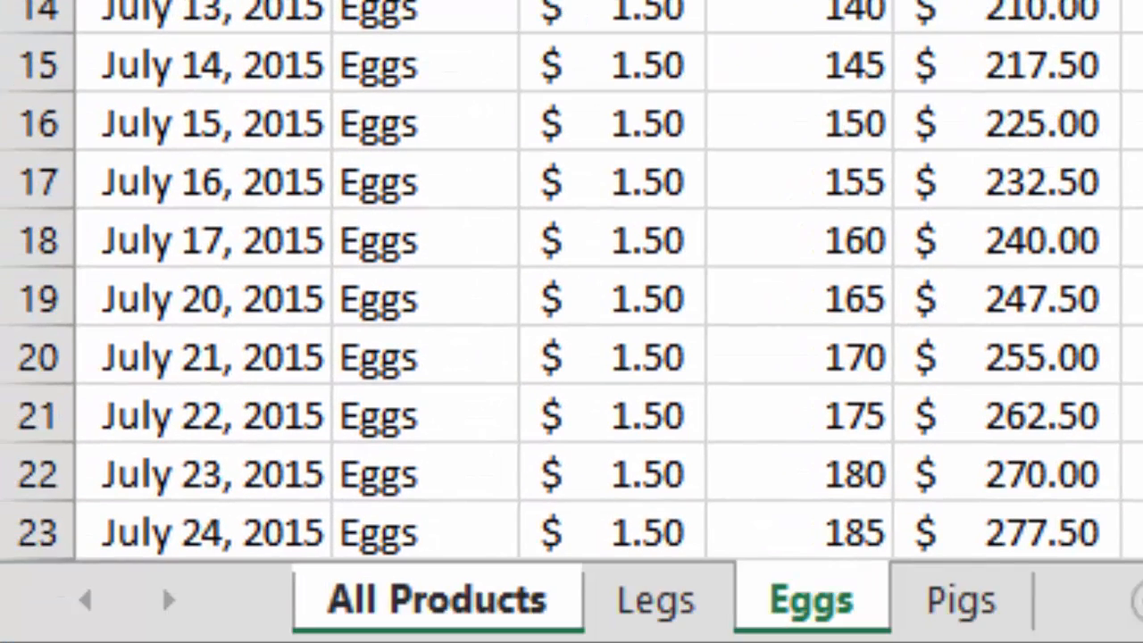
click(961, 601)
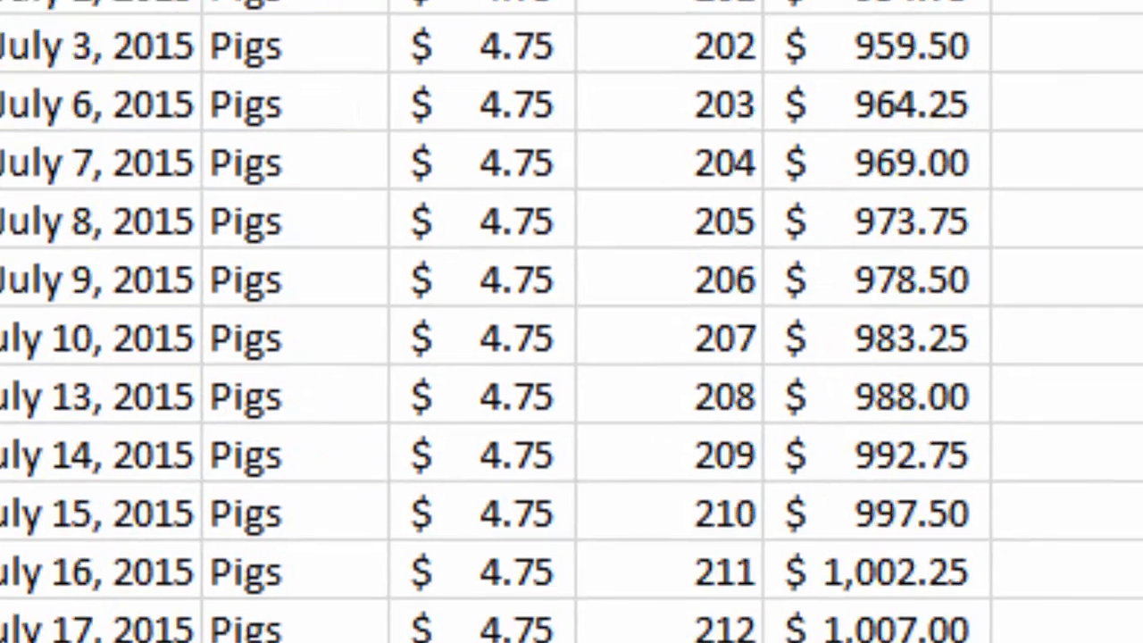
click(681, 571)
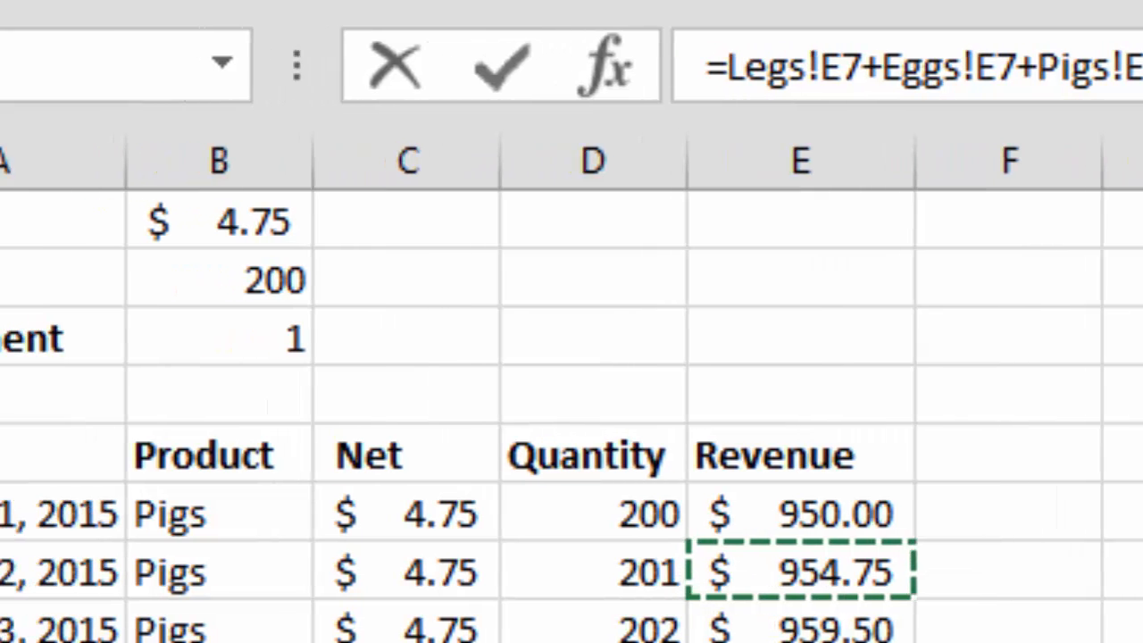
key(Return)
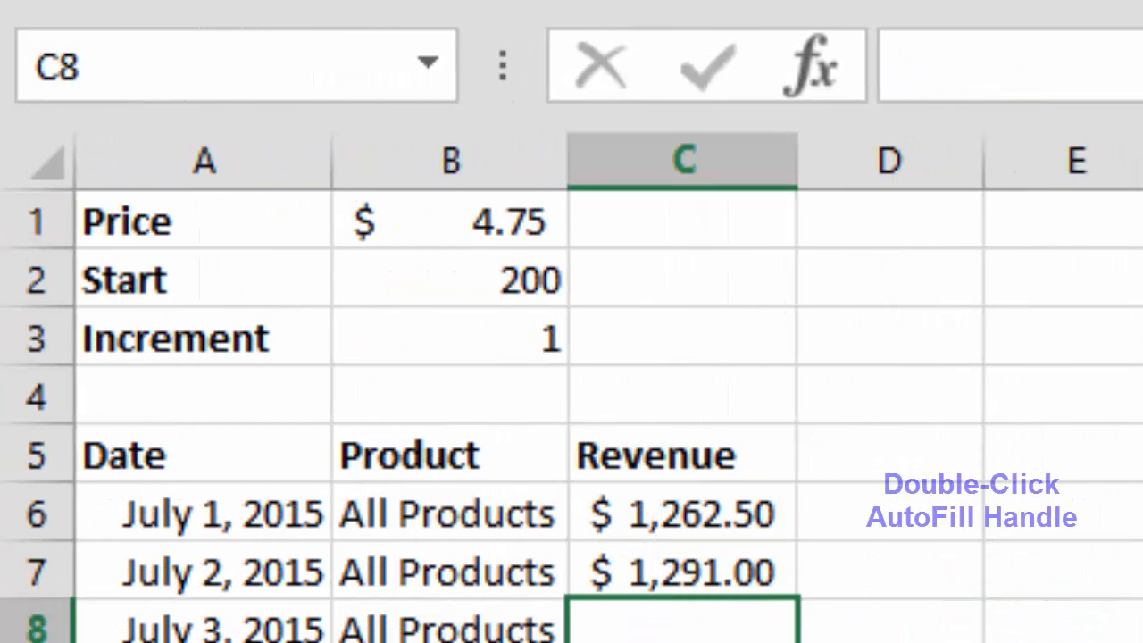
- Fill the C7 revenue formula down to C26, autofit column C's width, and return to cell A1
click(682, 571)
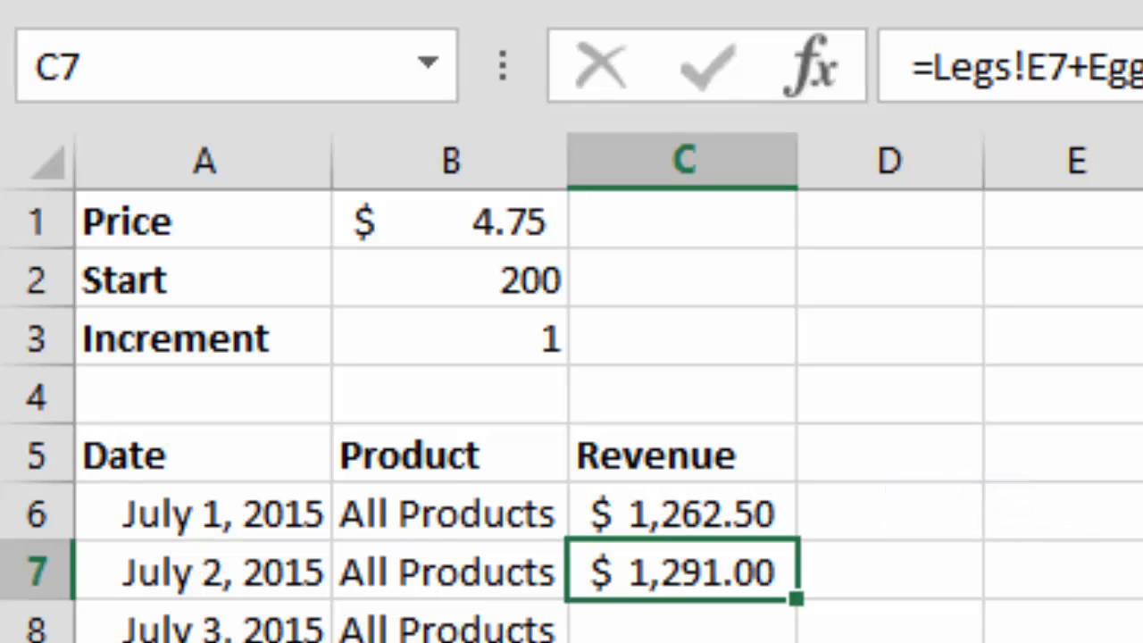
double_click(795, 599)
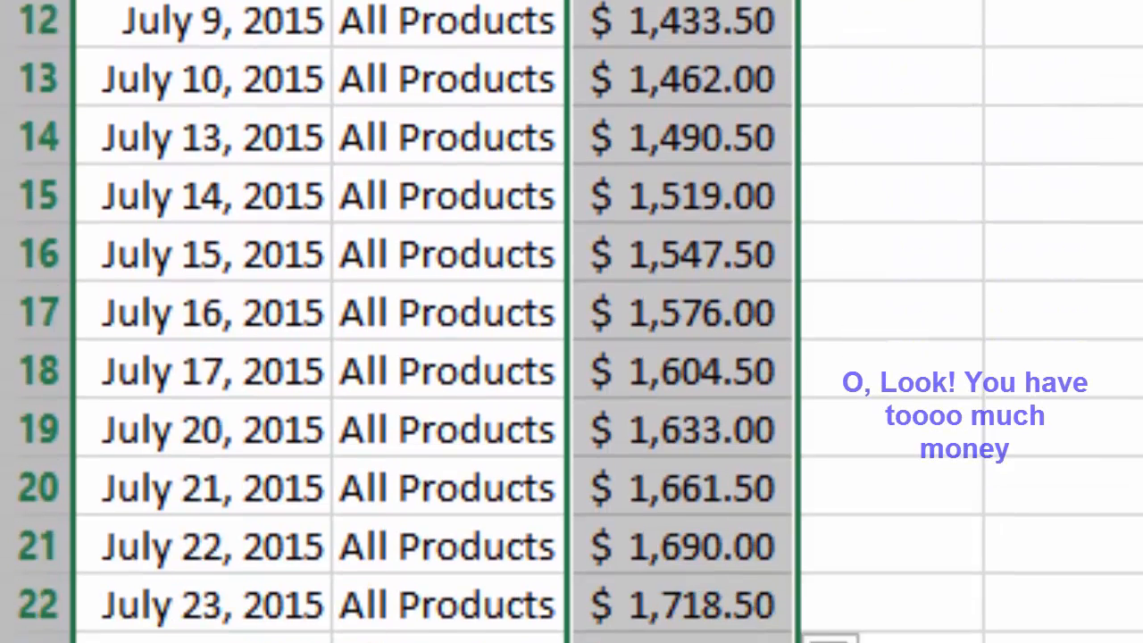
scroll(572, 285, down, 2)
scroll(572, 285, down, 1)
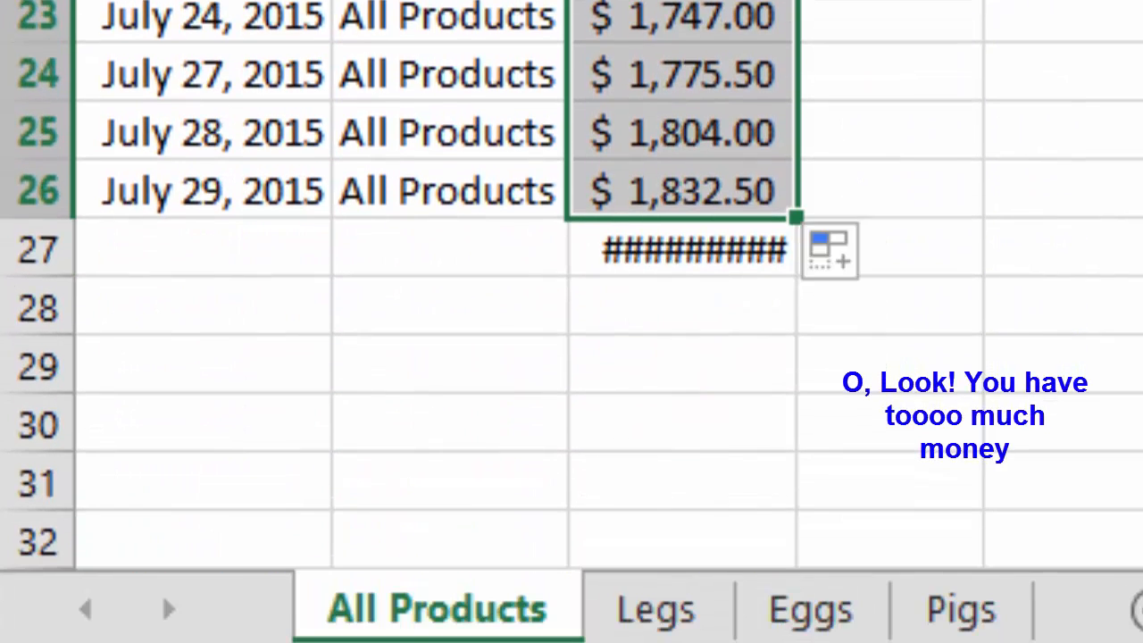
double_click(795, 0)
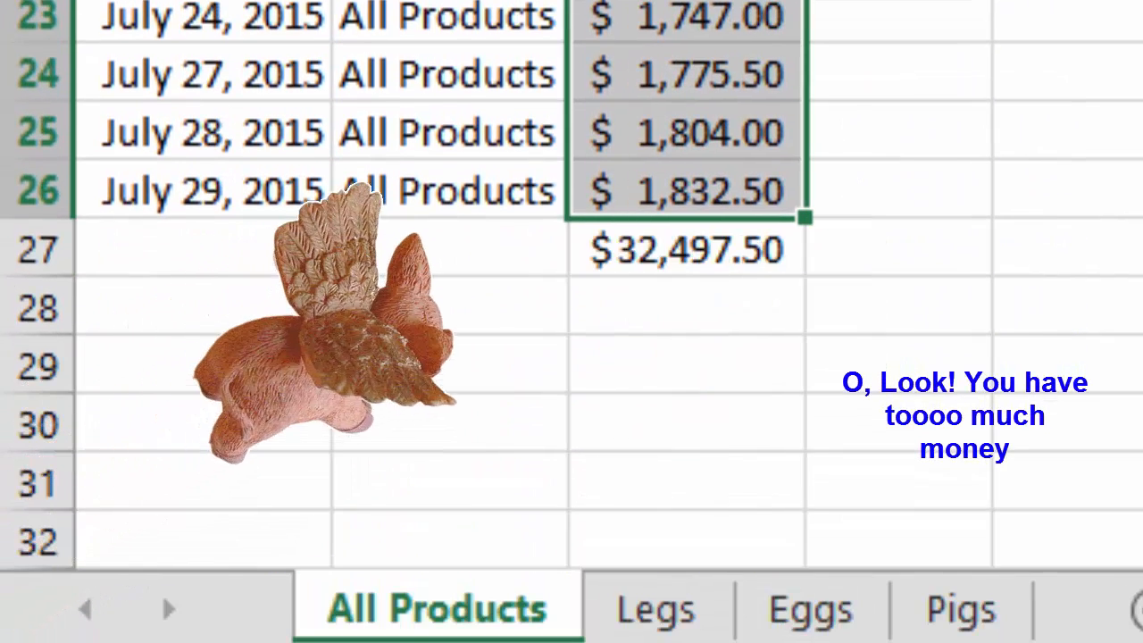
click(687, 249)
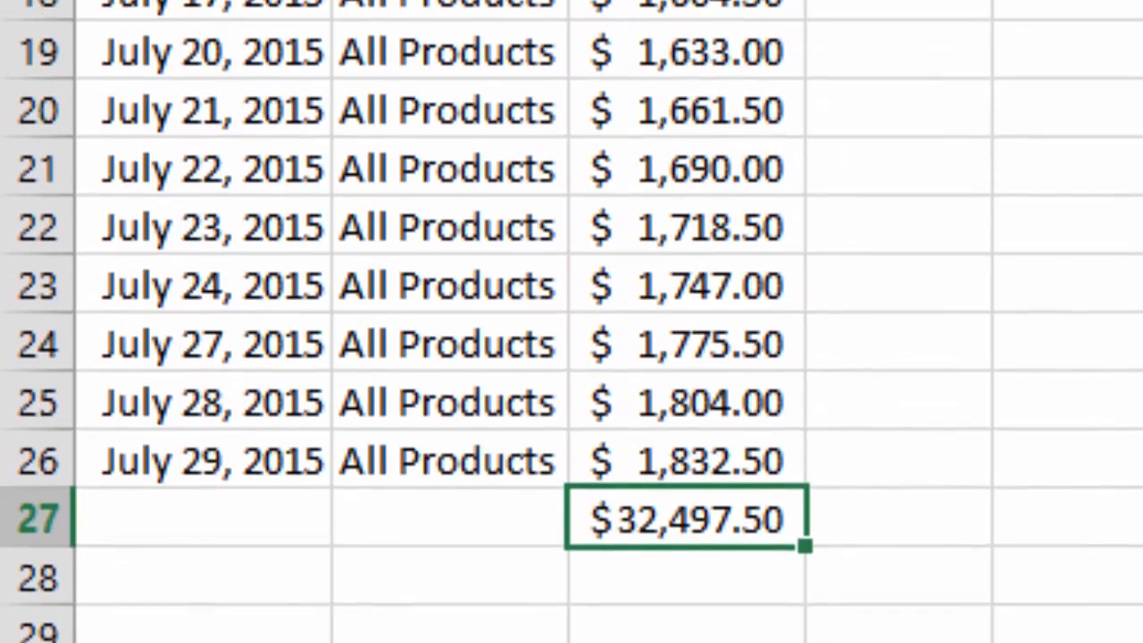
key(ctrl+Home)
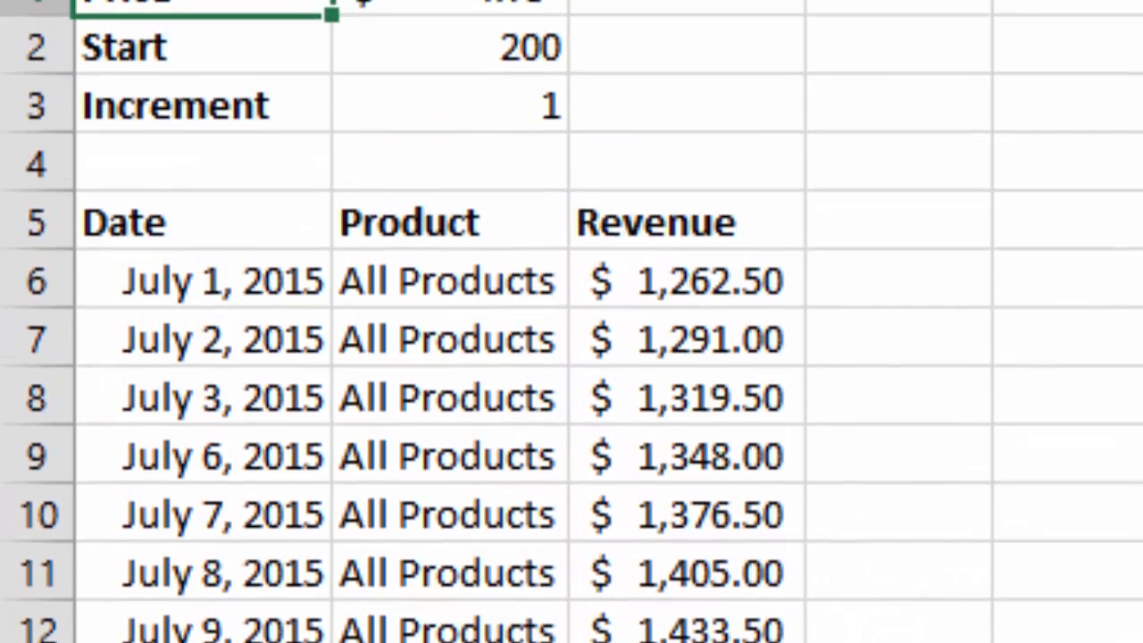